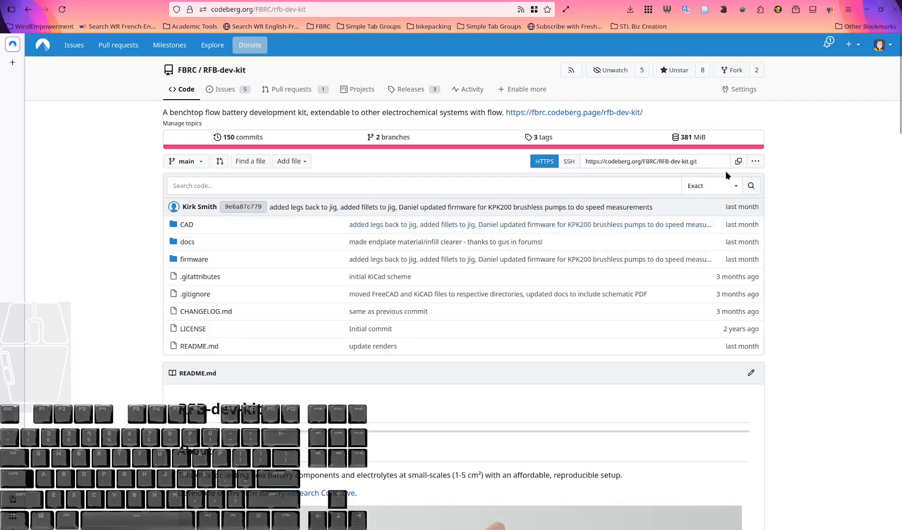
Step: Look through the repository's download options and its CAD/FreeCAD folder, and return to the repository root
click(755, 161)
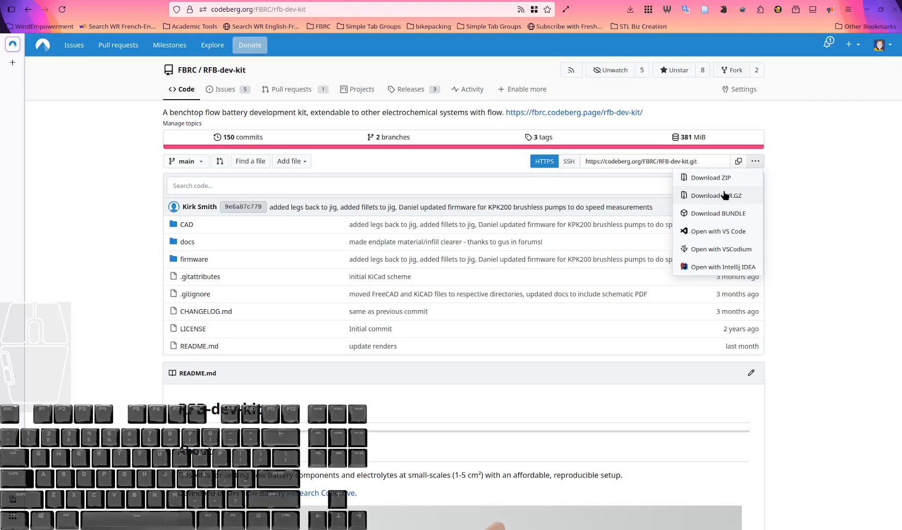
click(173, 230)
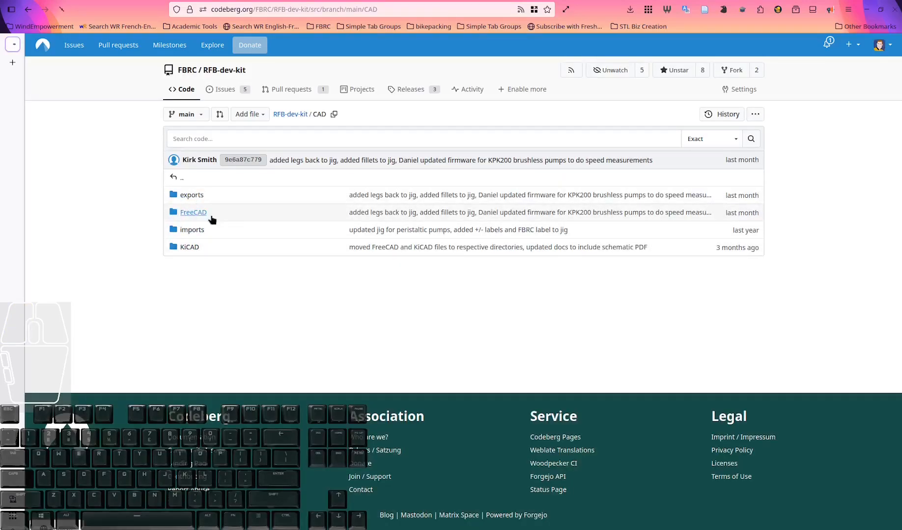
click(194, 213)
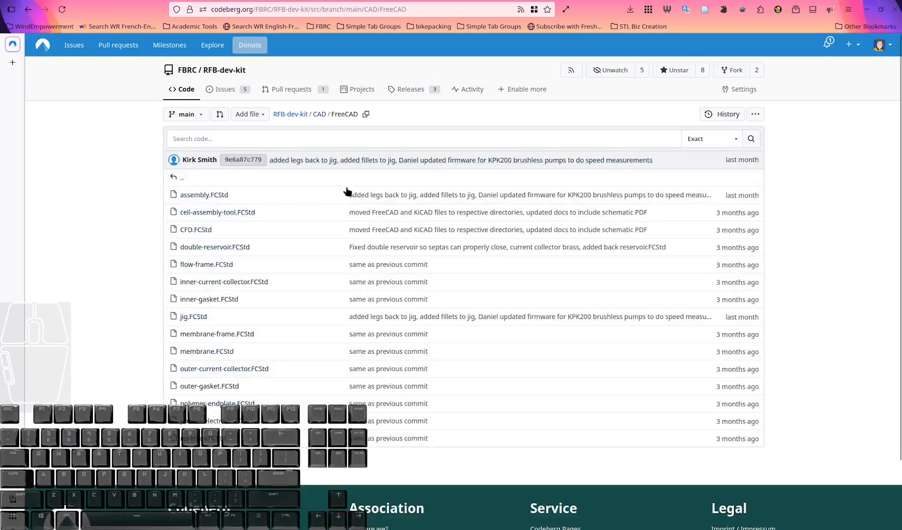
click(755, 114)
click(793, 140)
click(298, 114)
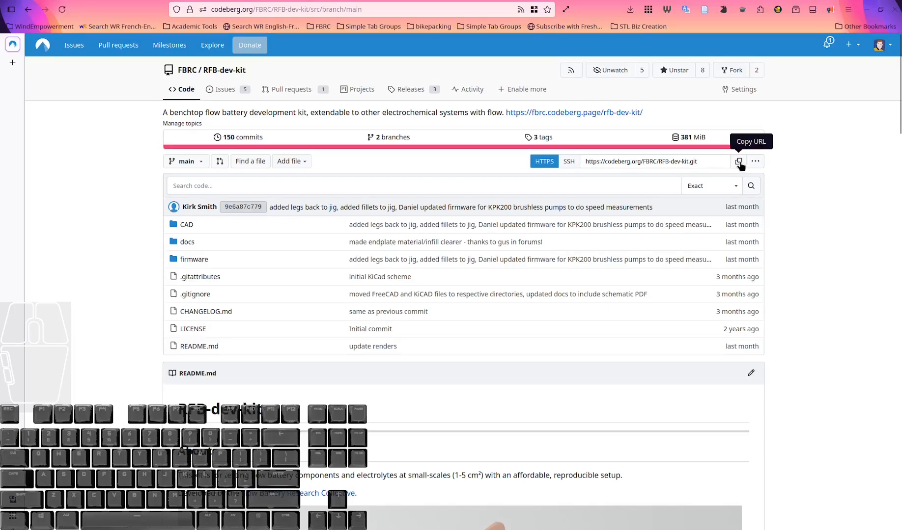
Step: Copy the RFB-dev-kit repository's HTTPS clone URL
click(755, 162)
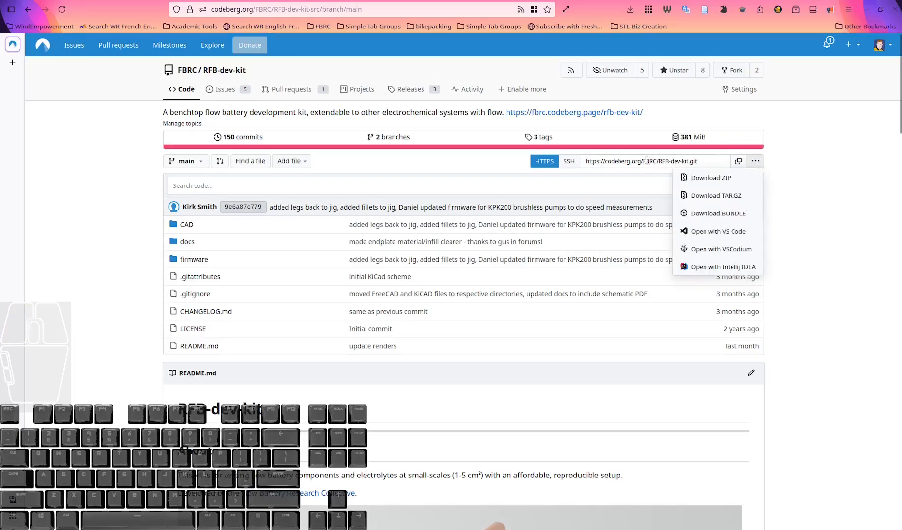
click(519, 162)
click(739, 161)
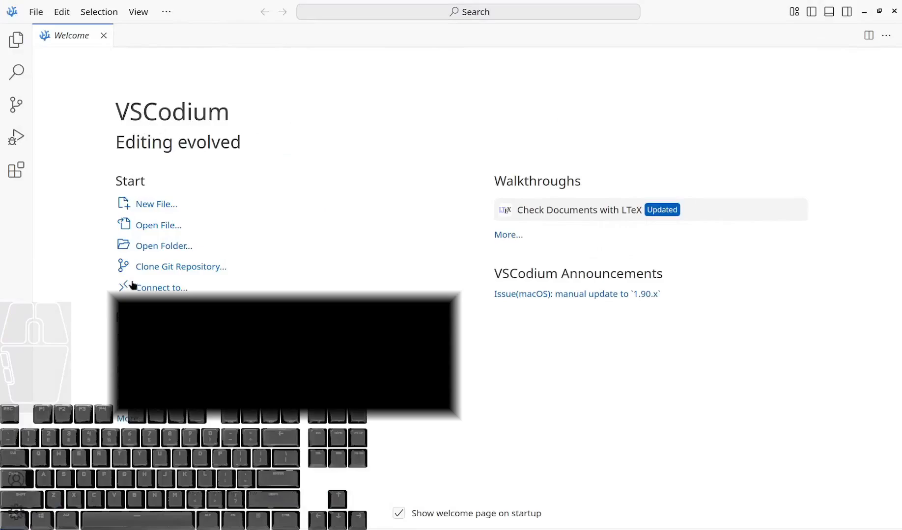
click(177, 271)
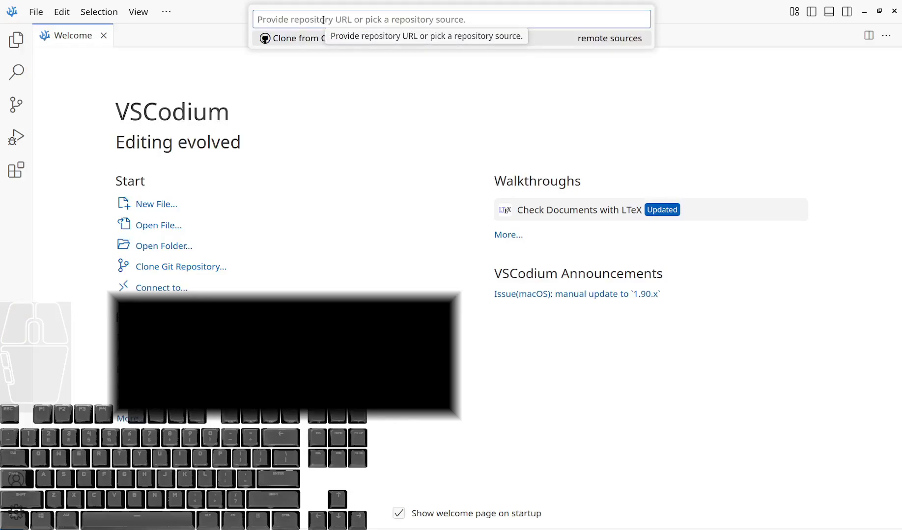
key(ctrl+v)
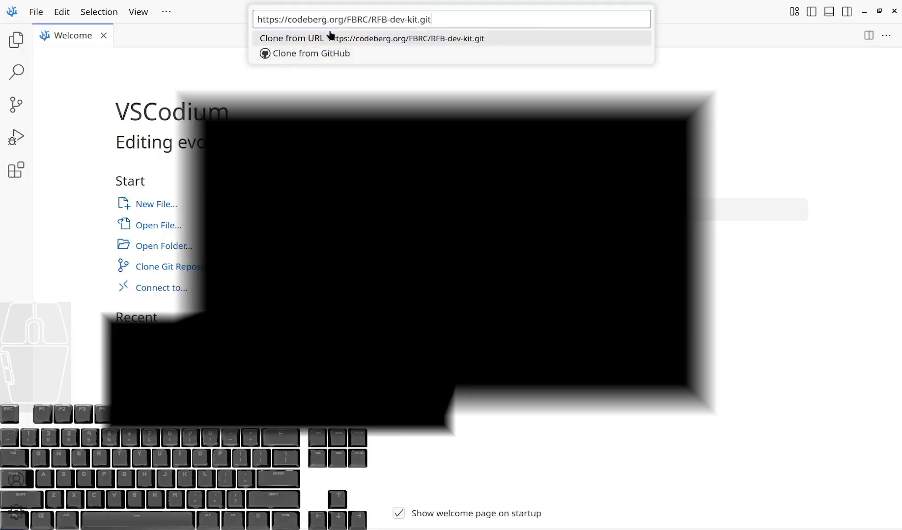
click(436, 35)
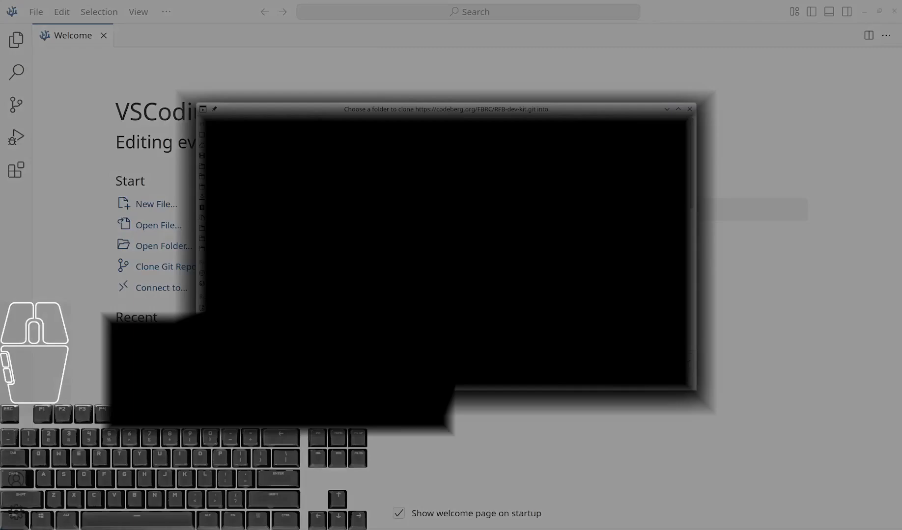
click(612, 382)
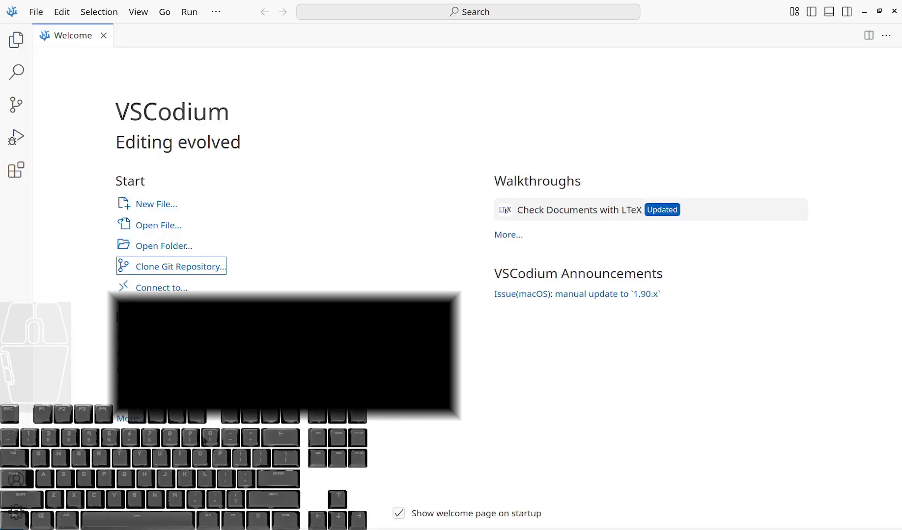
Step: Open the cloned repository in the current window and trust the authors of its files
key(space)
key(space)
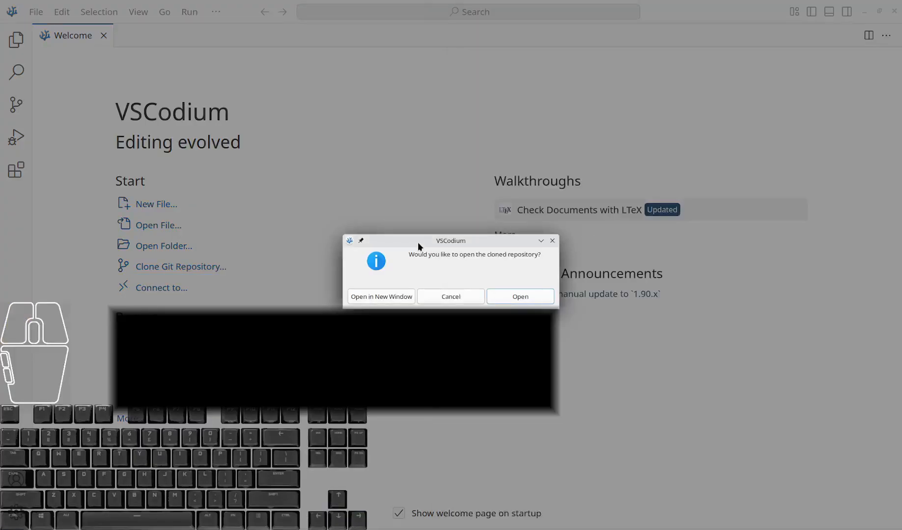
click(506, 297)
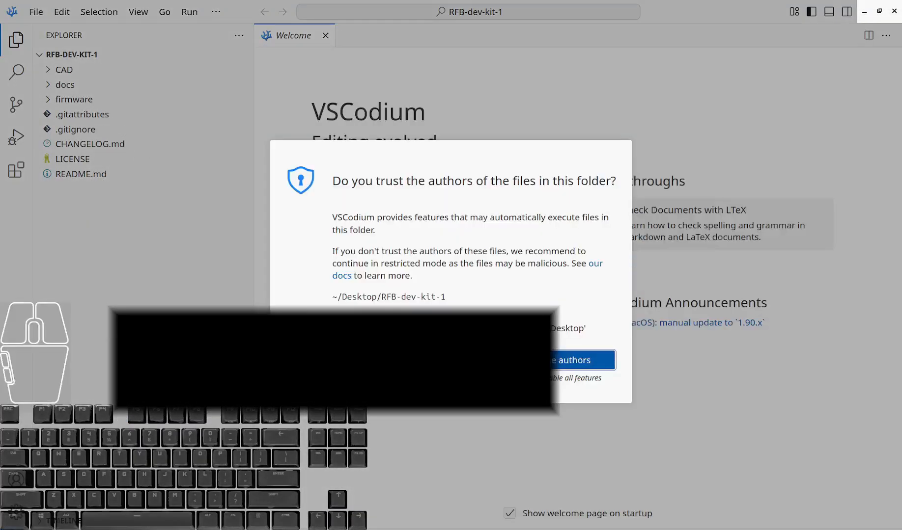
click(574, 360)
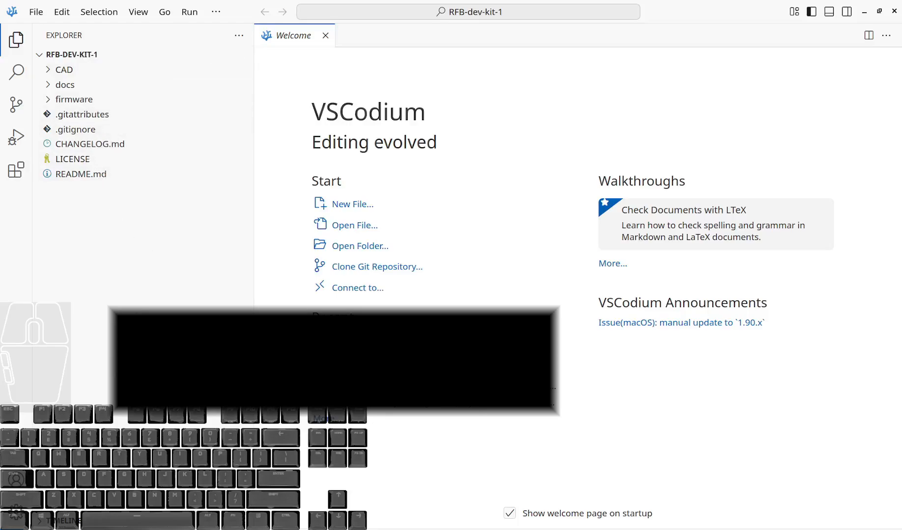
Step: Expand the CAD, FreeCAD and imports folders and delete the L298N file from CAD/imports
click(48, 72)
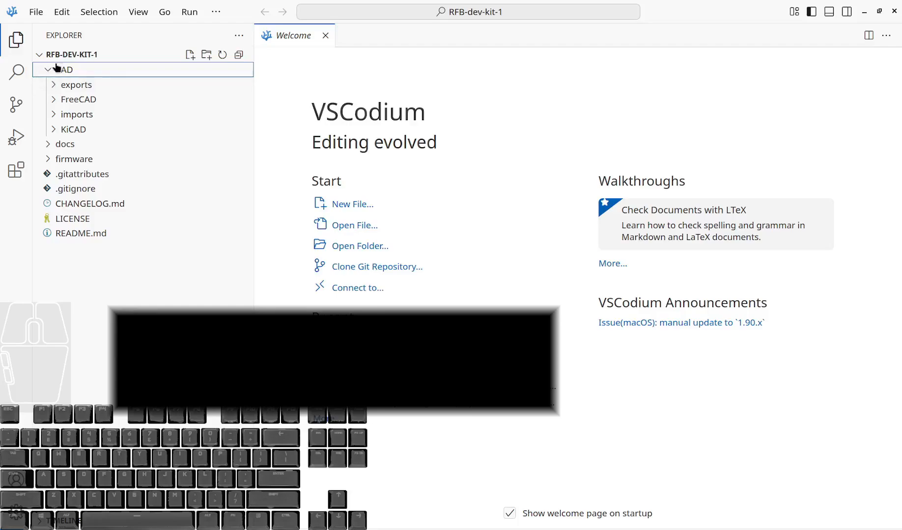
click(54, 97)
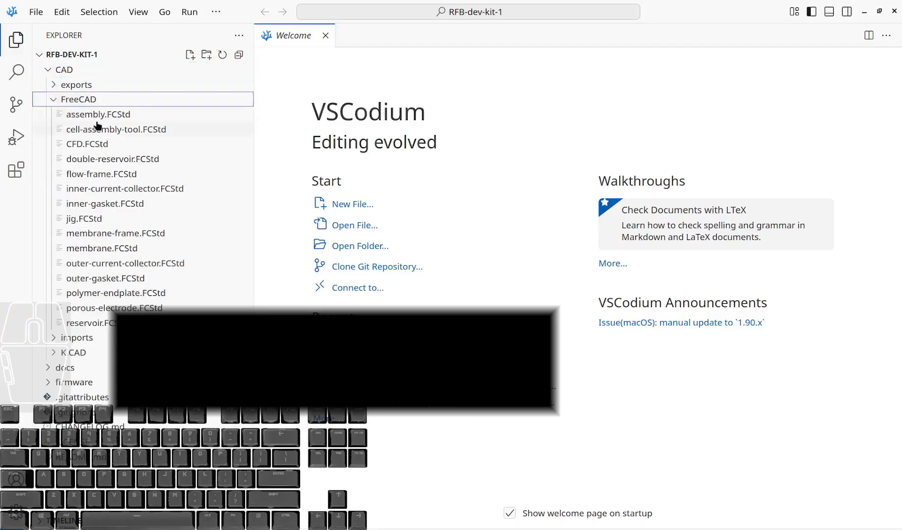
click(58, 339)
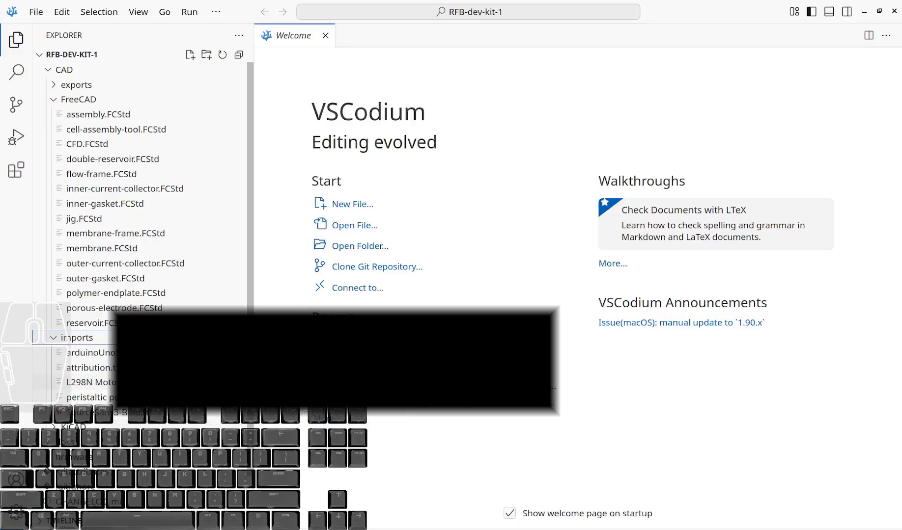
right_click(111, 382)
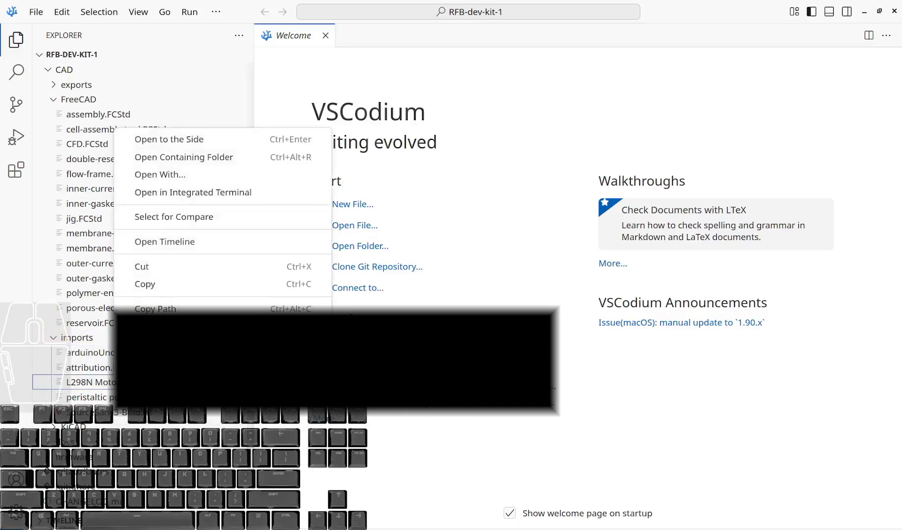
key(Escape)
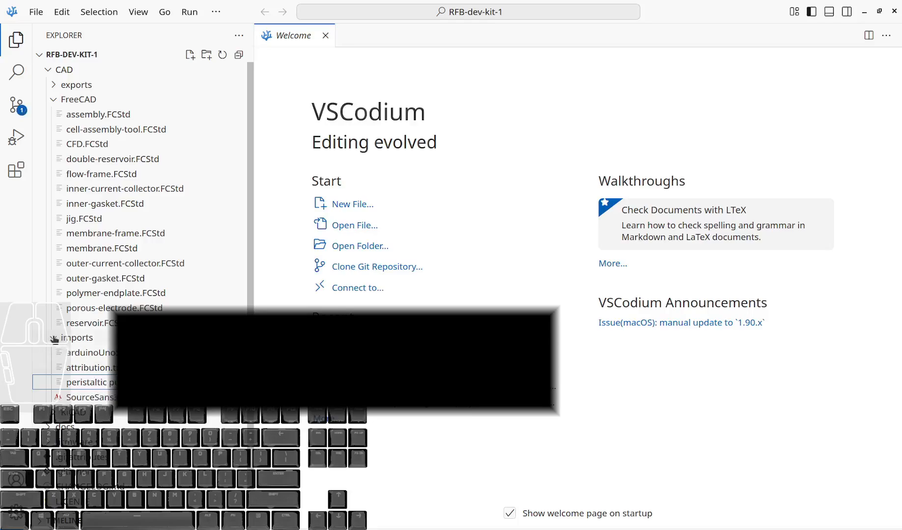
Step: Read the model sources in CAD/imports/attribution.txt and collapse the imports folder
click(95, 368)
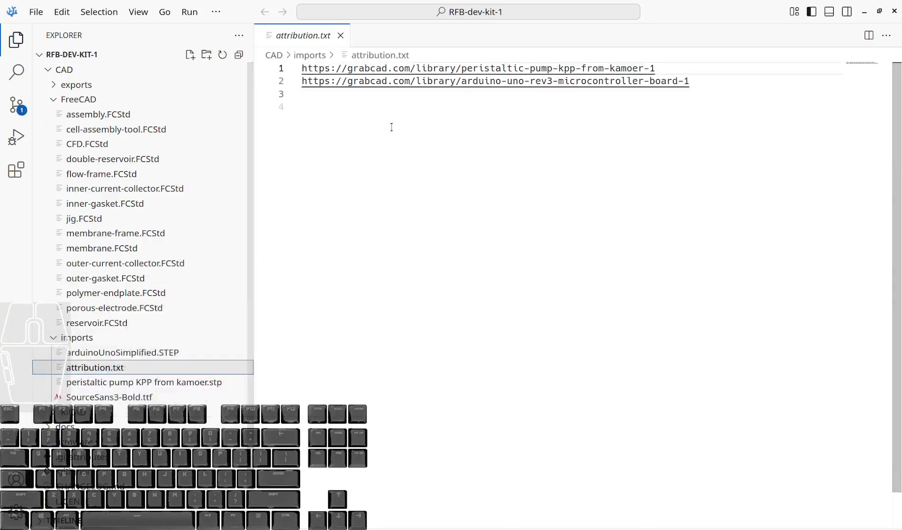
click(55, 338)
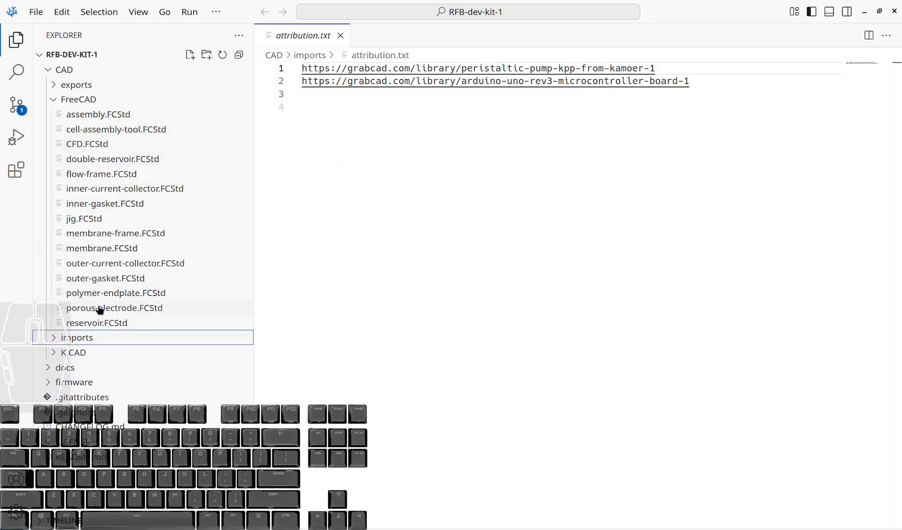
Step: Show assembly.FCStd in its containing folder and open that file in FreeCAD
right_click(97, 115)
click(179, 143)
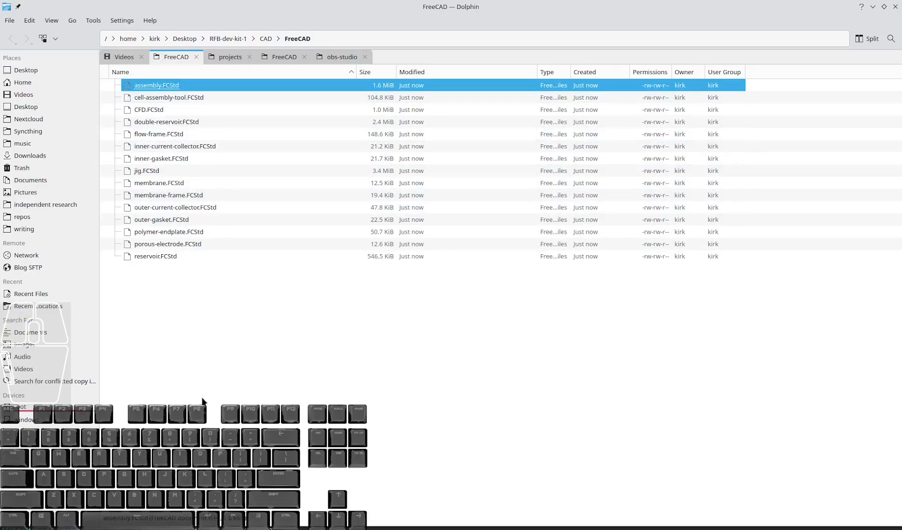
click(151, 97)
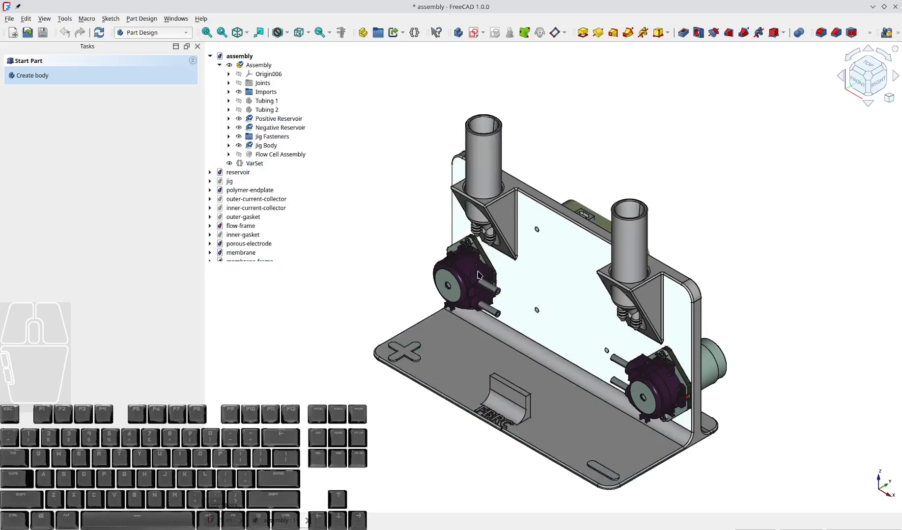
Step: Examine the assembly in several standard views and from behind, and return to the isometric view
key(1)
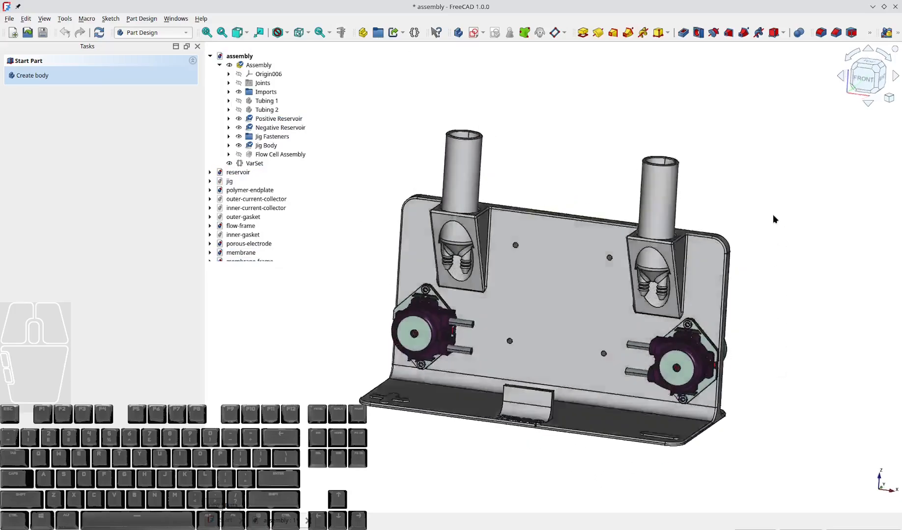
key(2)
key(3)
key(4)
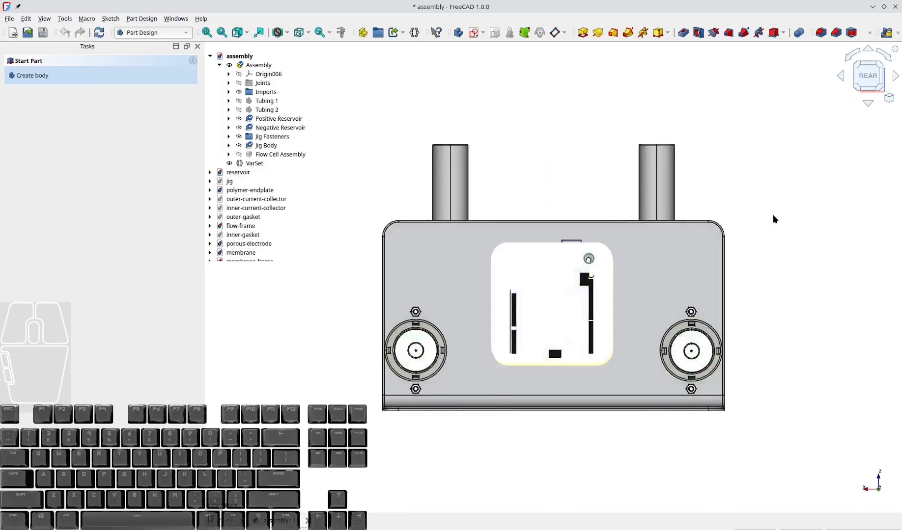
middle_drag(773, 216, 638, 282)
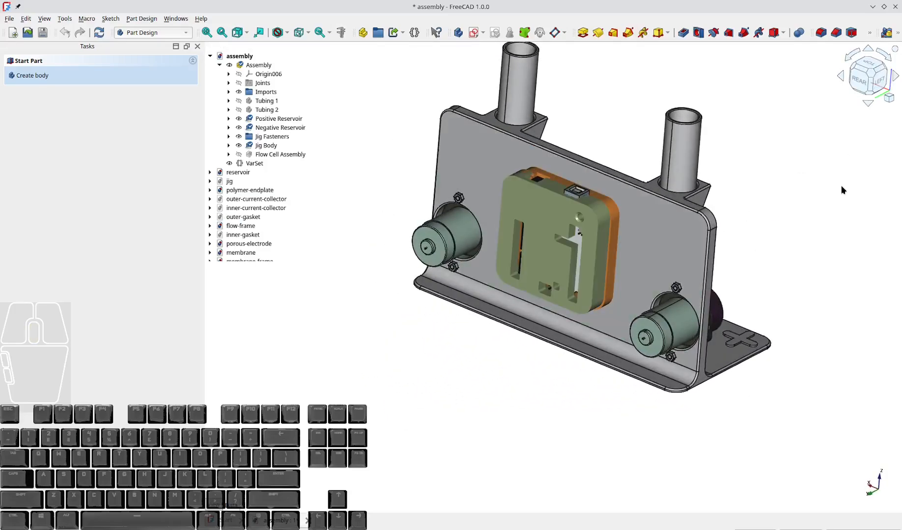
key(0)
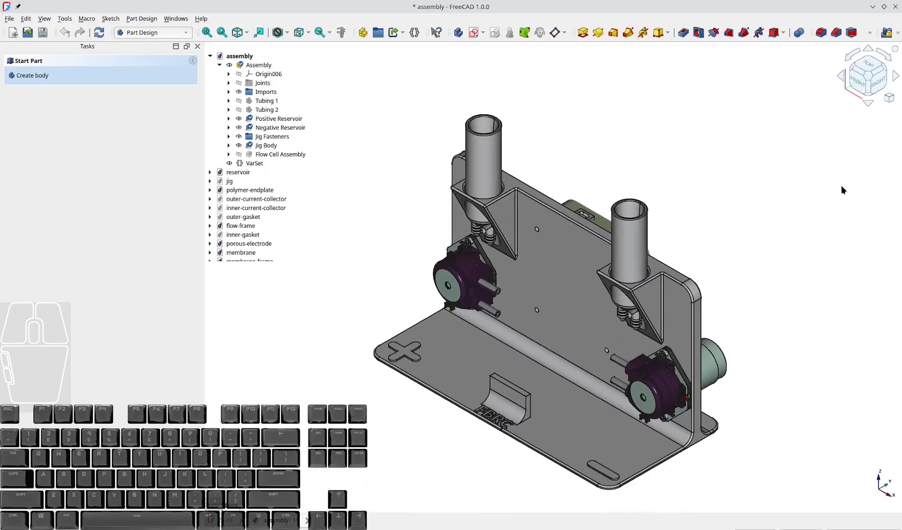
Step: Show the Flow Cell Assembly and examine it up close on the jig
click(239, 155)
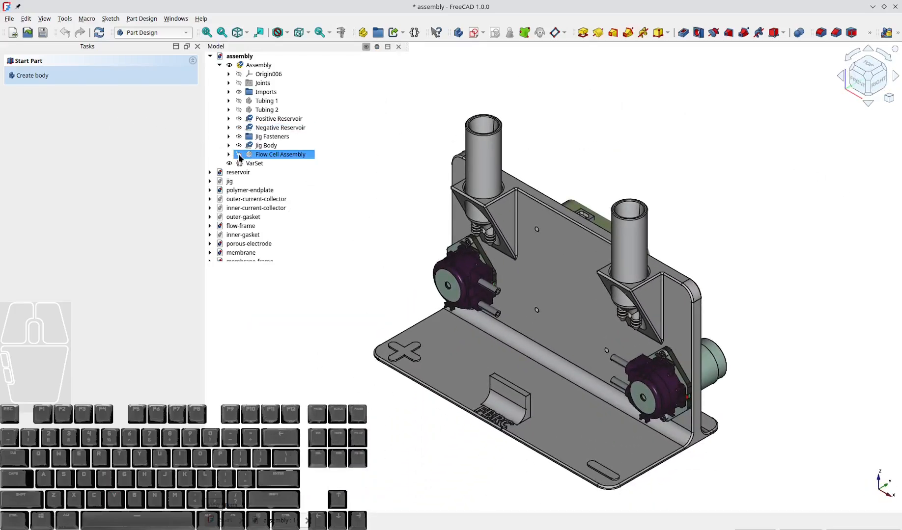
click(240, 156)
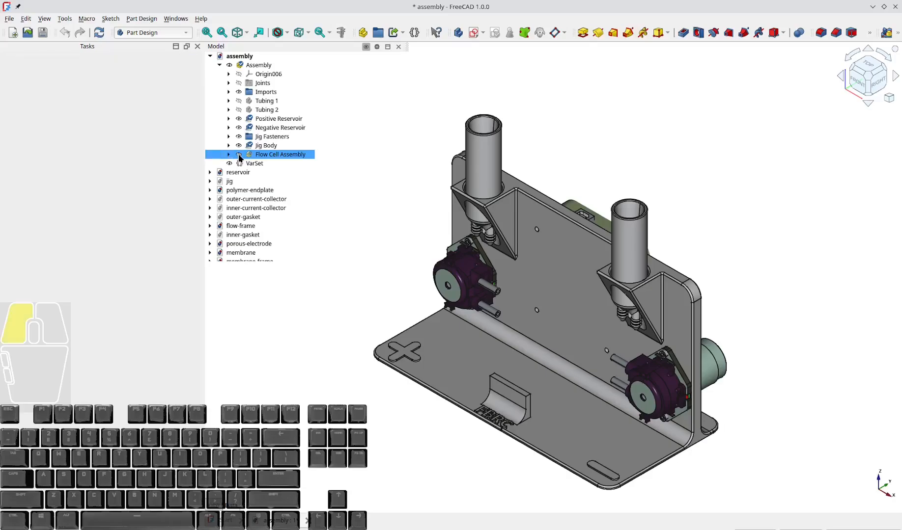
click(460, 456)
scroll(540, 373, up, 5)
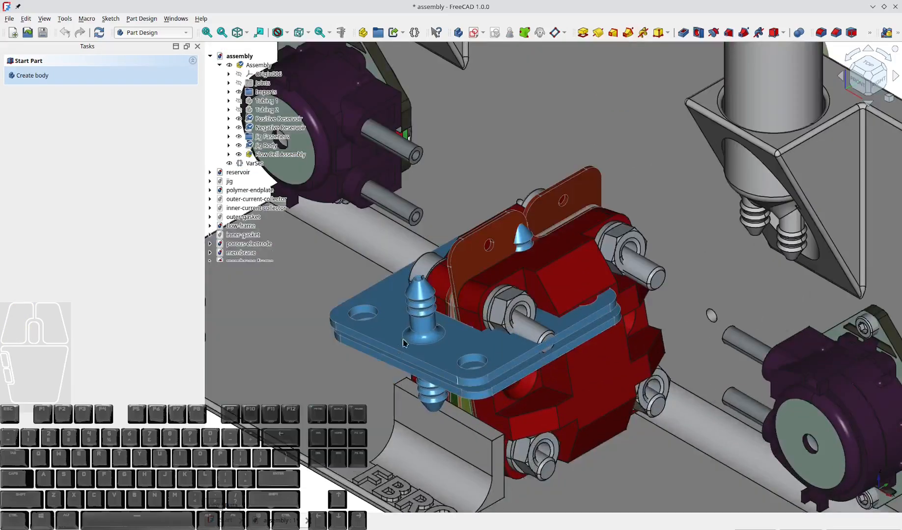
scroll(402, 342, down, 2)
scroll(570, 244, down, 3)
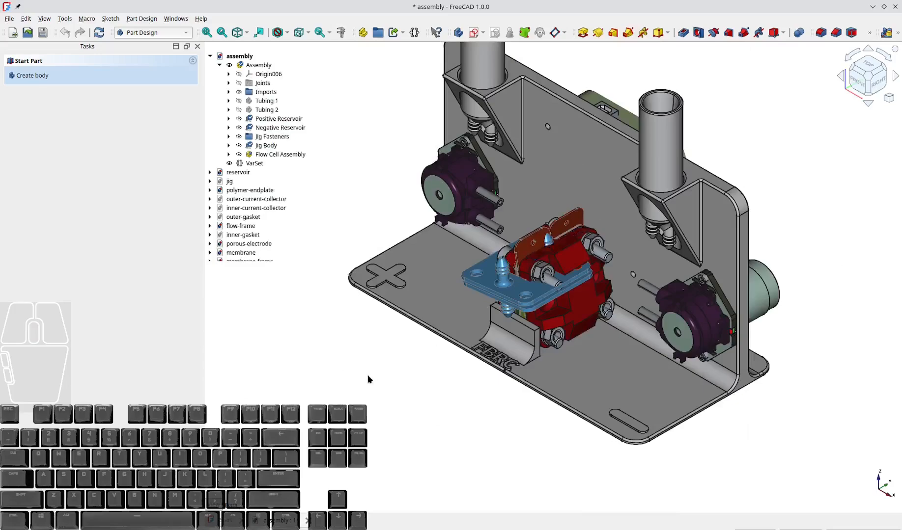
scroll(346, 393, down, 2)
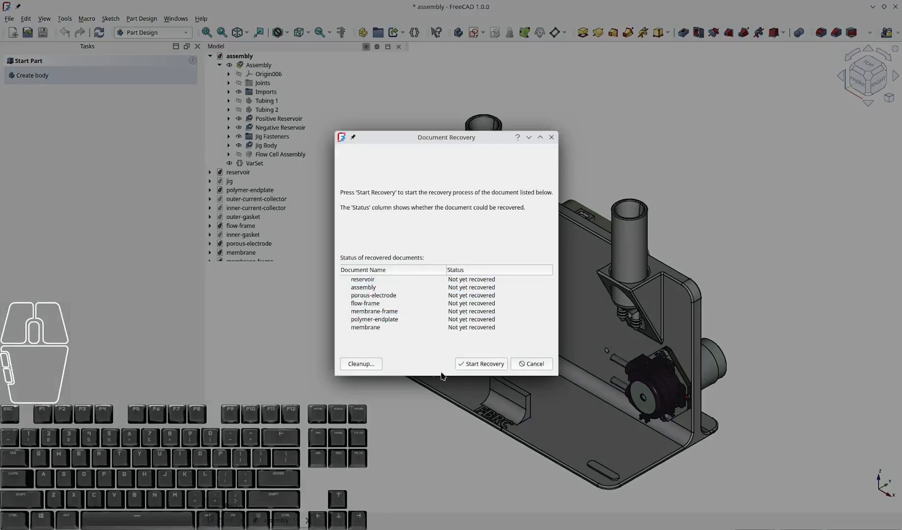
Step: Clean up all transient directories in the Document Recovery dialog and close it without recovering any files
click(377, 364)
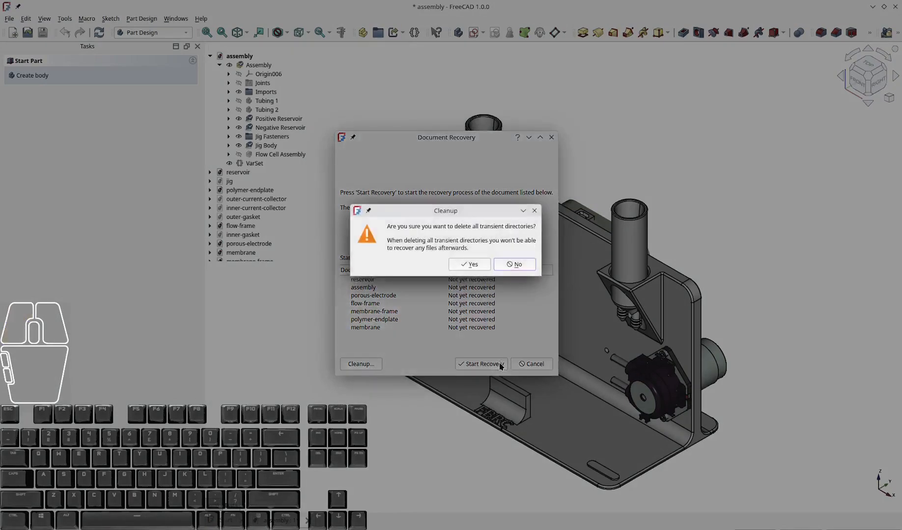
click(465, 265)
click(453, 288)
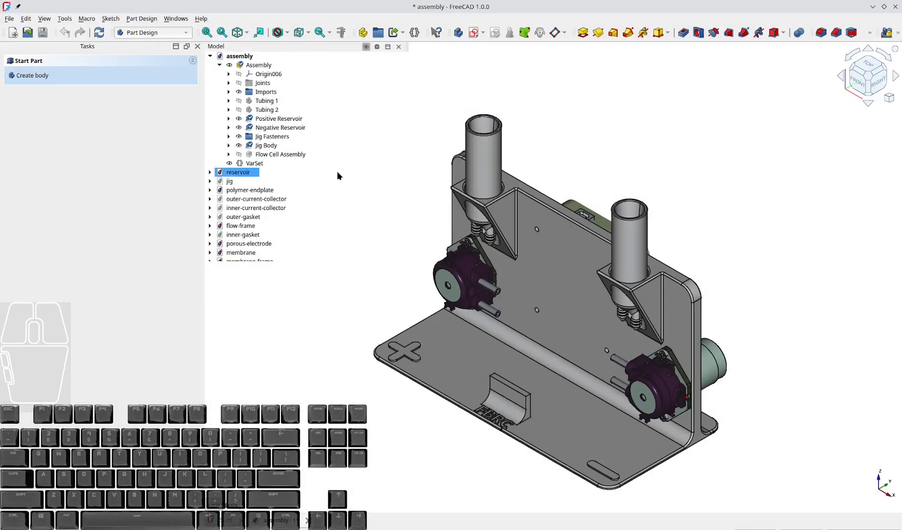
Step: Turn on the visibility of the Flow Cell Assembly in the main assembly and clear the selection
click(266, 92)
click(243, 156)
click(238, 155)
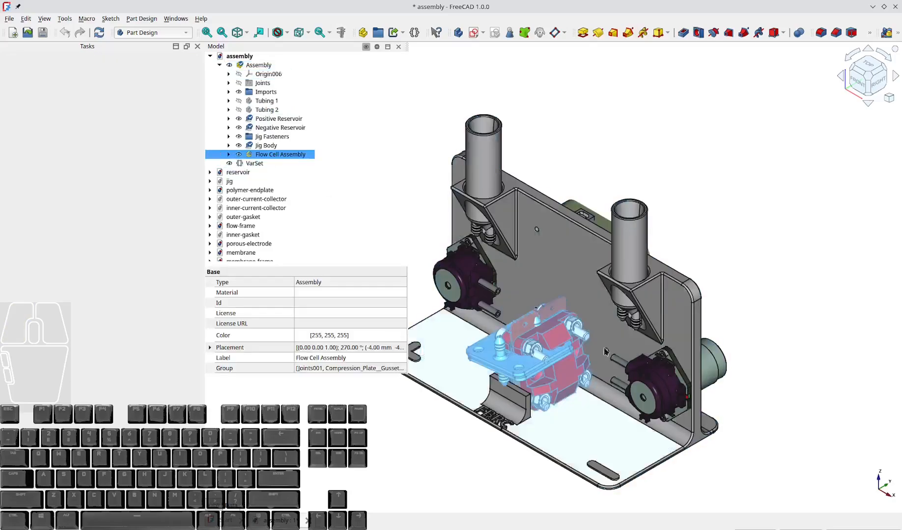
click(472, 470)
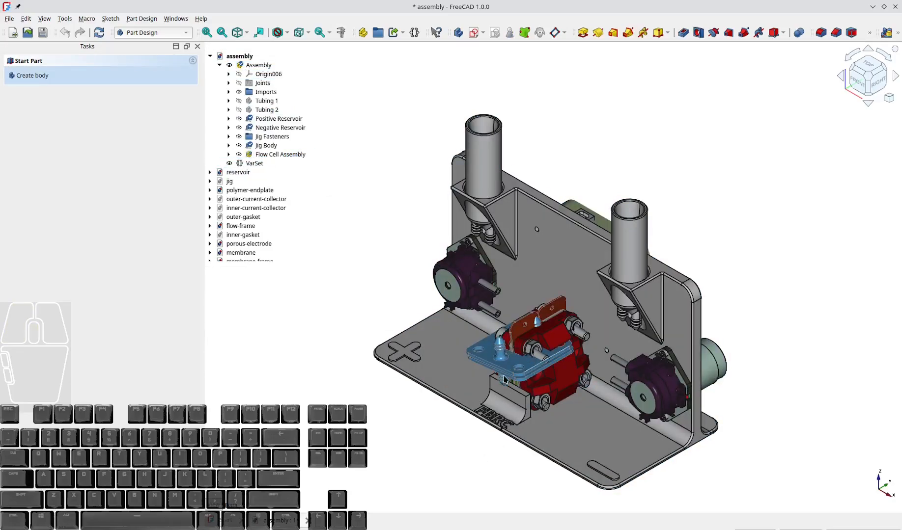
Step: Hide the Jig Body, Jig Fasteners, Positive Reservoir, Negative Reservoir and Imports in the main assembly
scroll(504, 379, up, 5)
scroll(460, 374, down, 4)
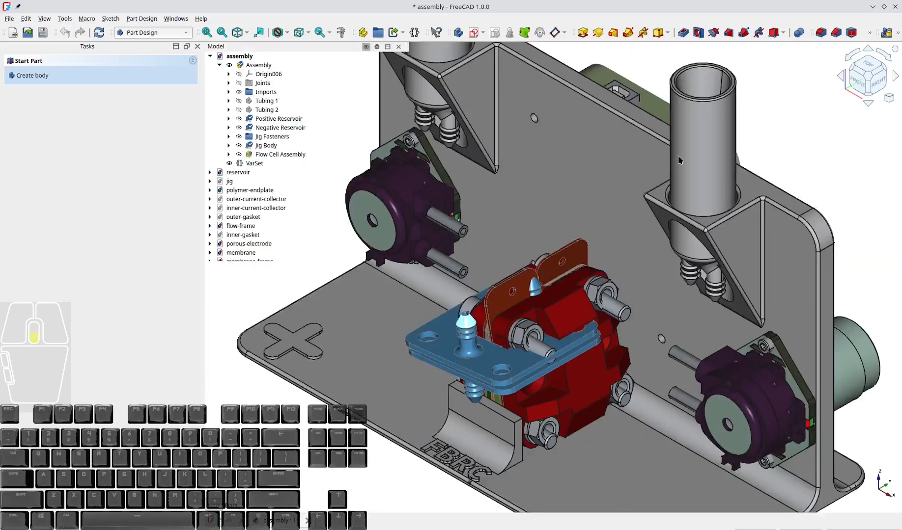
scroll(457, 364, down, 7)
scroll(431, 429, up, 2)
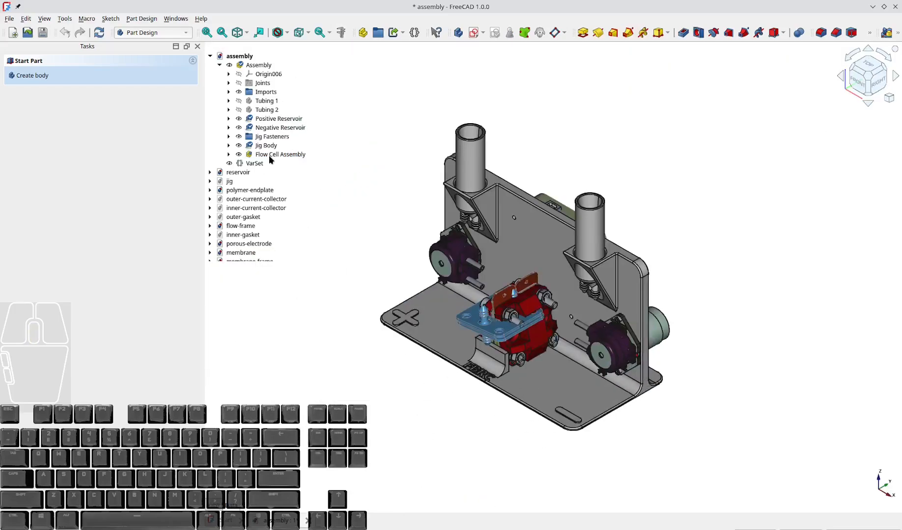
click(266, 155)
click(270, 147)
key(space)
click(276, 137)
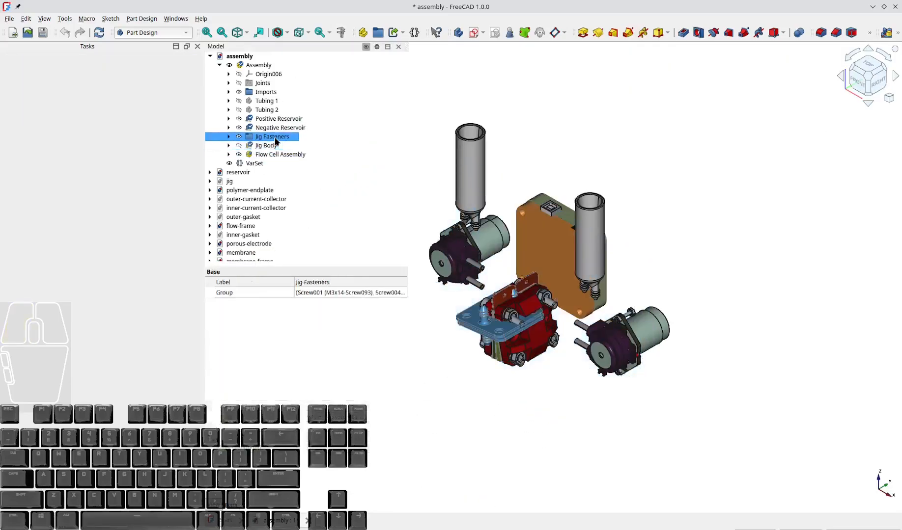
click(275, 127)
key(space)
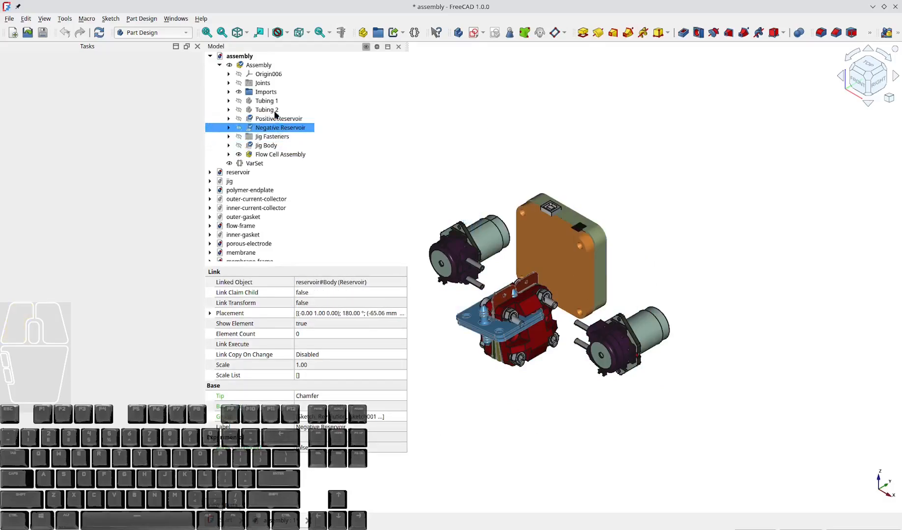
click(266, 92)
key(space)
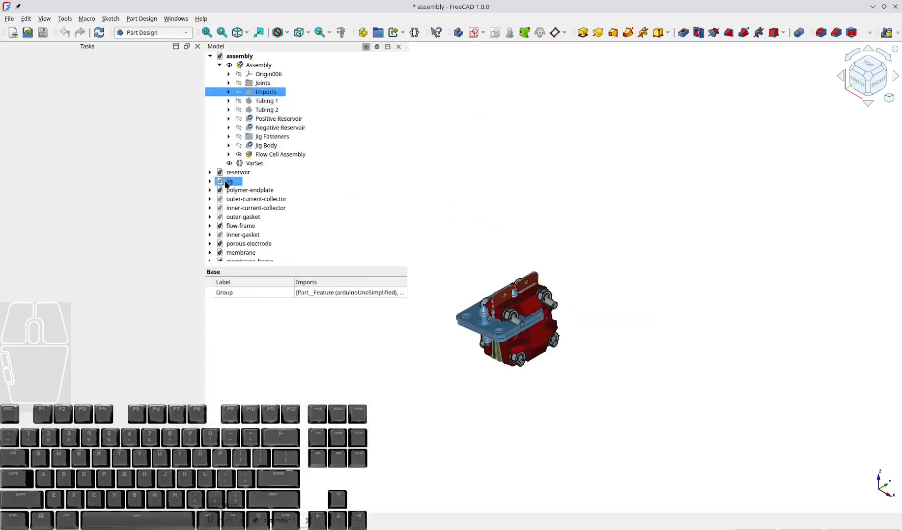
Step: Delete the existing Flow Cell Assembly together with all of its contents
click(258, 155)
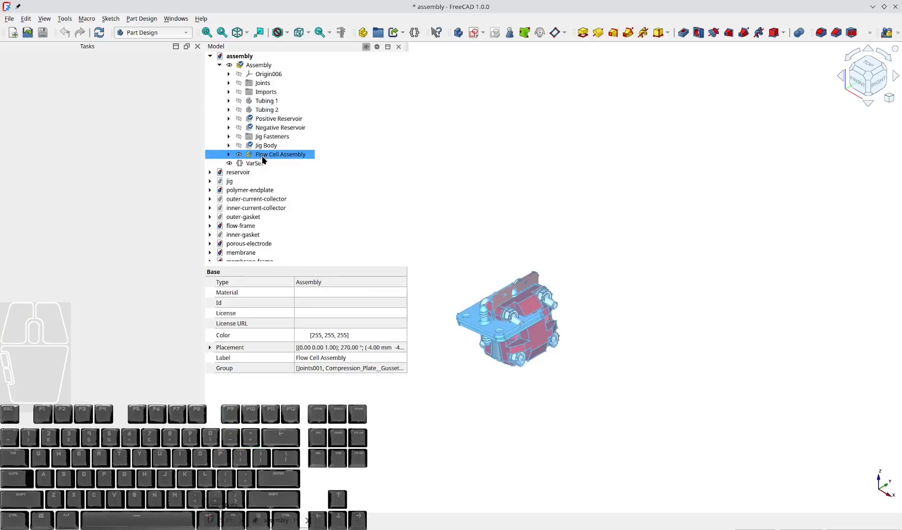
key(Delete)
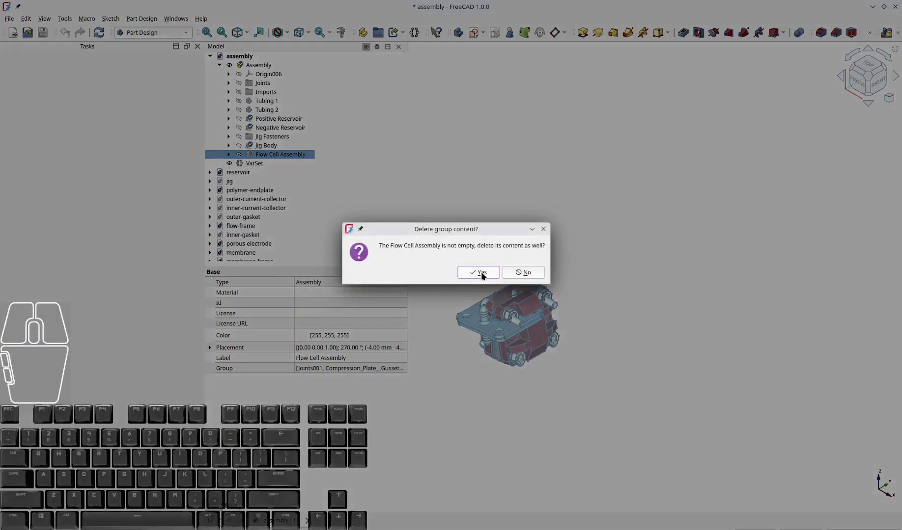
click(481, 274)
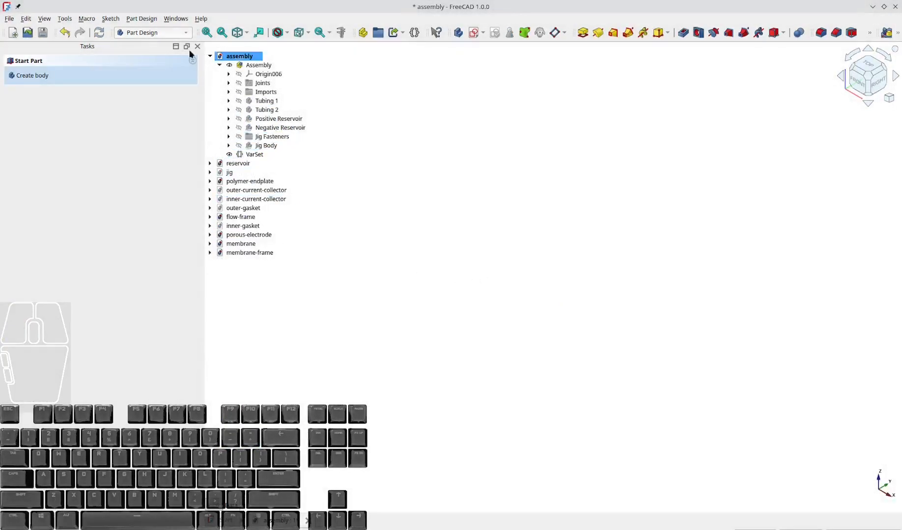
Step: Activate the main assembly, create a new sub-assembly inside it and make that sub-assembly active
click(258, 66)
double_click(258, 67)
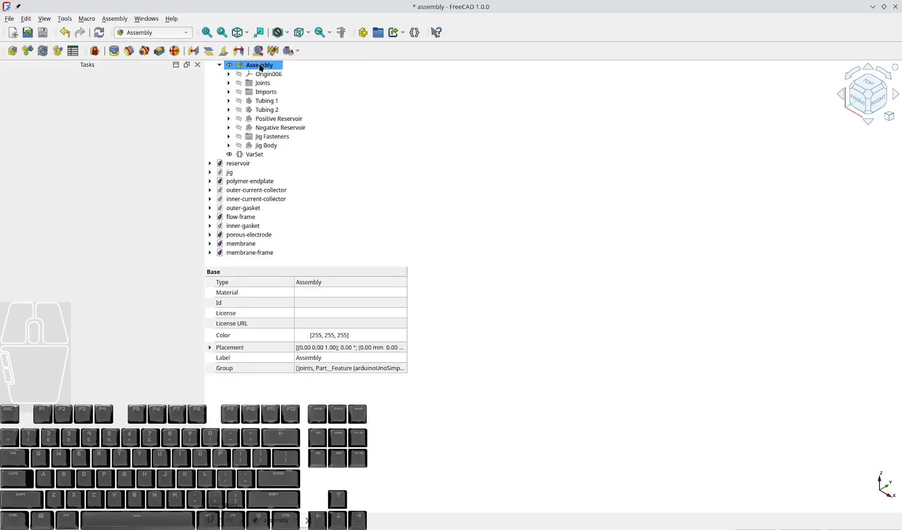
click(12, 52)
double_click(252, 175)
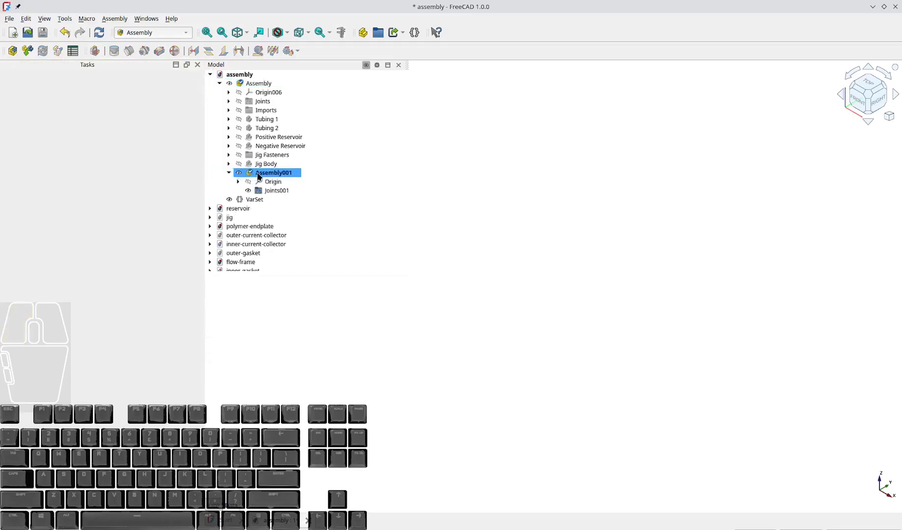
Step: Rename the new sub-assembly as Flow Cell Assembly
key(F2)
text(Fre)
key(BackSpace)
key(BackSpace)
text(low C)
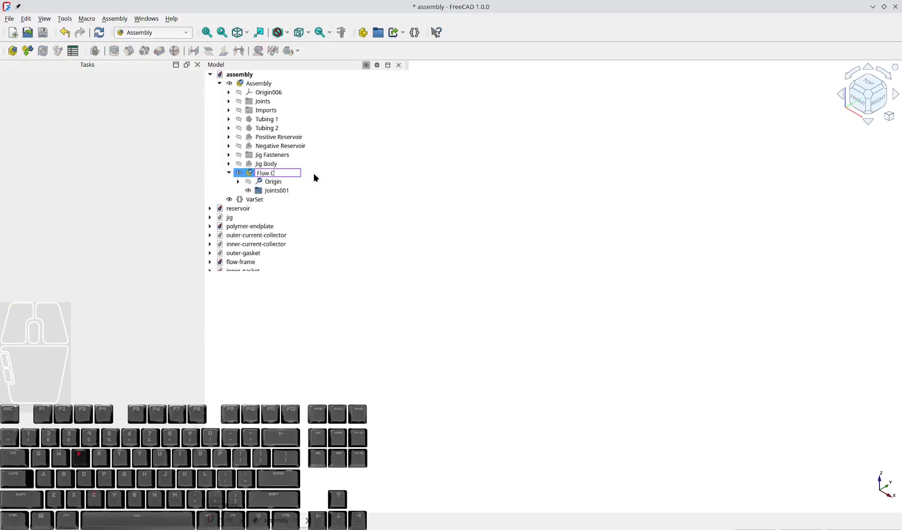
text(ell Assembly)
key(Return)
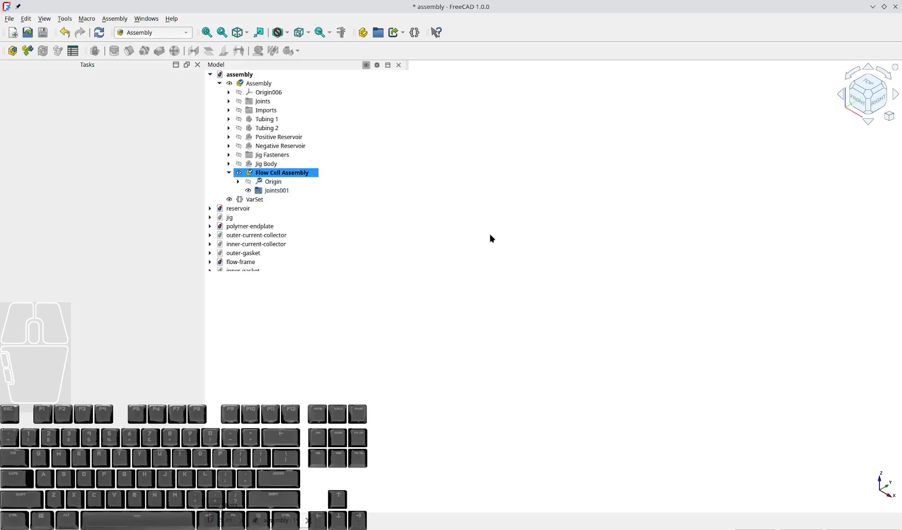
Step: Start inserting components into the Flow Cell Assembly, adding one Compression Plate (Gusseted), one Cu Plate and one Grafoil
key(i)
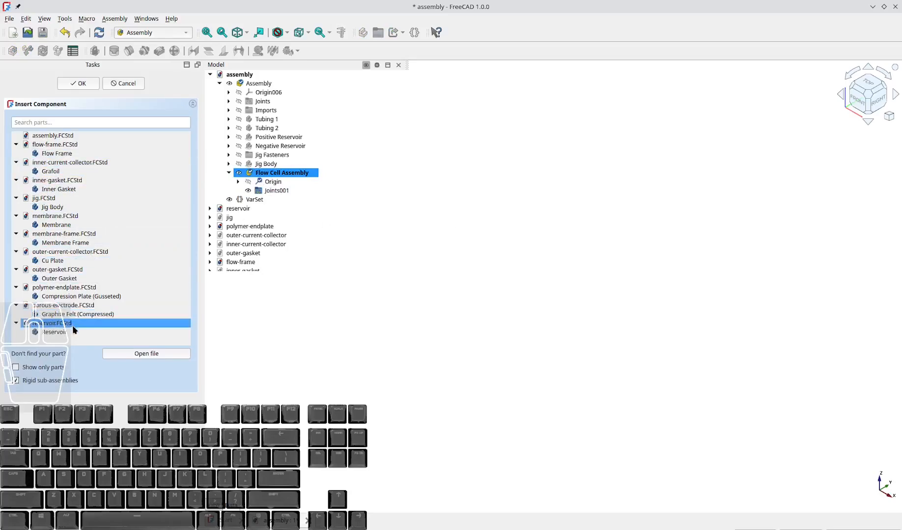
click(75, 296)
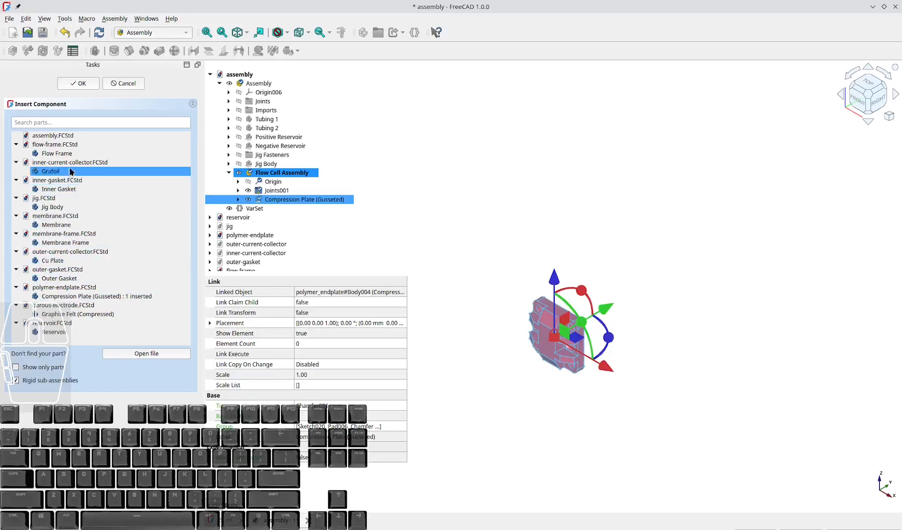
click(65, 265)
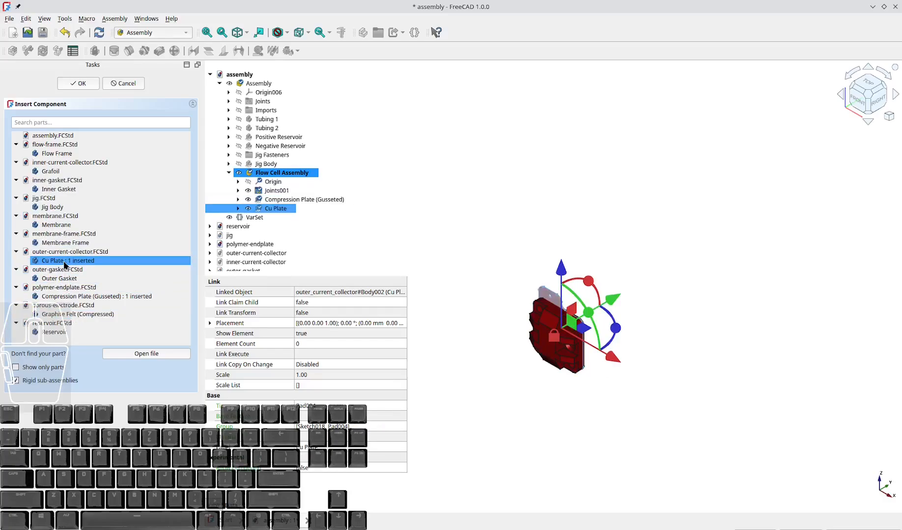
click(65, 174)
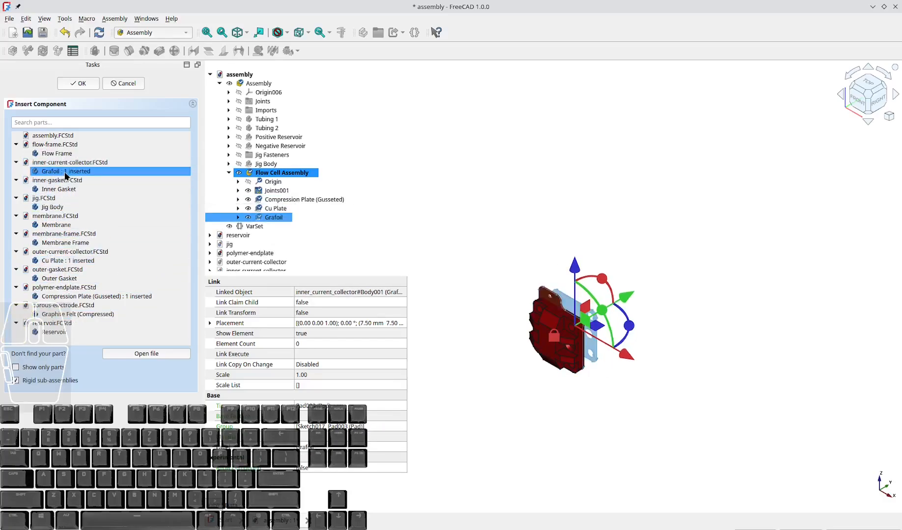
Step: Insert an Outer Gasket, a Flow Frame and a Graphite Felt (Compressed), moving the felt about 20 mm along Y clear of the frame
click(76, 282)
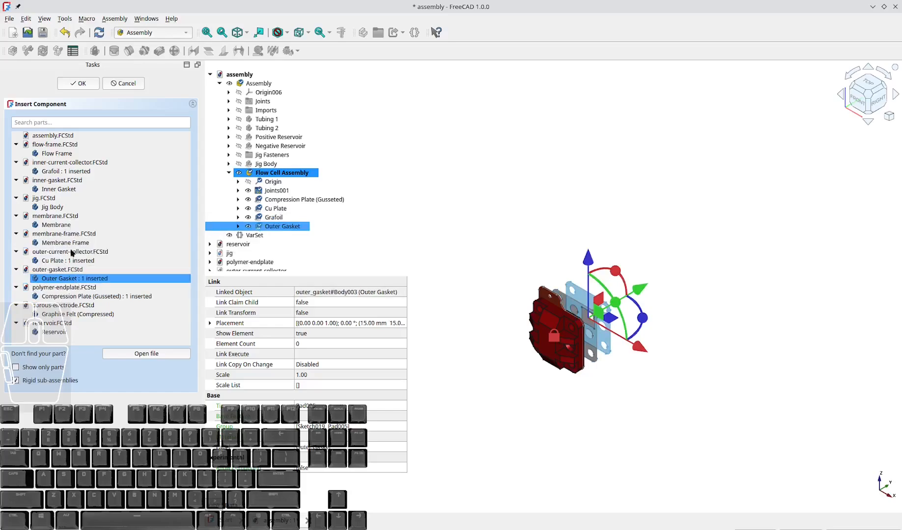
click(69, 155)
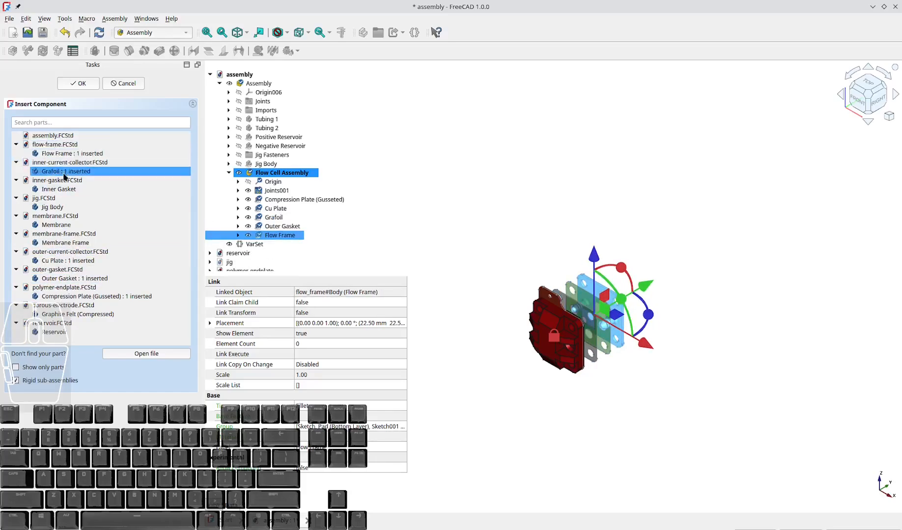
click(70, 314)
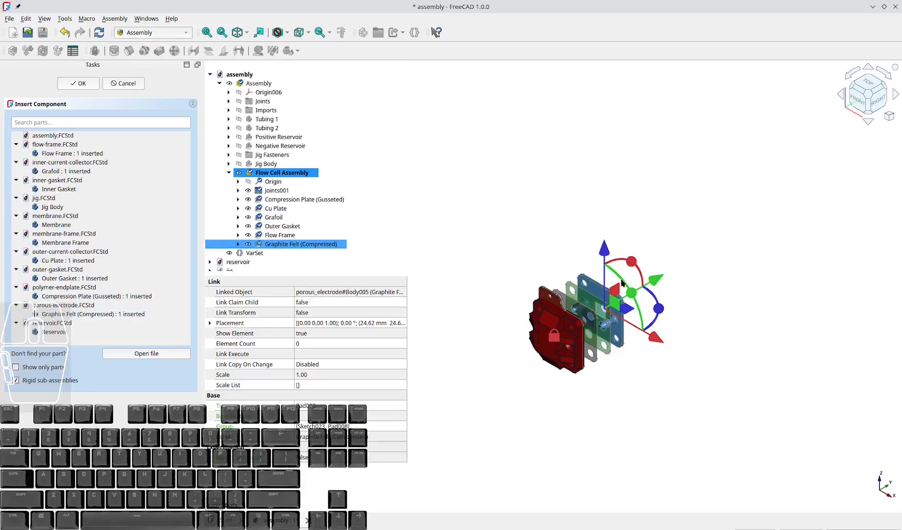
drag(653, 284, 670, 274)
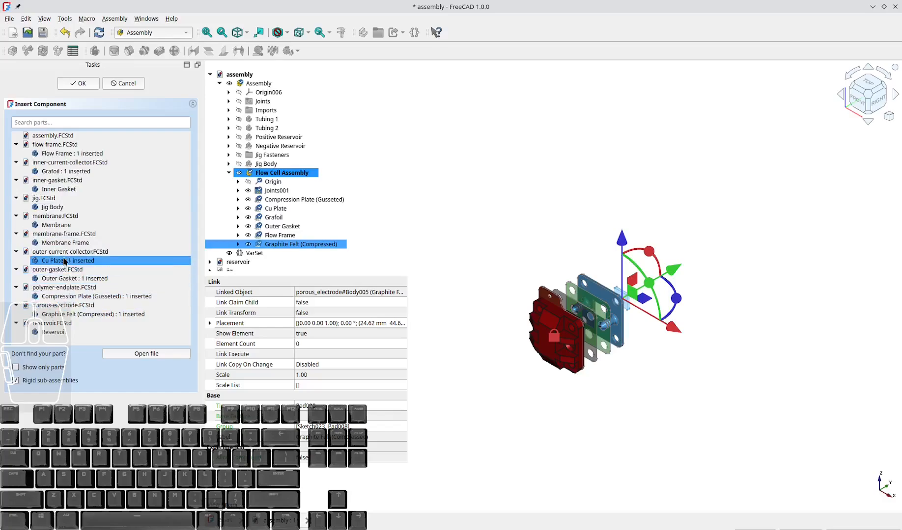
Step: Insert an Inner Gasket, a Membrane Frame and a Membrane, moving the frame about 13 mm and the membrane about 23 mm along Y
click(65, 190)
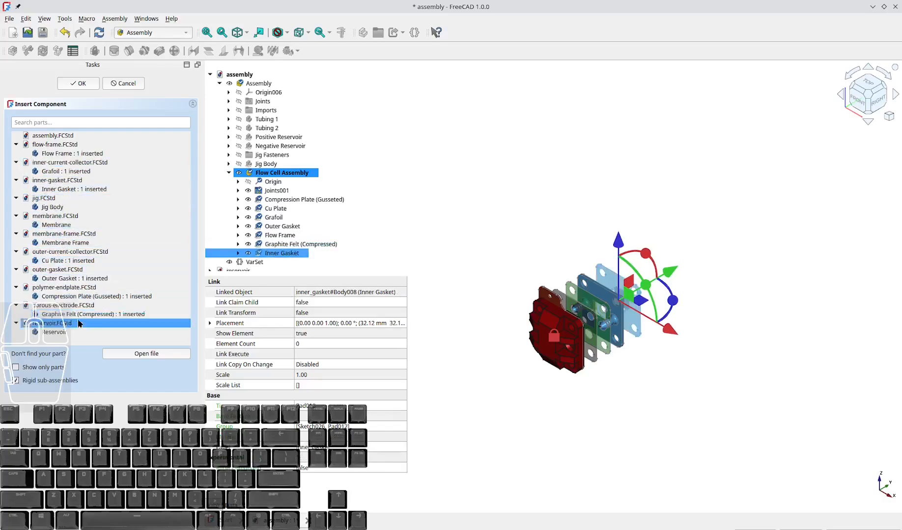
click(66, 242)
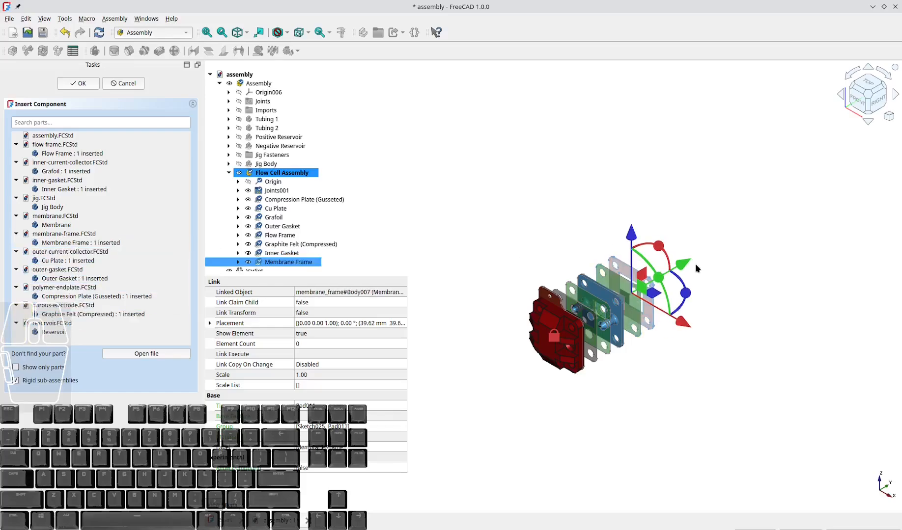
drag(686, 266, 697, 258)
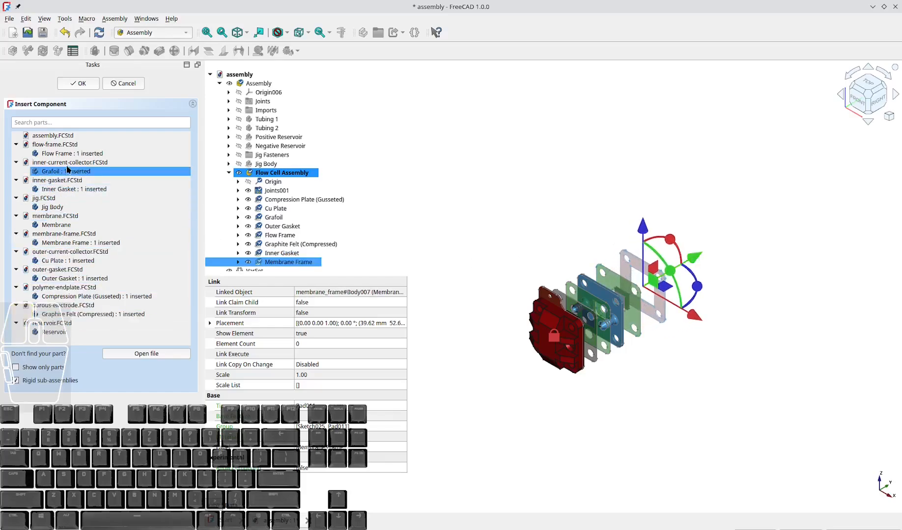
click(72, 226)
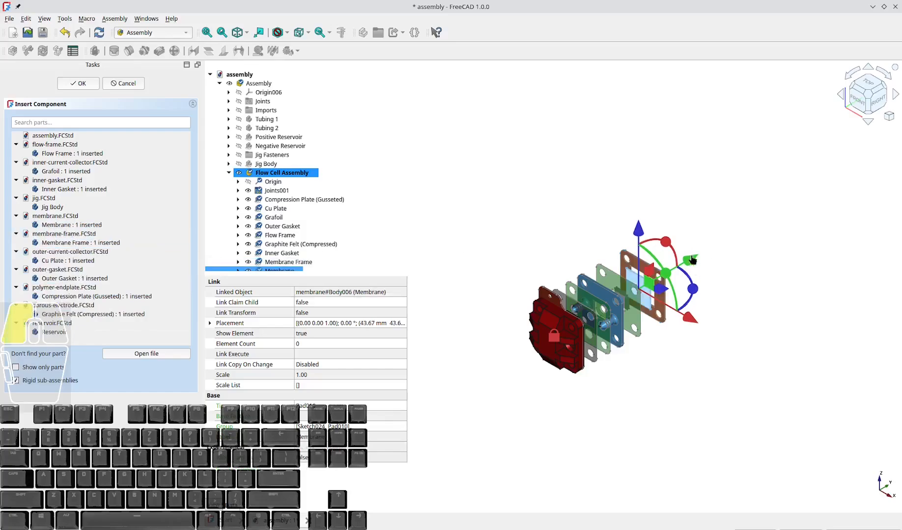
drag(692, 260, 713, 249)
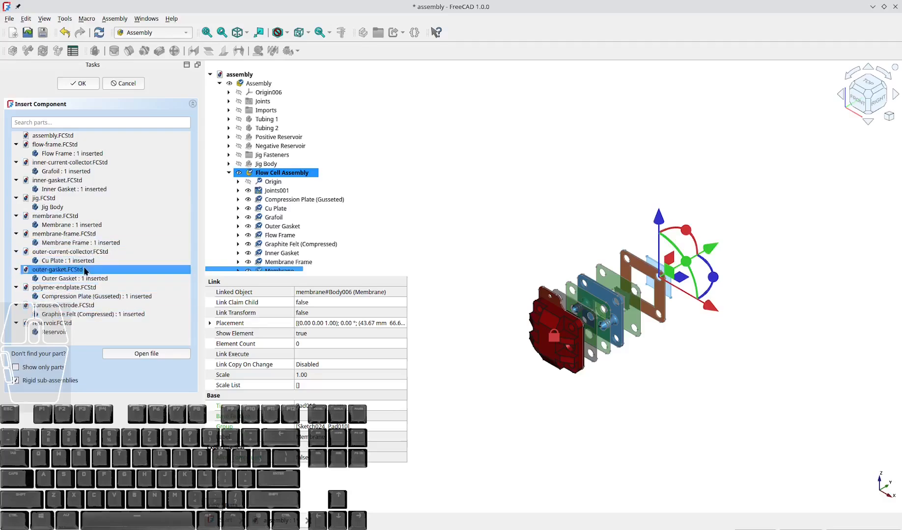
Step: Insert a second Inner Gasket, Flow Frame, Outer Gasket and Grafoil, spaced out along Y, with the Flow Frame rotated 180° about Z
click(83, 189)
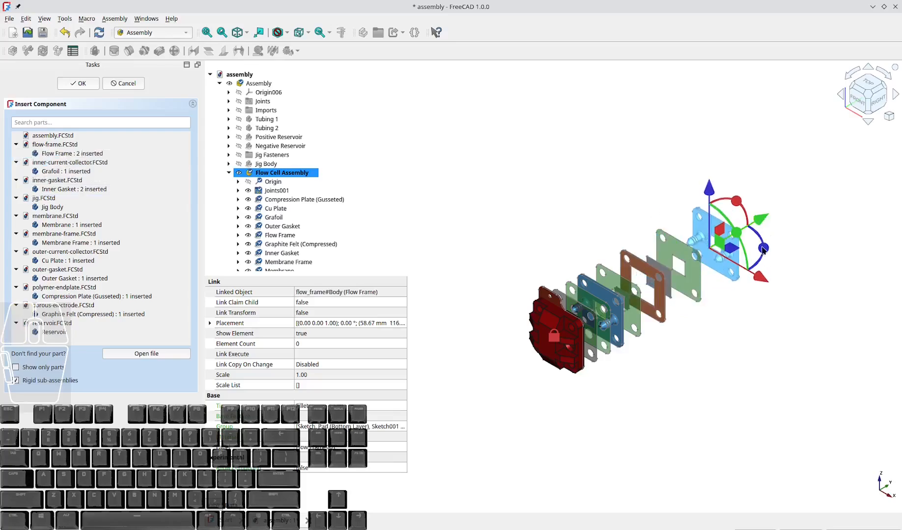
drag(763, 250, 678, 251)
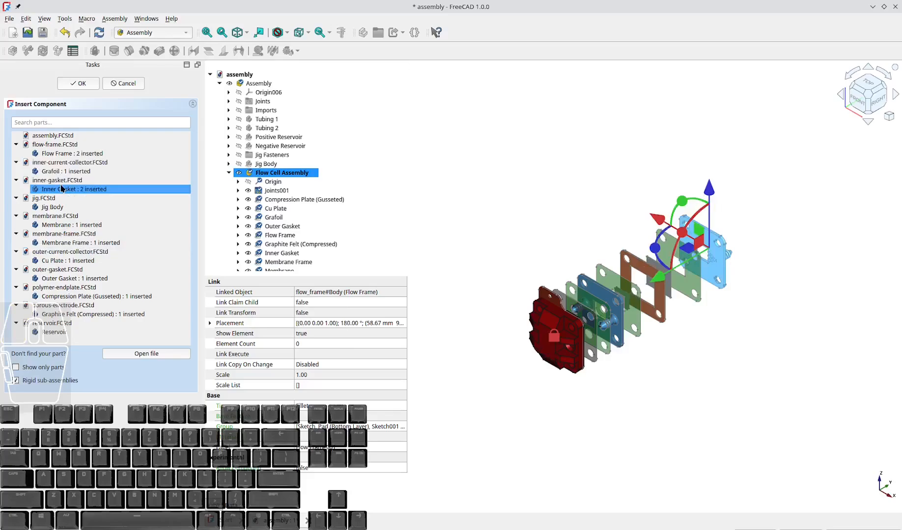
click(74, 278)
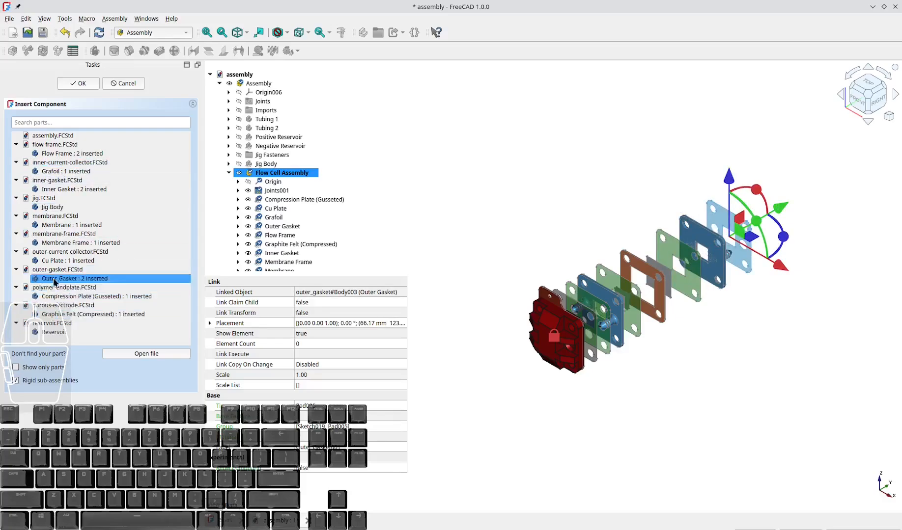
click(77, 172)
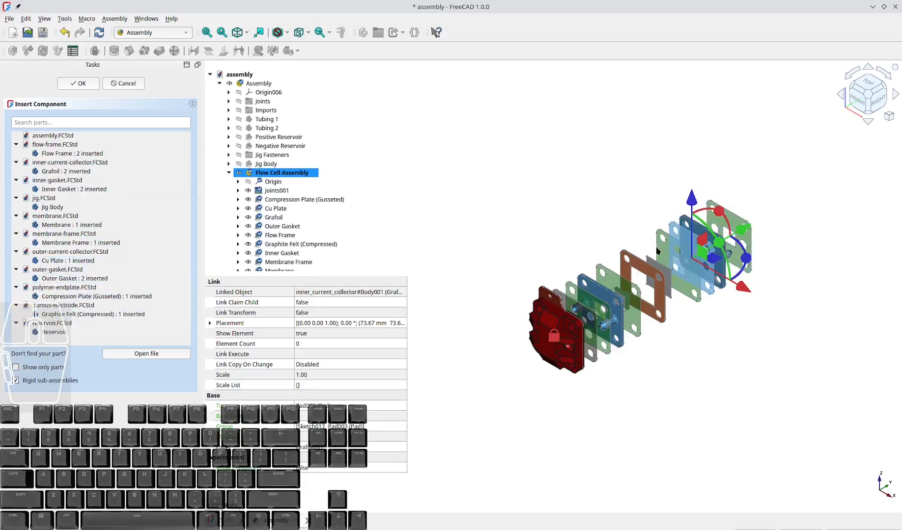
drag(746, 223, 801, 180)
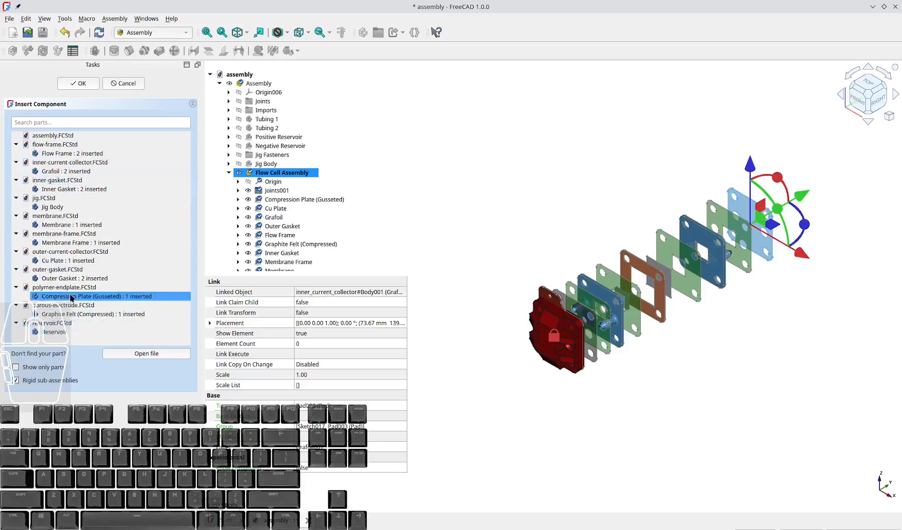
Step: Insert a second Cu Plate and Compression Plate (Gusseted) at the far end of the stack, each rotated 180° about Z, and finish inserting components
click(69, 261)
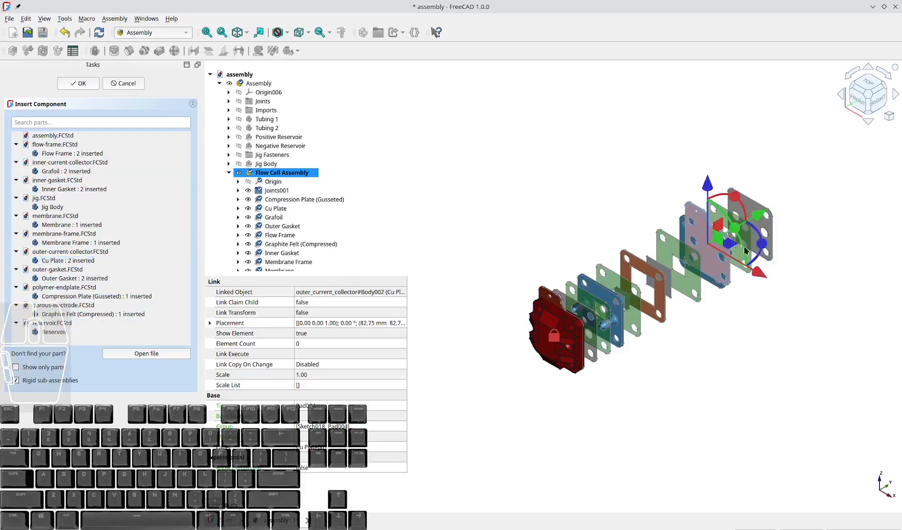
click(759, 218)
mouse_move(759, 218)
mouse_down()
mouse_move(759, 197)
mouse_move(762, 203)
mouse_up()
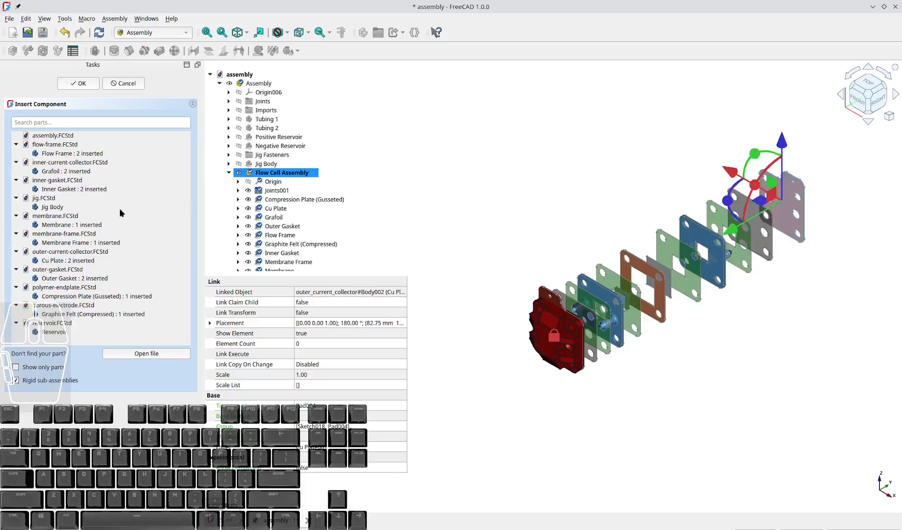
click(61, 296)
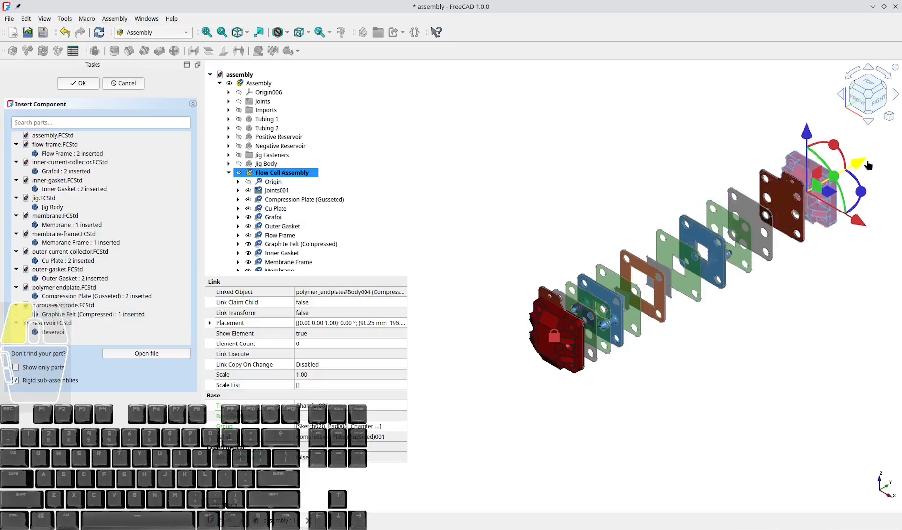
drag(866, 163, 793, 184)
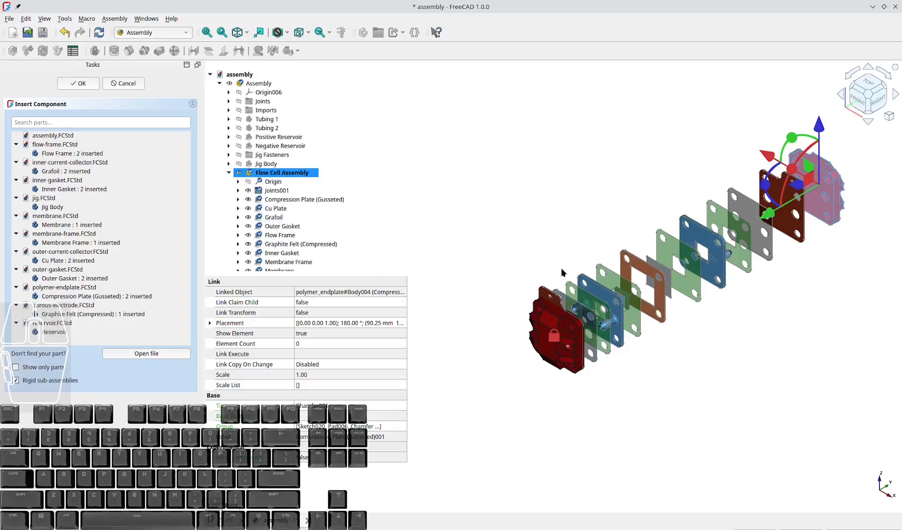
click(79, 83)
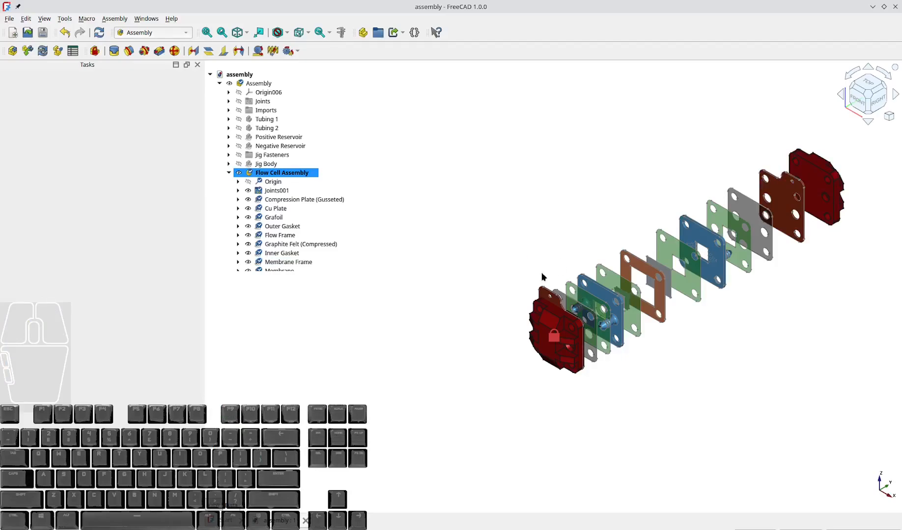
Step: Shift the first Cu Plate slightly along Y, away from the front Compression Plate (Gusseted)
key(1)
key(0)
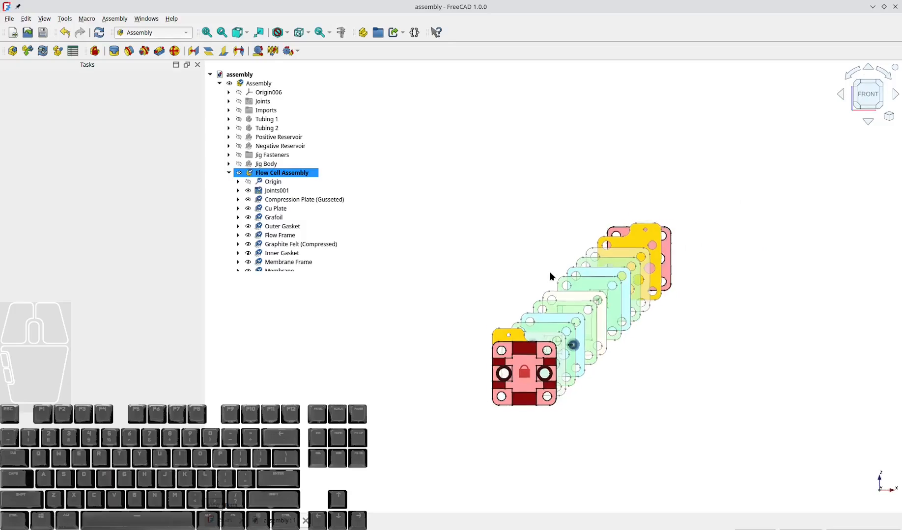
scroll(439, 409, up, 5)
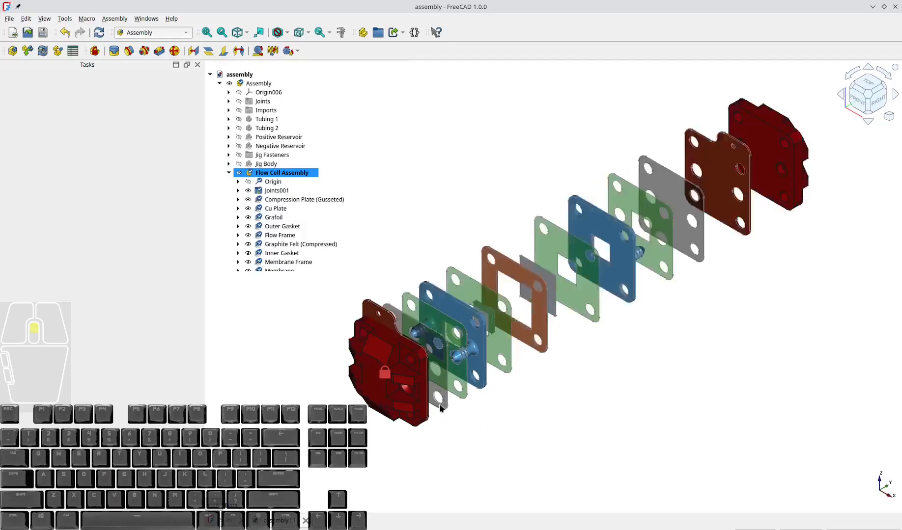
key(2)
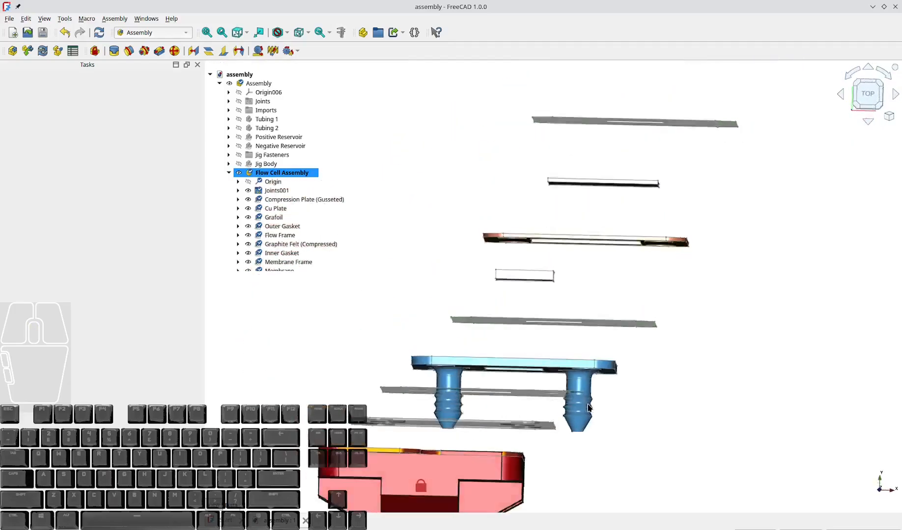
key(3)
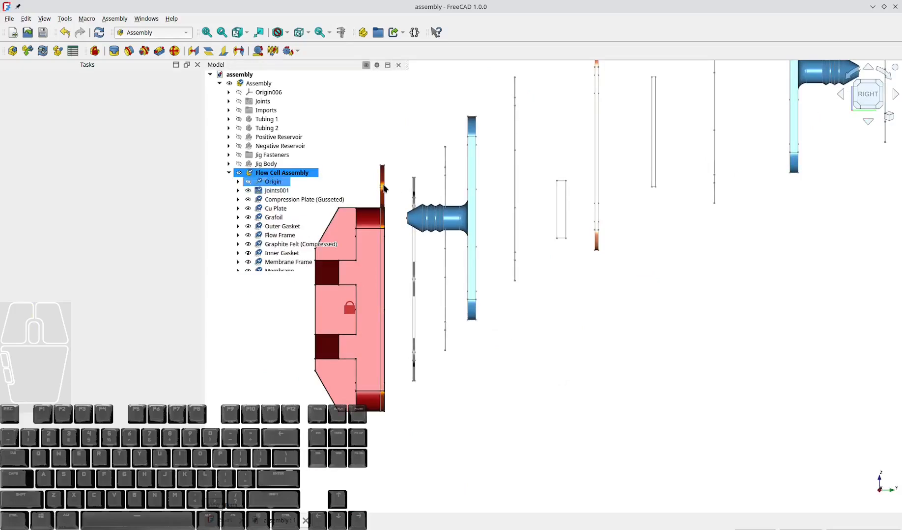
click(382, 187)
click(383, 184)
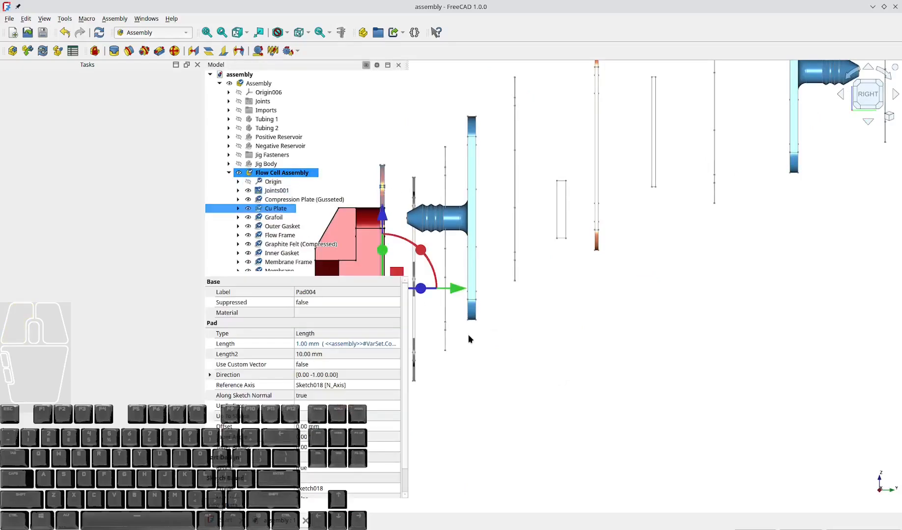
drag(458, 291, 474, 292)
click(517, 359)
Step: Create a Fixed joint between matching corner bolt-hole edges of the front Compression Plate (Gusseted) and the Cu Plate, with zero offset and rotation
middle_drag(514, 352, 440, 324)
scroll(396, 199, up, 5)
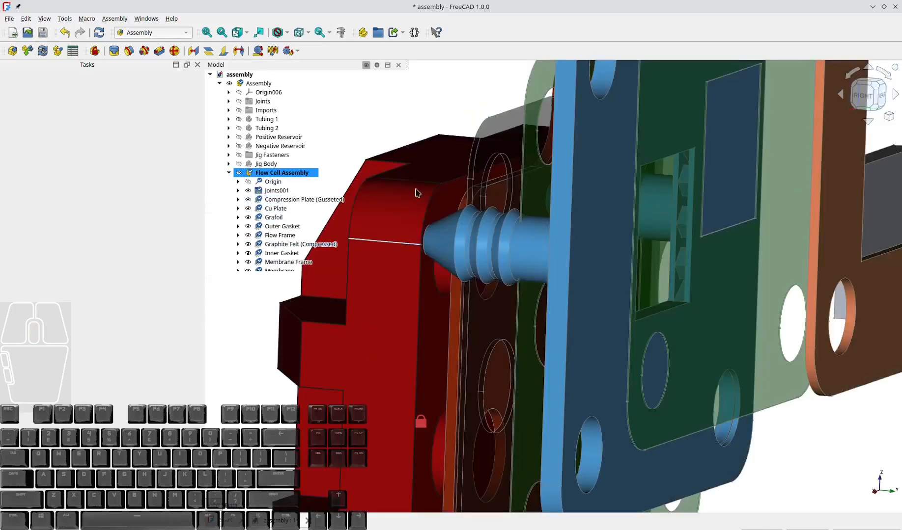
click(457, 195)
scroll(392, 124, up, 3)
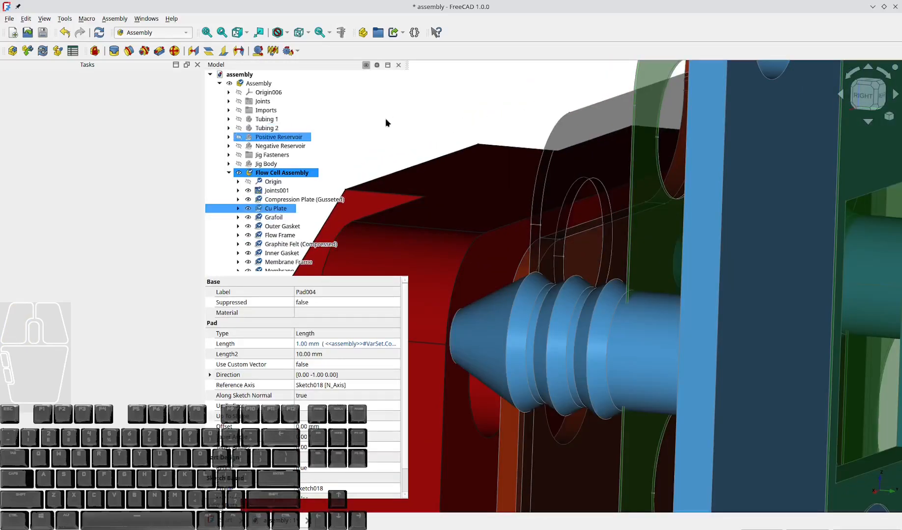
click(385, 123)
middle_drag(510, 169, 536, 171)
middle_drag(467, 128, 486, 209)
click(485, 209)
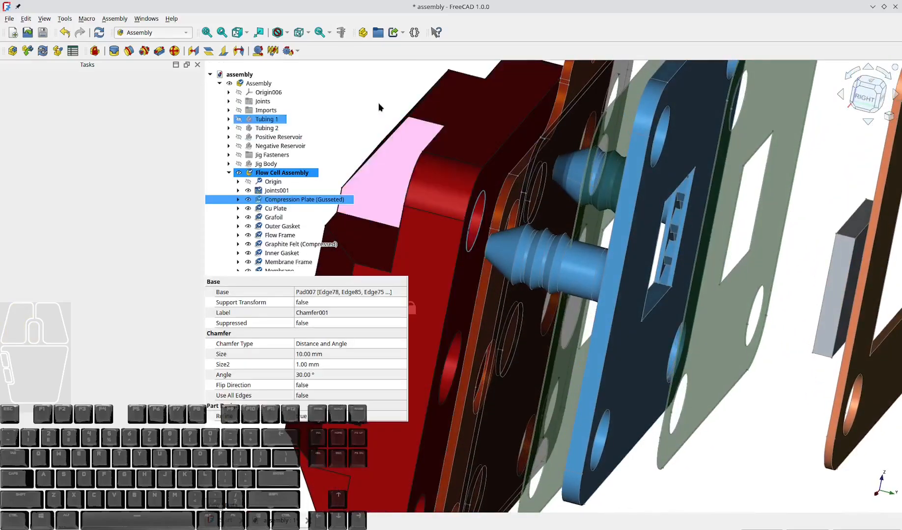
middle_drag(388, 102, 393, 160)
ctrl+click(410, 157)
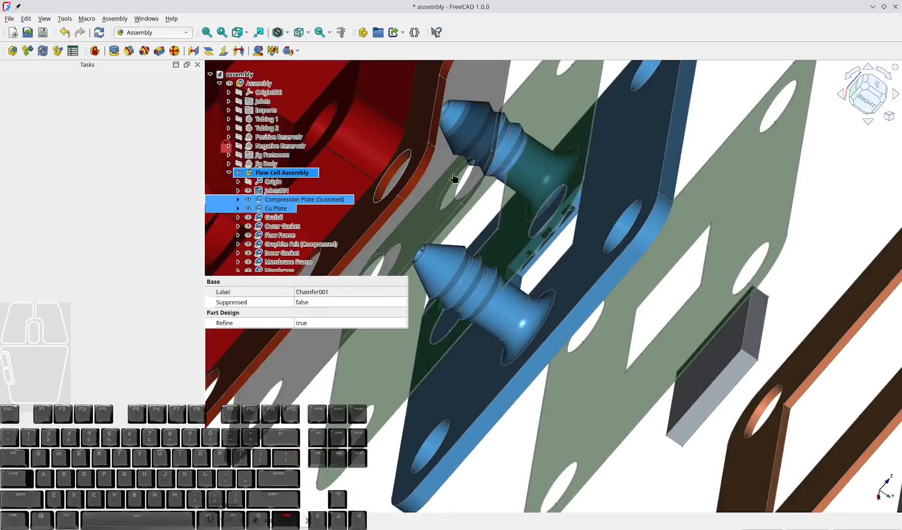
click(117, 55)
scroll(497, 201, down, 3)
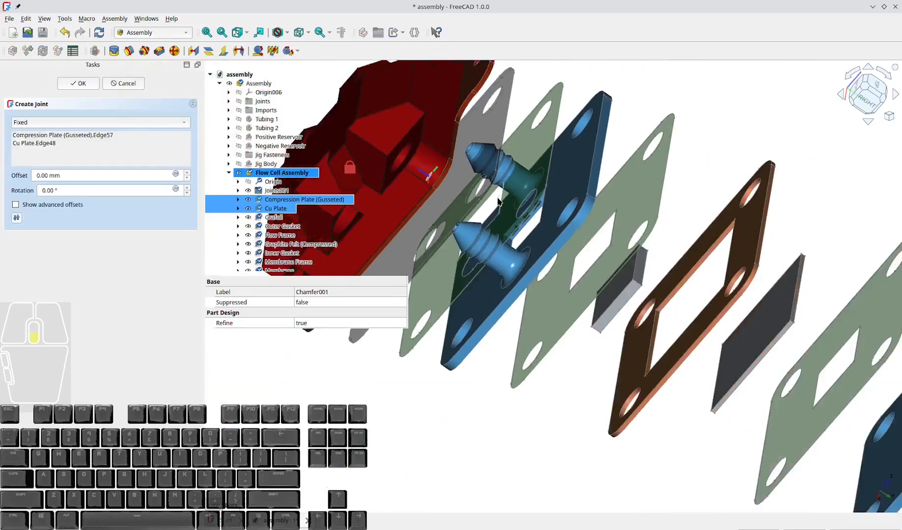
middle_drag(499, 202, 366, 171)
scroll(425, 167, up, 4)
middle_drag(420, 164, 474, 168)
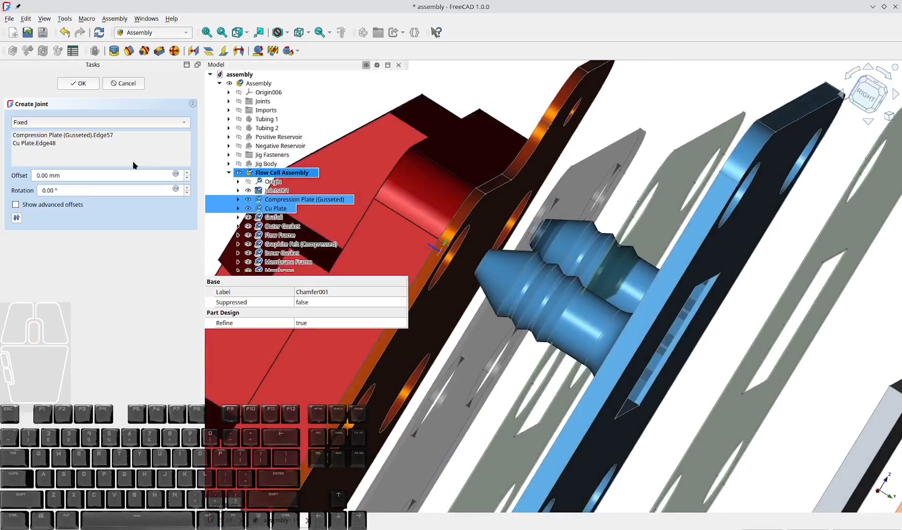
click(83, 86)
Step: Create a Fixed joint between matching corner bolt-hole edges of the Cu Plate and the Grafoil, with zero offset and rotation
click(422, 178)
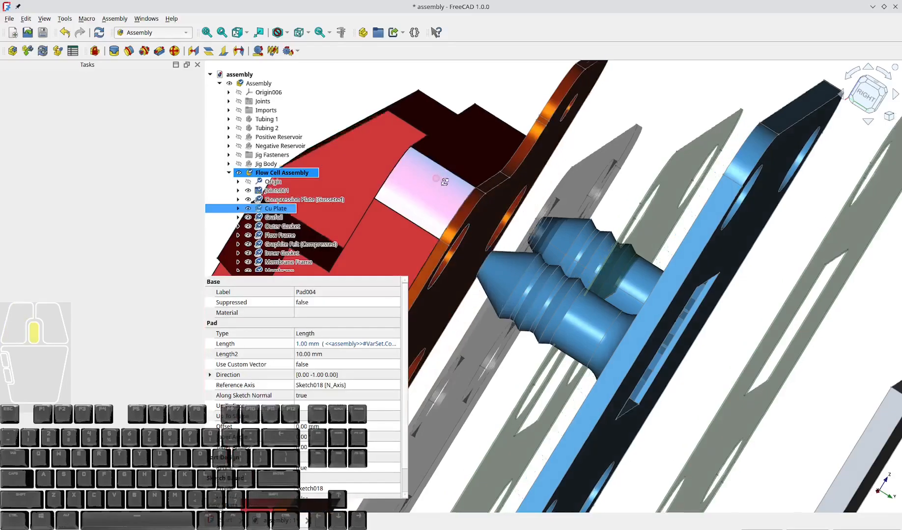
middle_drag(422, 179, 566, 227)
ctrl+click(566, 227)
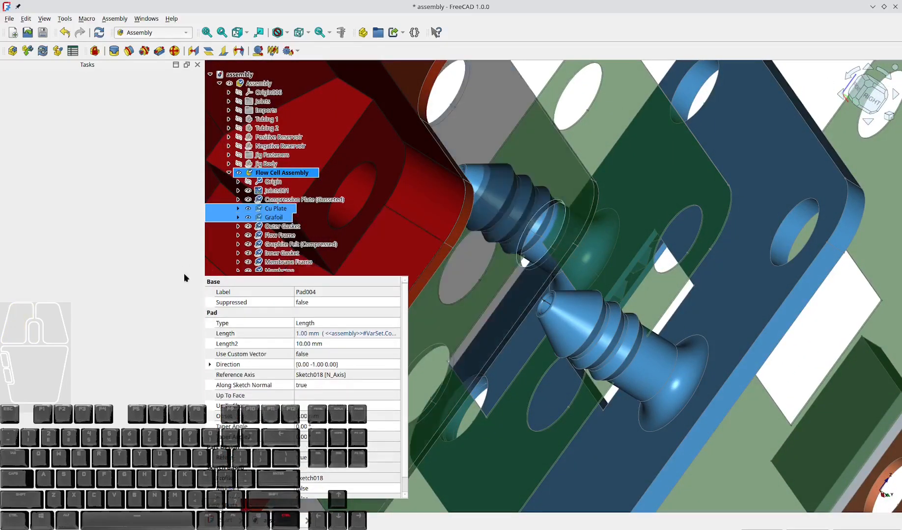
click(114, 50)
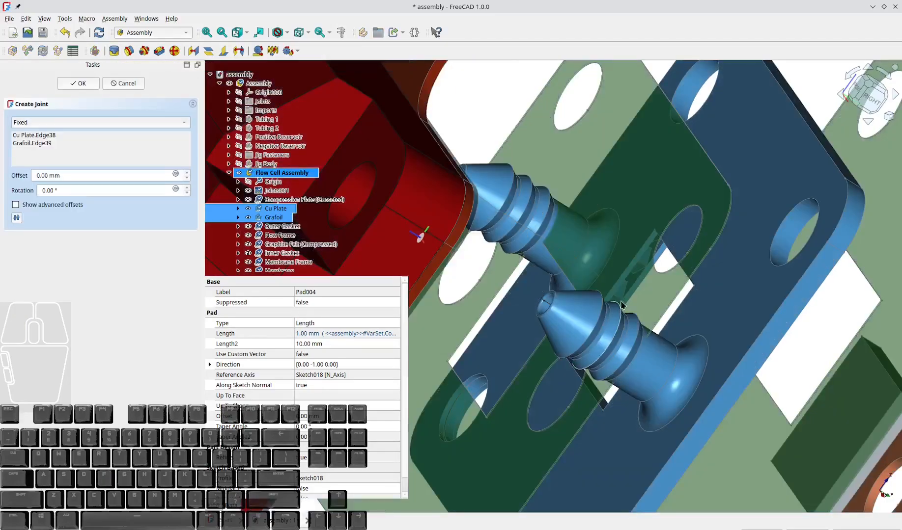
middle_drag(596, 291, 498, 254)
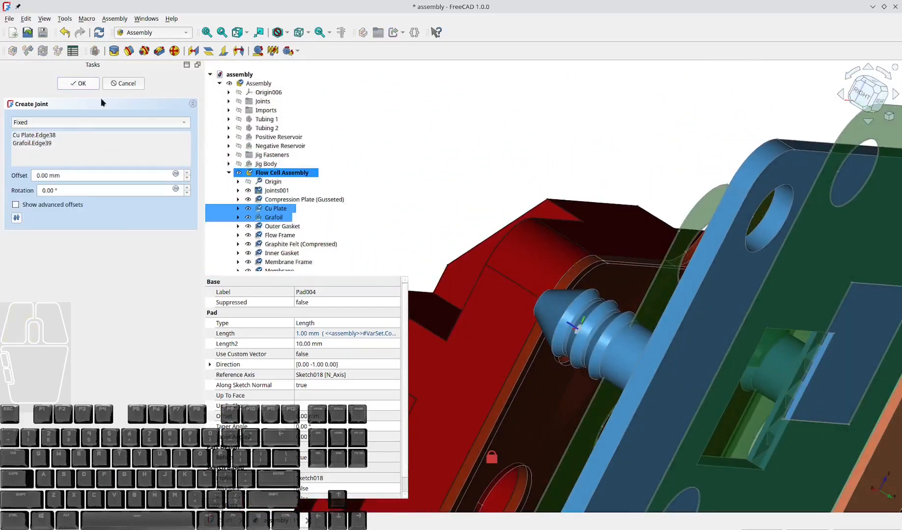
click(78, 83)
Step: Create a Fixed joint between matching corner bolt-hole edges of the Outer Gasket and the Grafoil, with zero offset and rotation
middle_drag(521, 189, 614, 230)
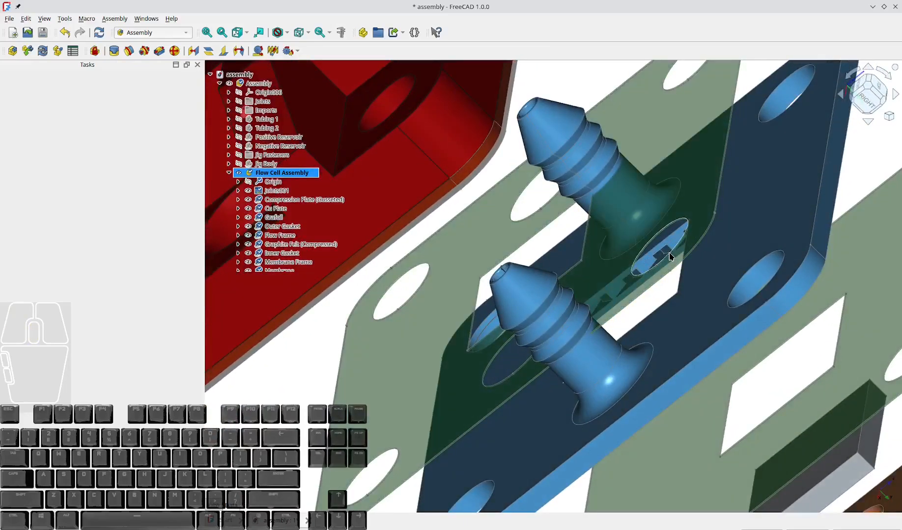
click(670, 256)
middle_drag(670, 256, 629, 284)
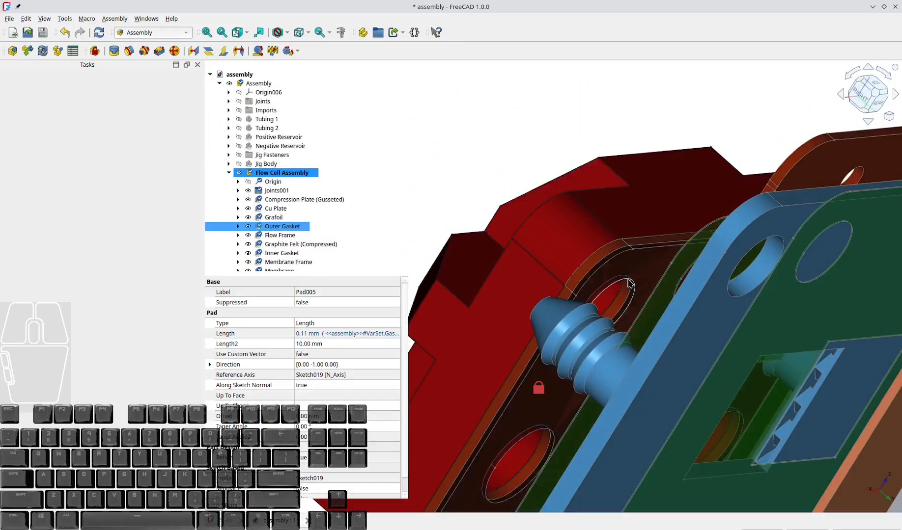
ctrl+click(628, 283)
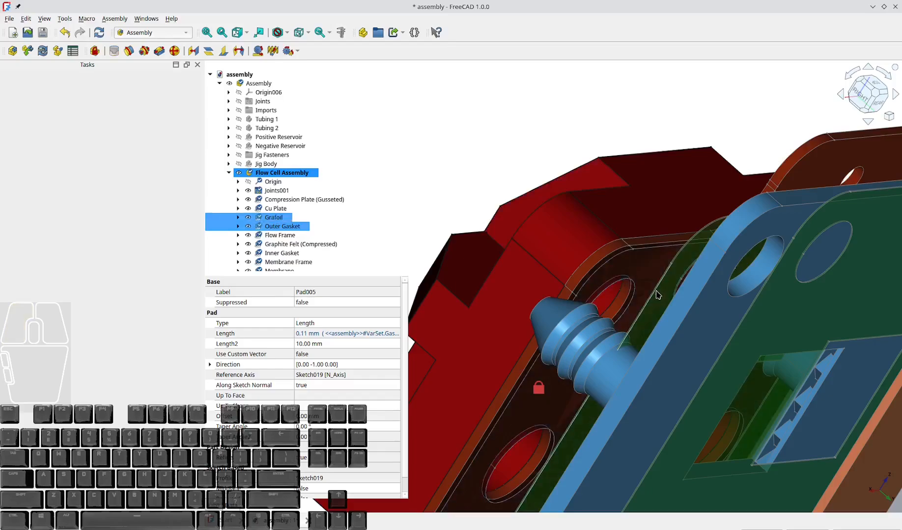
key(f)
middle_drag(657, 294, 785, 343)
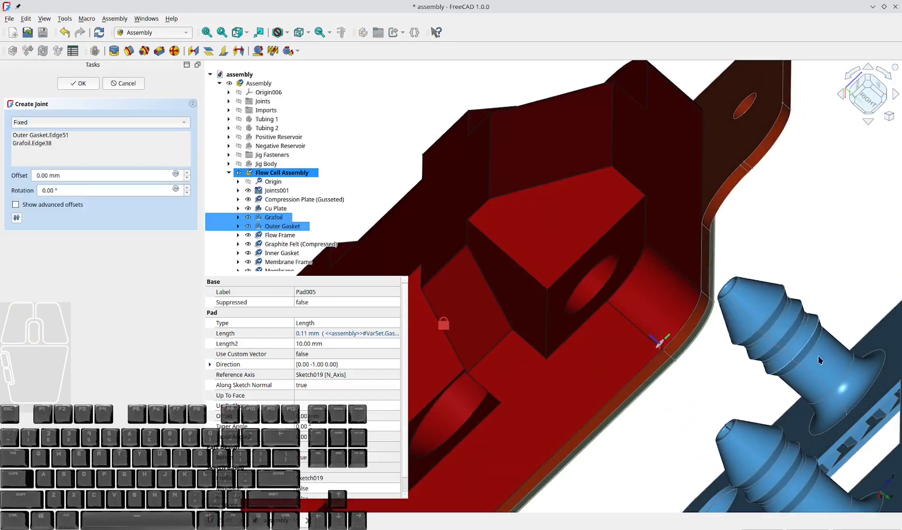
scroll(818, 356, down, 5)
scroll(734, 361, up, 6)
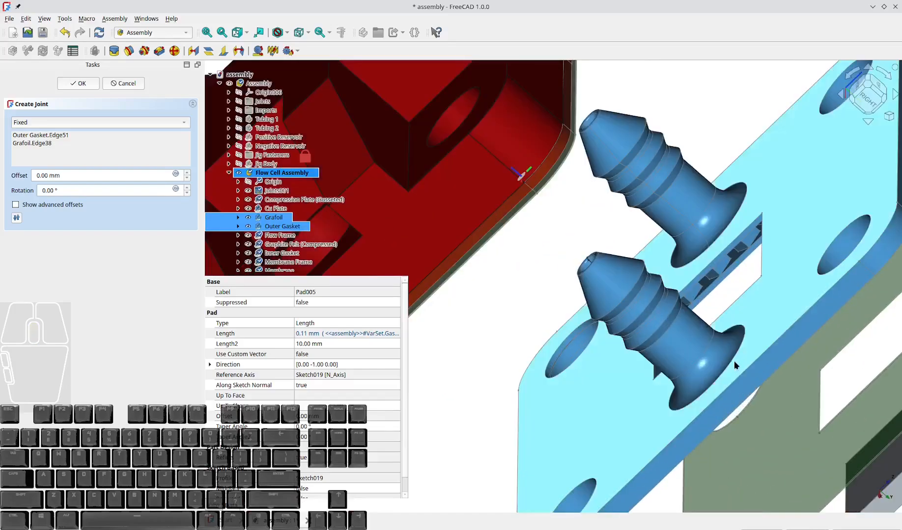
click(734, 362)
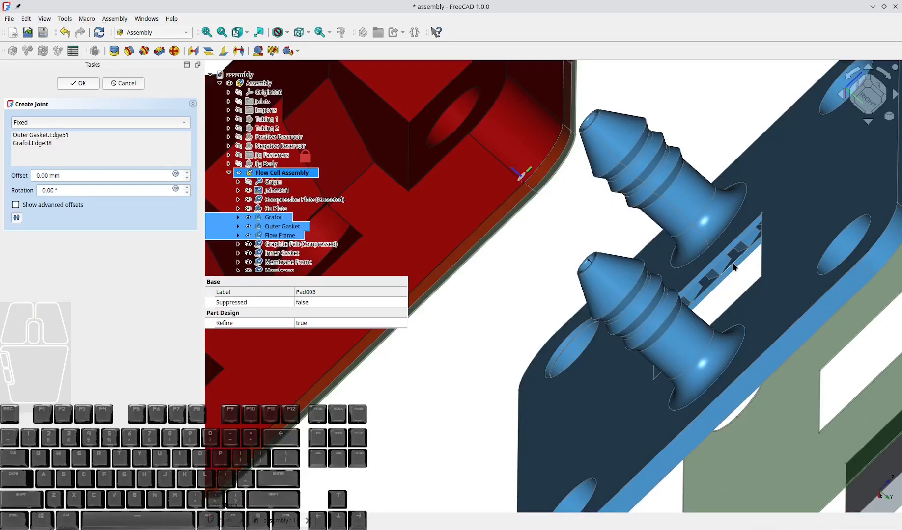
click(740, 346)
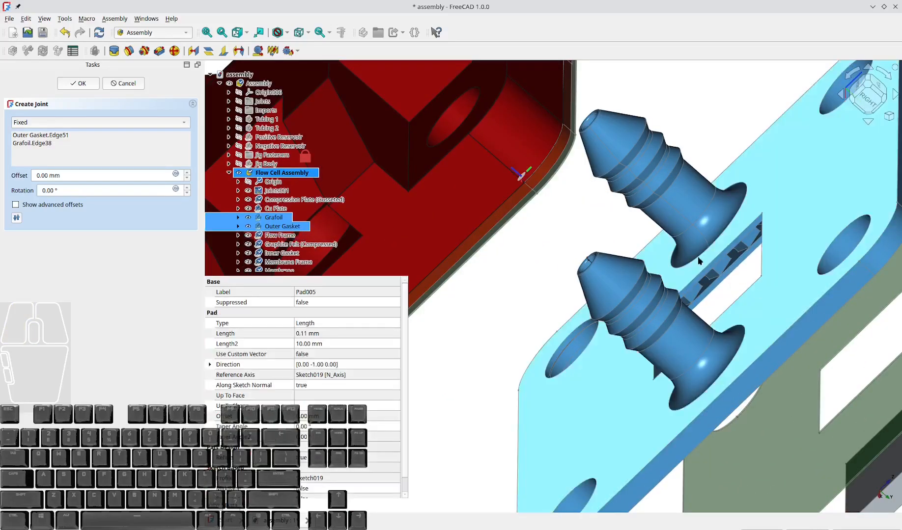
middle_drag(697, 256, 594, 227)
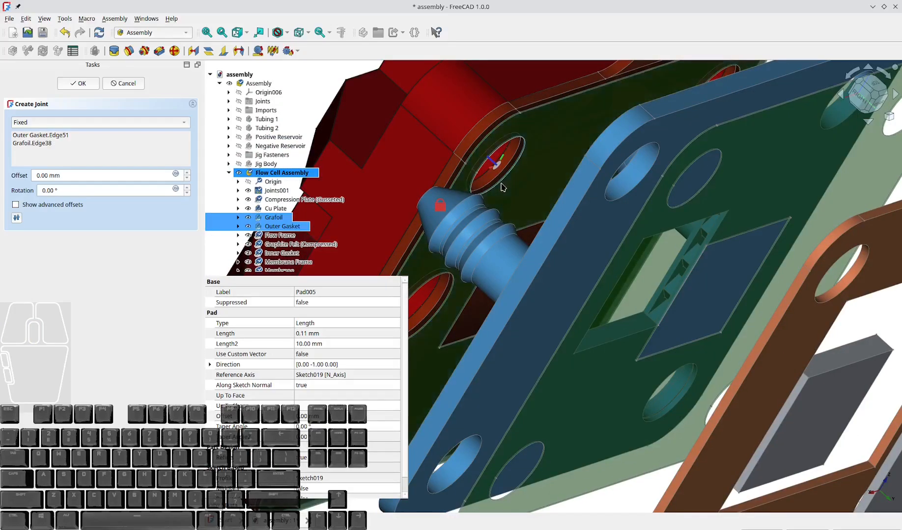
scroll(502, 194, up, 4)
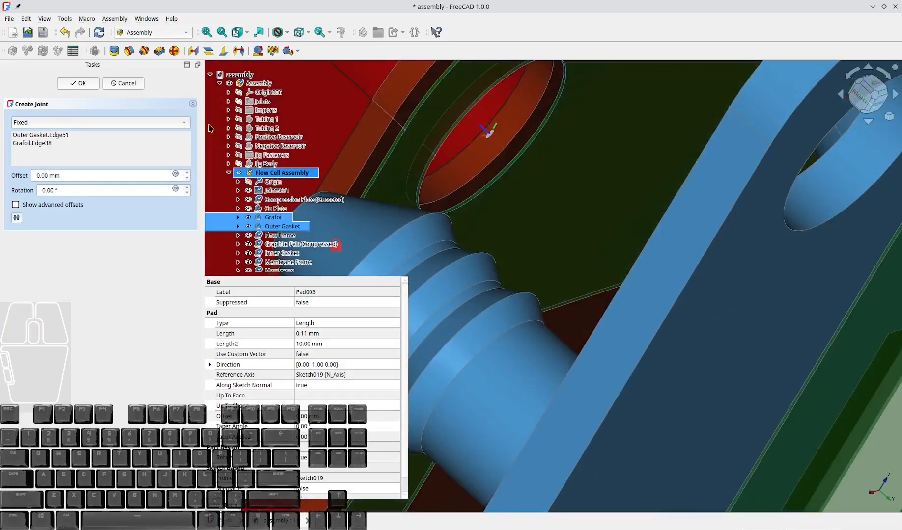
click(78, 83)
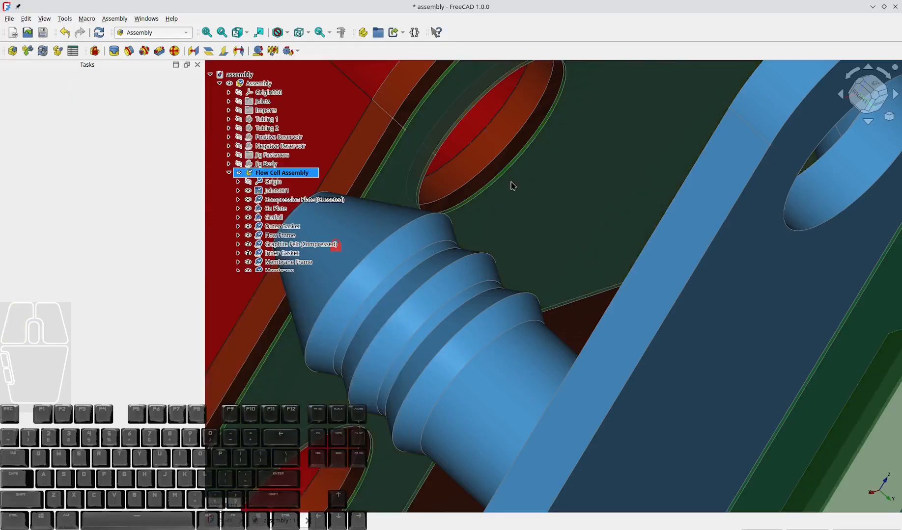
Step: Create a Fixed joint between matching corner bolt-hole edges of the Outer Gasket and the Flow Frame, with zero offset and rotation
click(462, 164)
scroll(462, 163, down, 10)
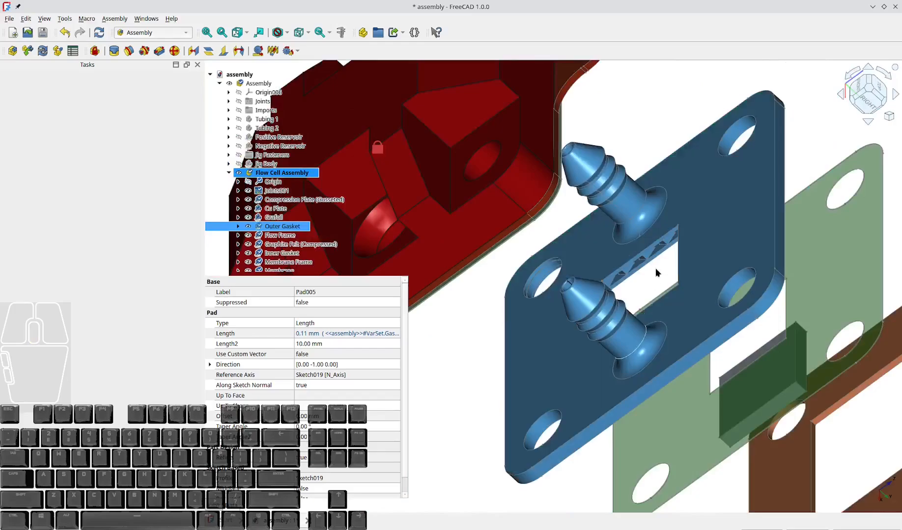
middle_drag(656, 268, 790, 363)
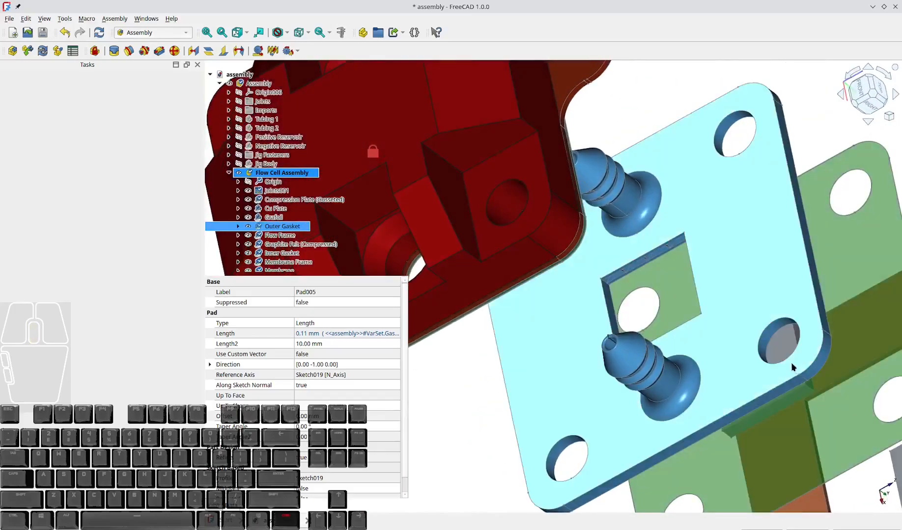
ctrl+click(787, 361)
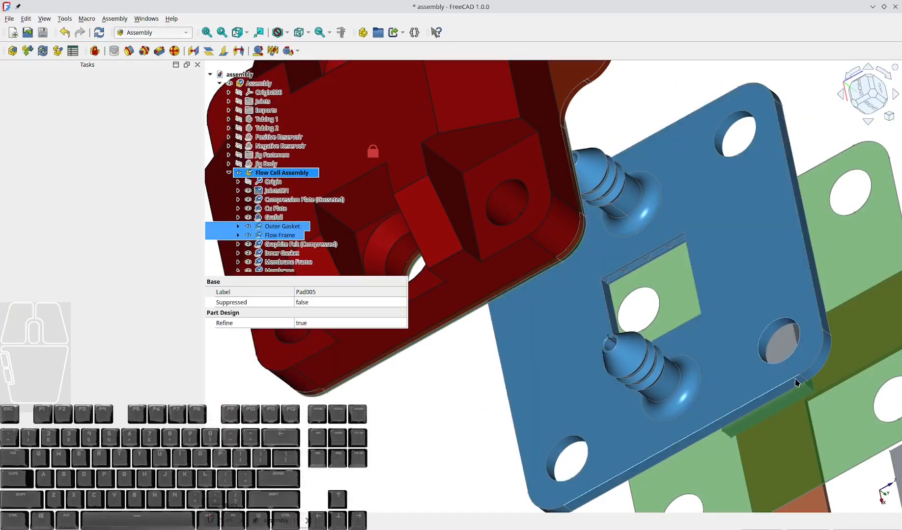
key(f)
middle_drag(654, 370, 593, 227)
scroll(561, 284, down, 4)
scroll(561, 283, up, 4)
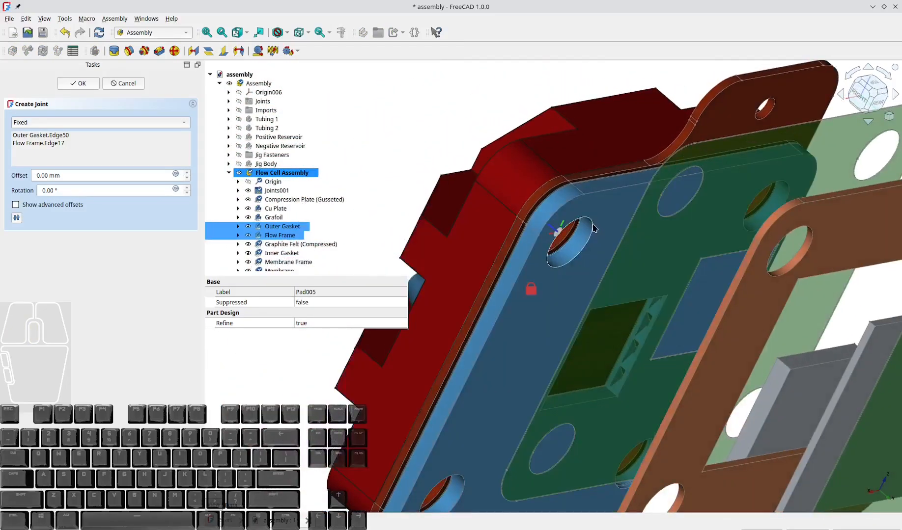
click(78, 83)
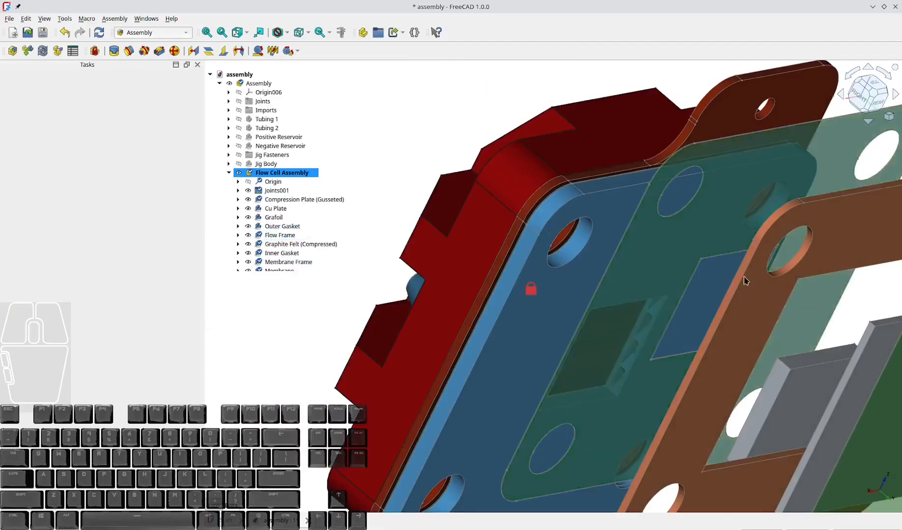
click(536, 313)
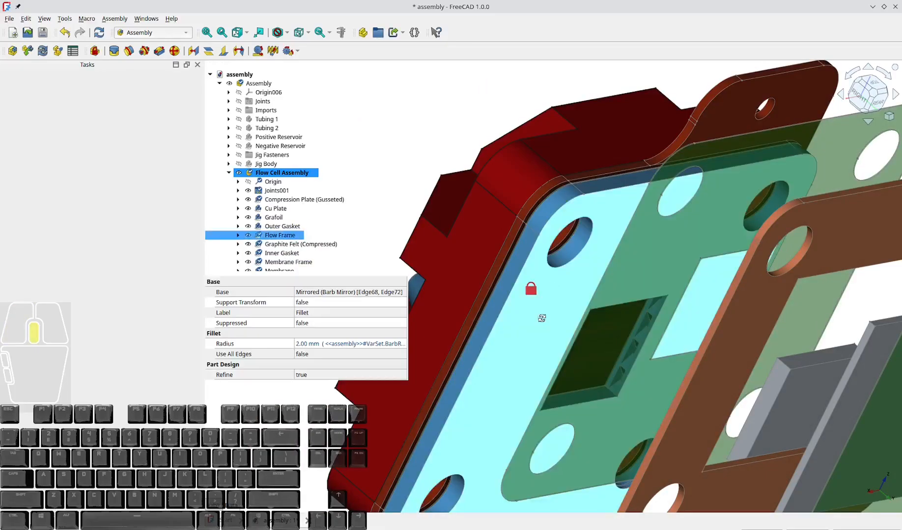
middle_drag(541, 319, 755, 350)
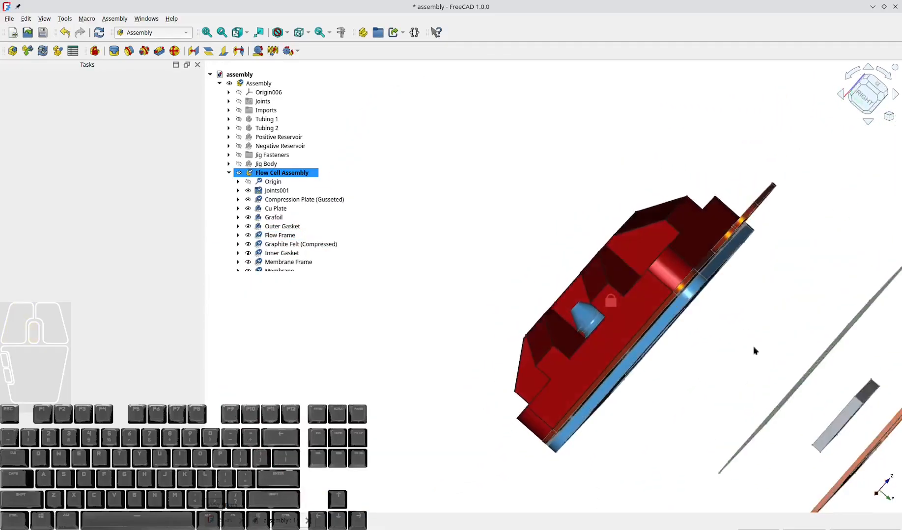
click(839, 412)
middle_drag(778, 404, 576, 306)
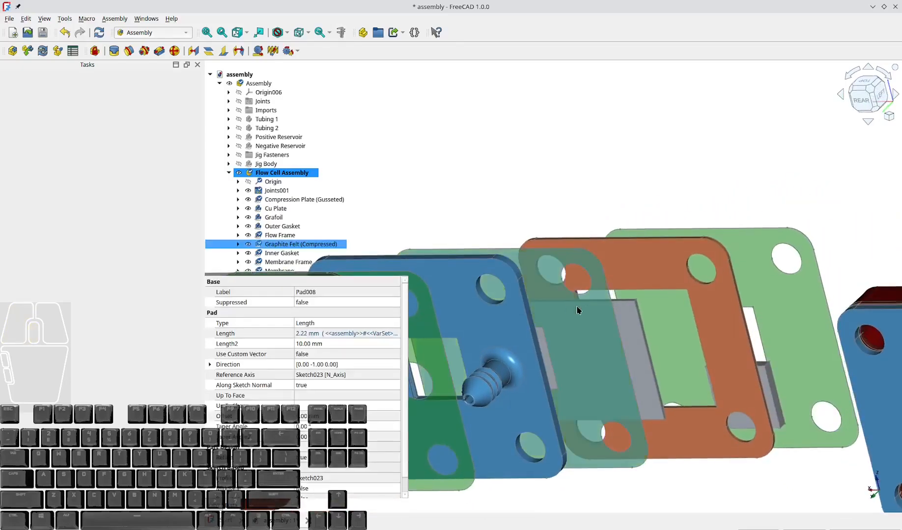
scroll(840, 377, down, 5)
scroll(813, 372, up, 10)
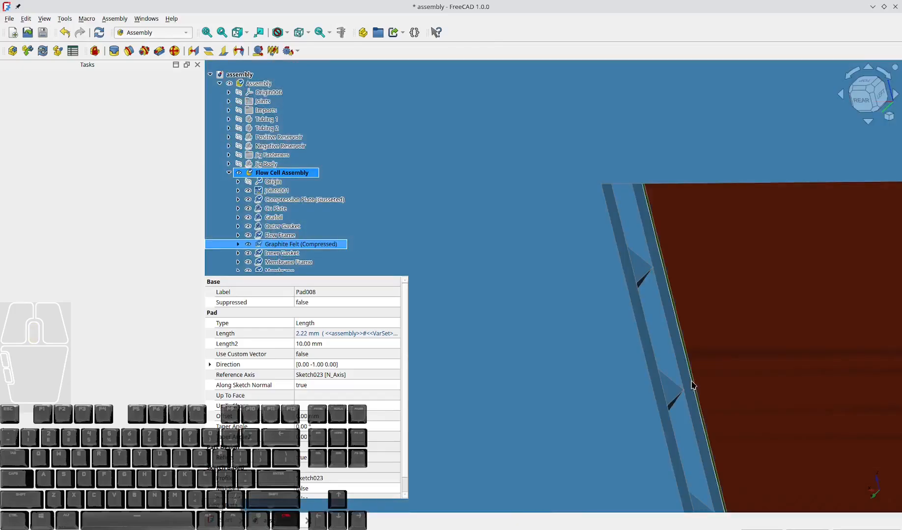
ctrl+click(692, 386)
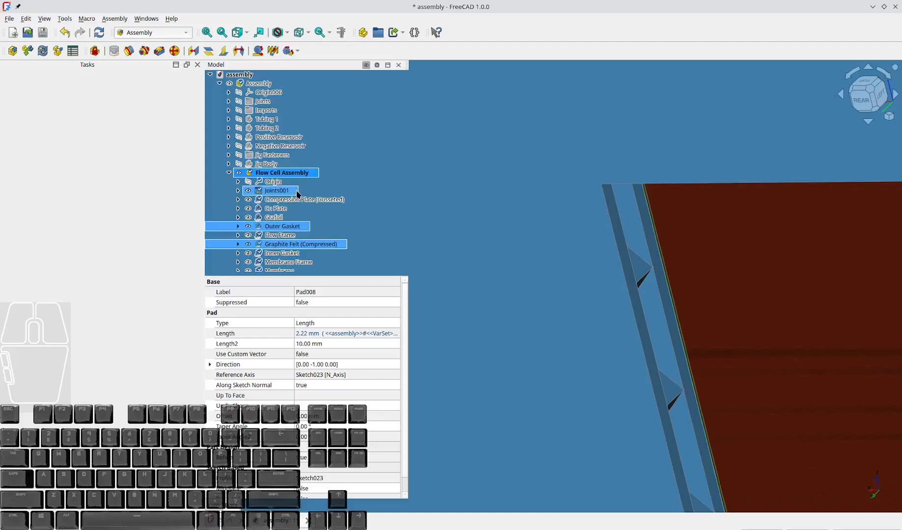
key(f)
middle_drag(532, 305, 493, 298)
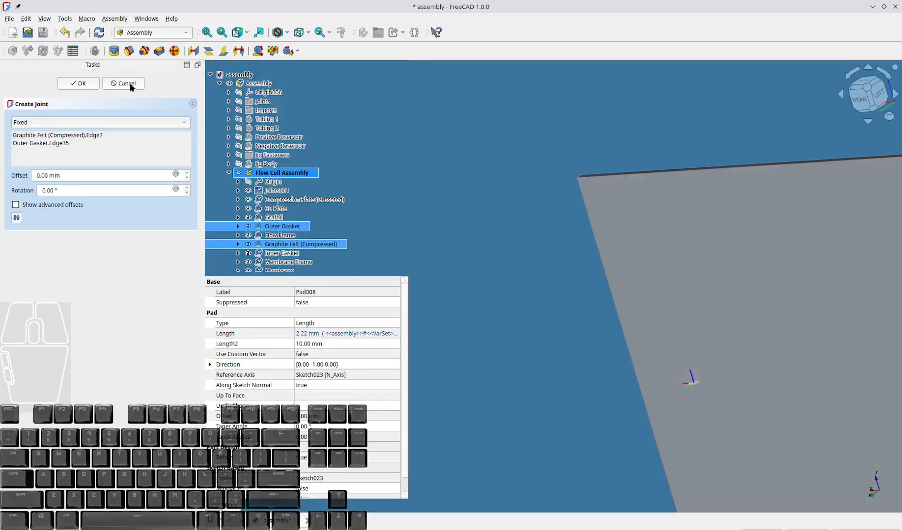
click(123, 83)
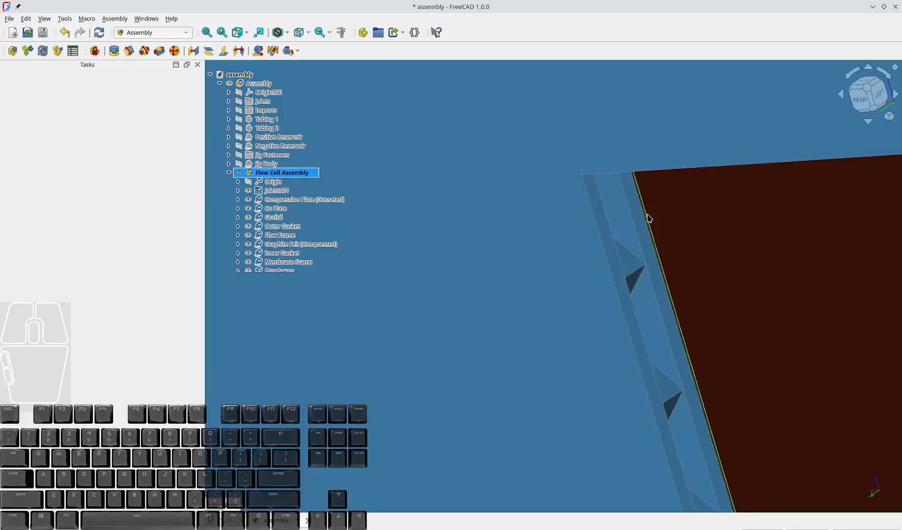
Step: Create a Fixed joint between the Outer Gasket's rectangular cutout edge and the matching Graphite Felt (Compressed) edge, with zero offset and rotation
click(648, 219)
scroll(653, 219, down, 5)
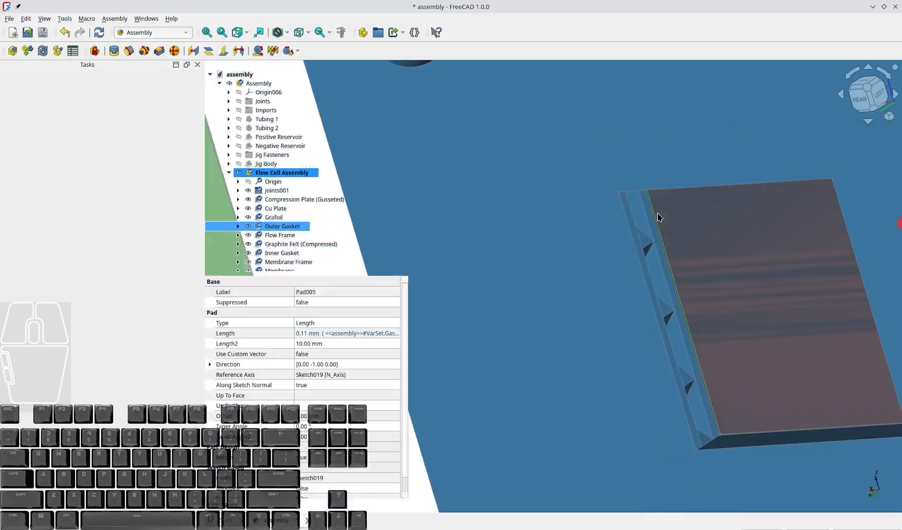
middle_drag(561, 248, 750, 363)
scroll(636, 412, up, 5)
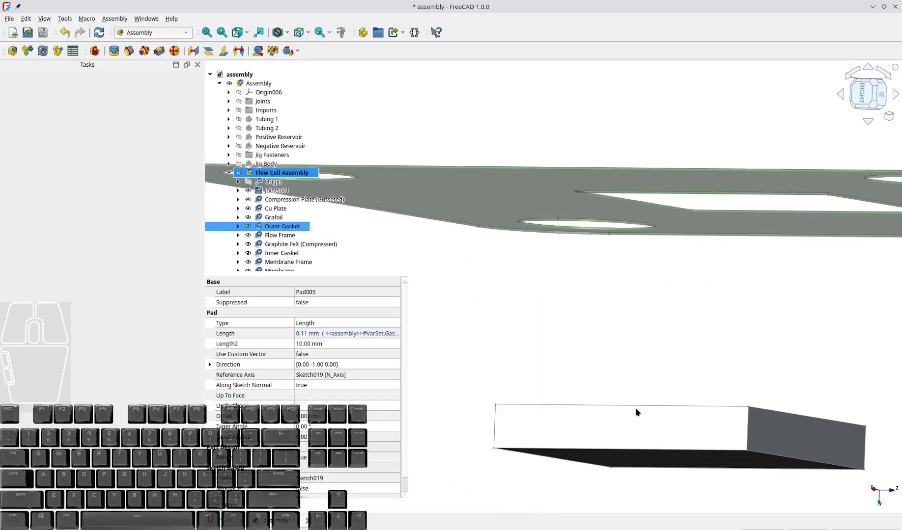
ctrl+click(634, 405)
key(j)
key(f)
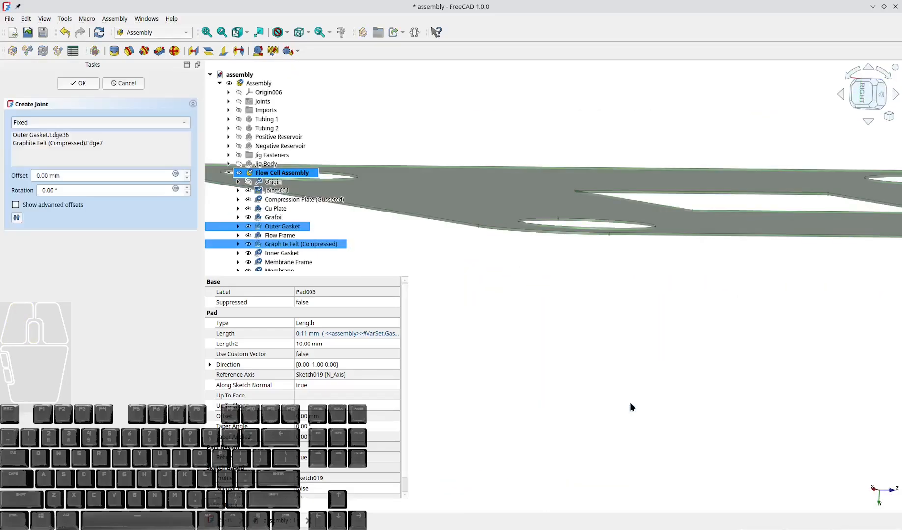
middle_drag(630, 402, 546, 271)
scroll(784, 271, down, 6)
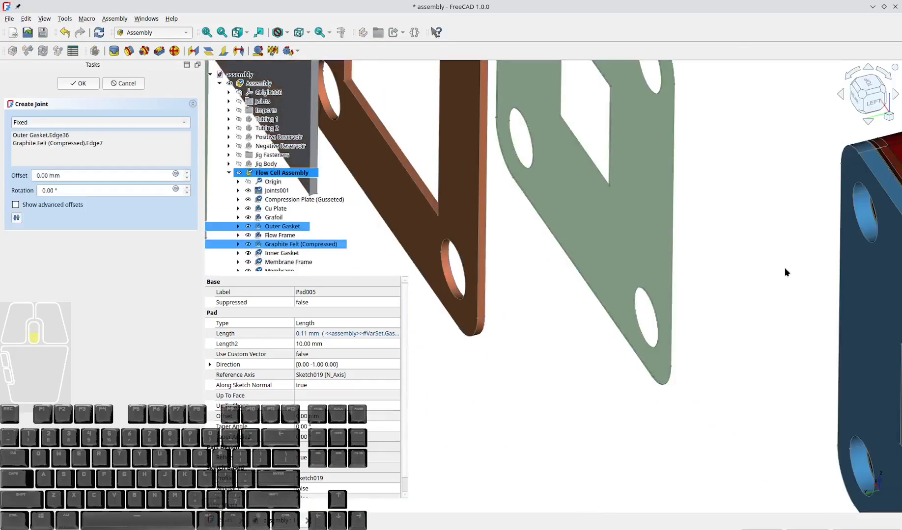
scroll(826, 312, up, 4)
scroll(825, 314, up, 5)
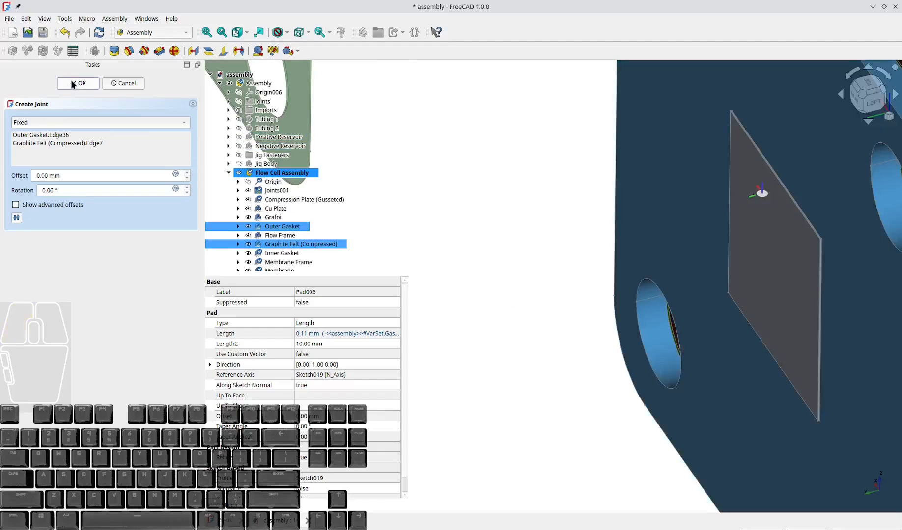
click(71, 83)
Step: Create a Fixed joint between matching corner bolt-hole edges of the Flow Frame and the Inner Gasket
key(0)
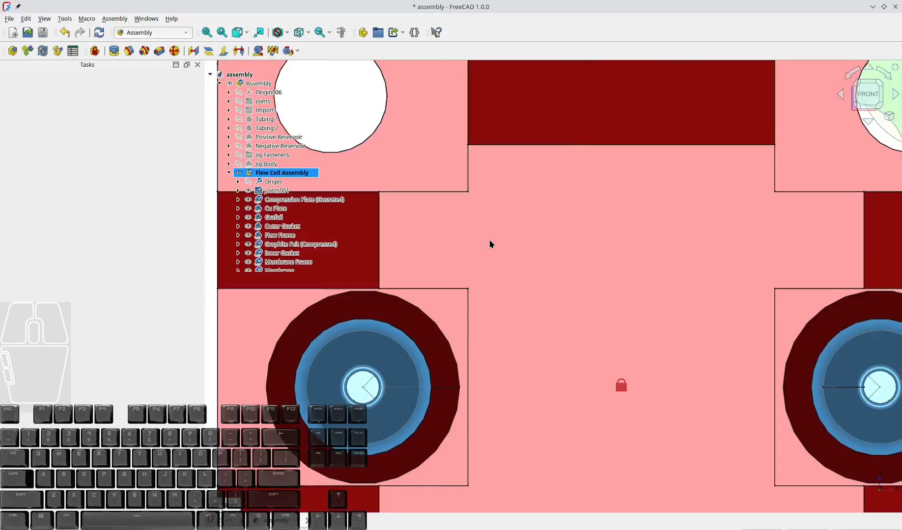
key(3)
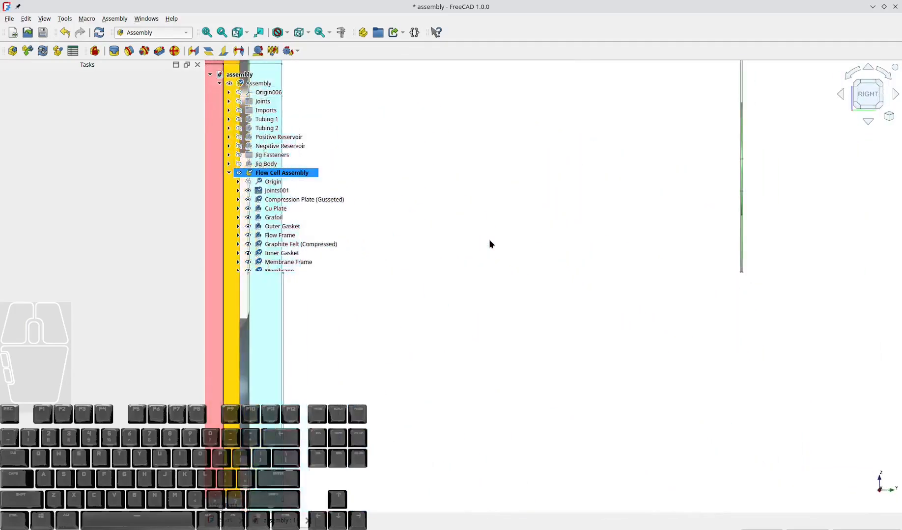
key(v)
key(f)
scroll(399, 326, up, 5)
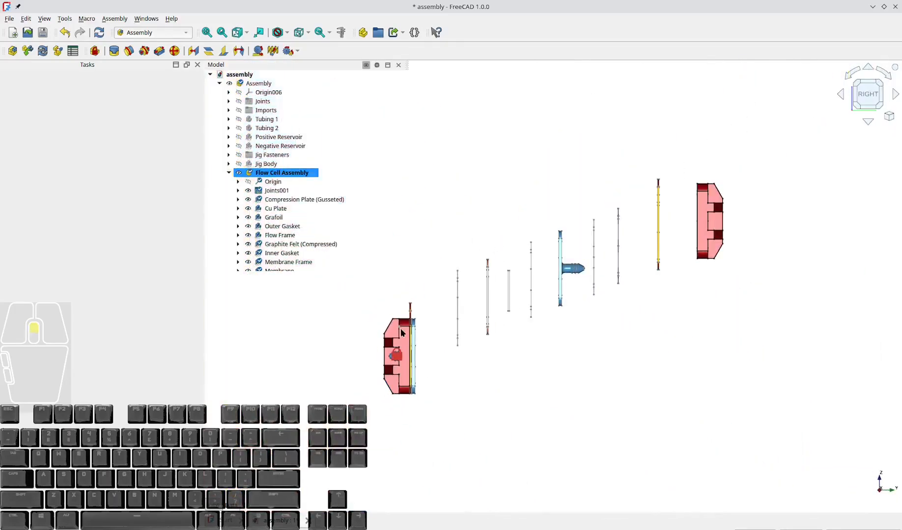
middle_drag(465, 345, 436, 356)
scroll(481, 312, up, 5)
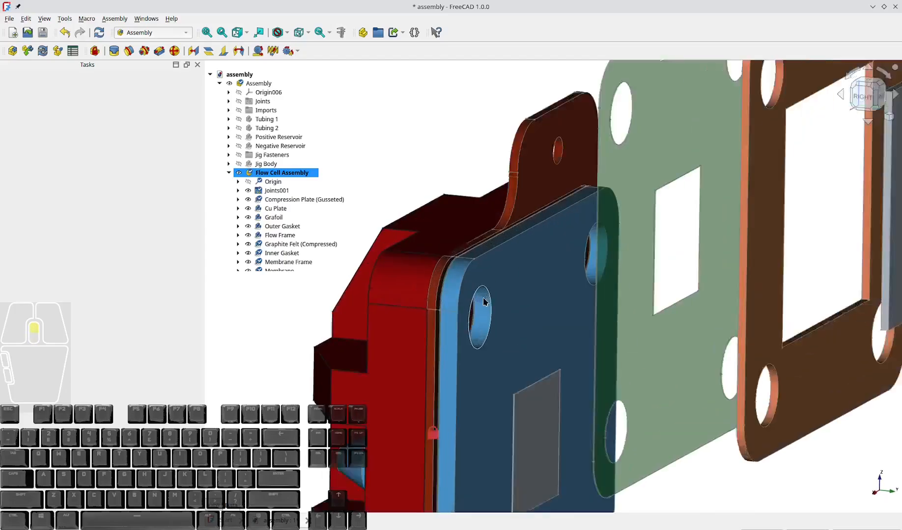
click(493, 329)
scroll(579, 331, down, 5)
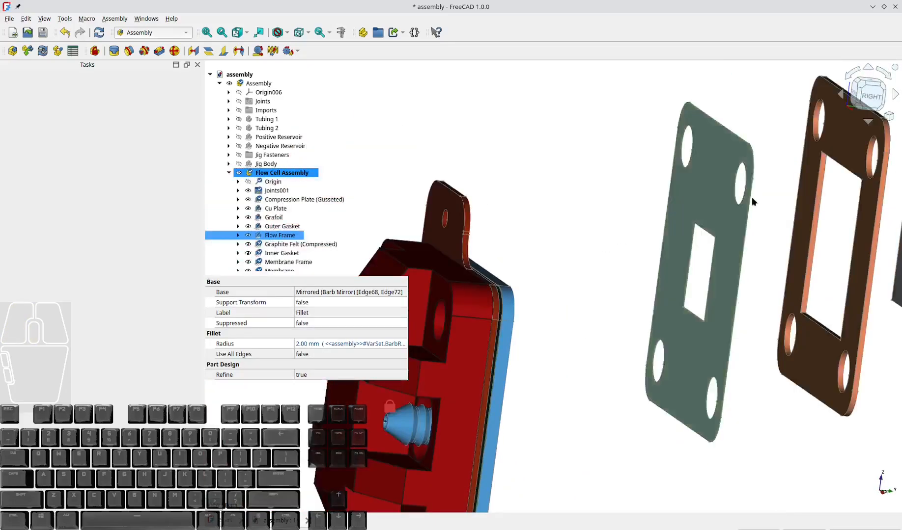
ctrl+click(736, 184)
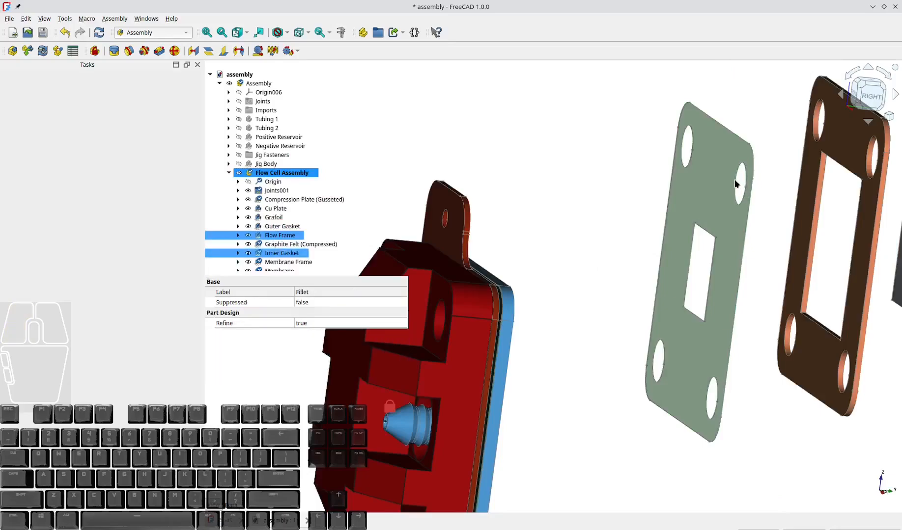
key(f)
key(Return)
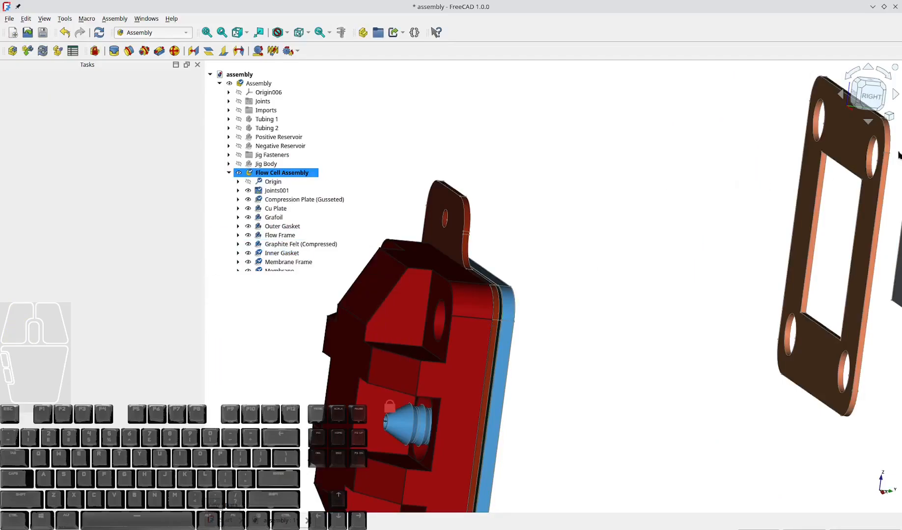
Step: Create a Fixed joint between matching corner bolt-hole edges of the Membrane Frame and the Inner Gasket, with zero offset and rotation
click(875, 176)
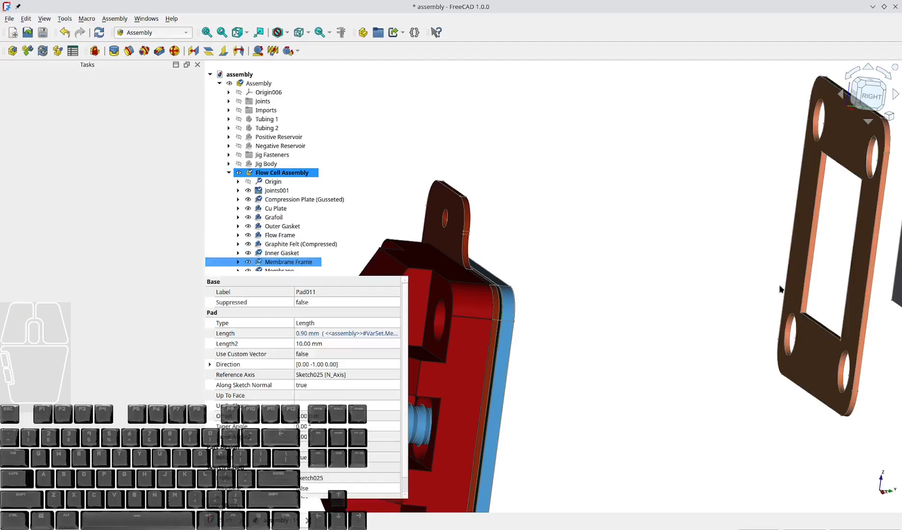
middle_drag(876, 177, 588, 329)
scroll(588, 328, up, 8)
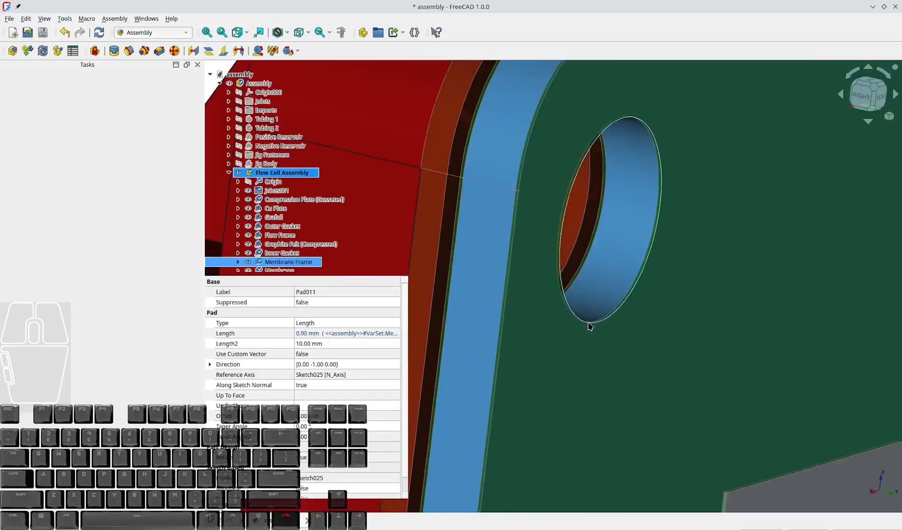
ctrl+click(659, 334)
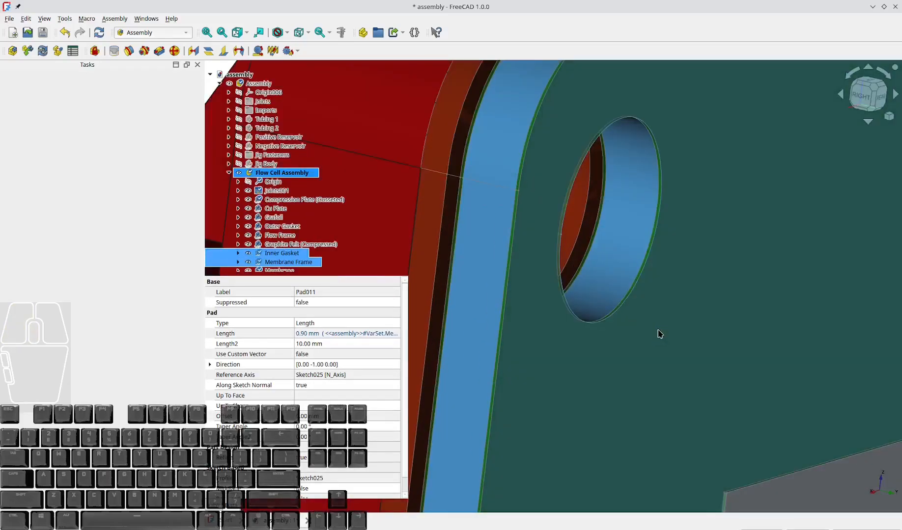
key(f)
scroll(660, 329, down, 10)
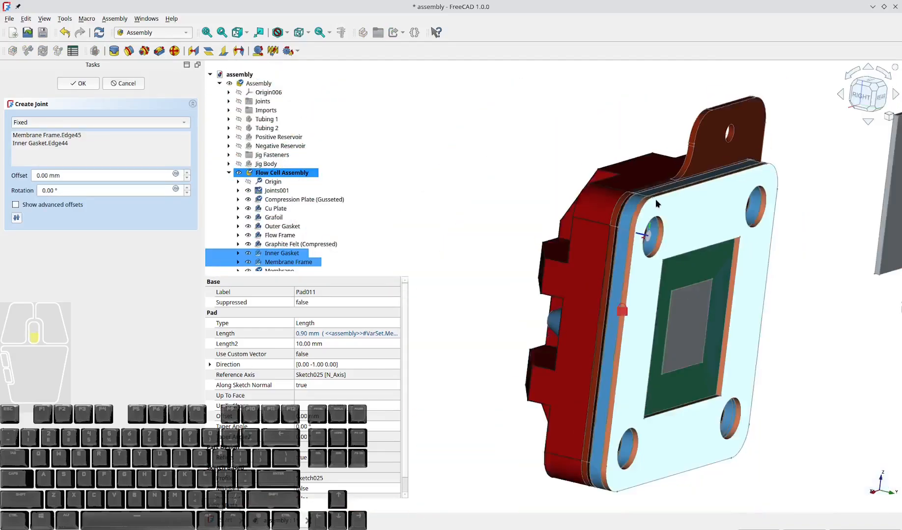
click(78, 85)
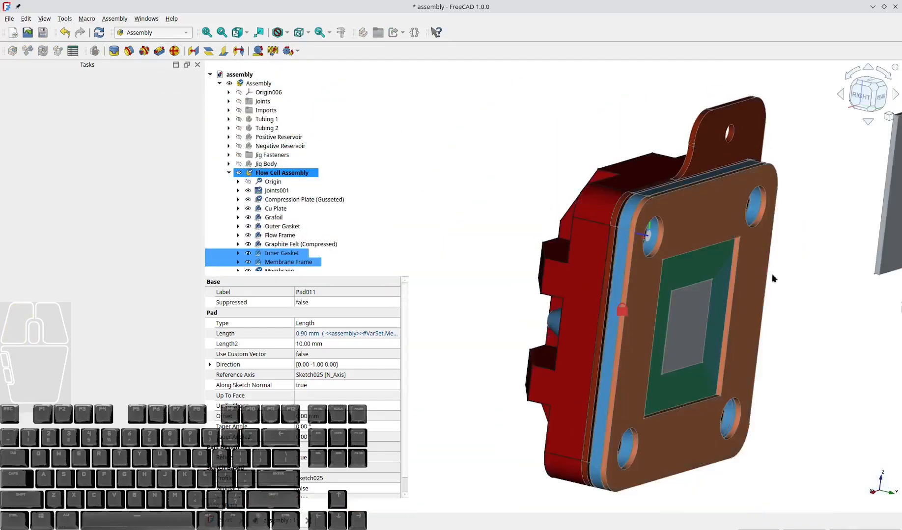
Step: Create a Fixed joint between the Membrane Frame's rectangular opening edge and the matching long edge of the Membrane, with zero offset and rotation
click(728, 297)
drag(728, 297, 728, 301)
scroll(790, 285, down, 3)
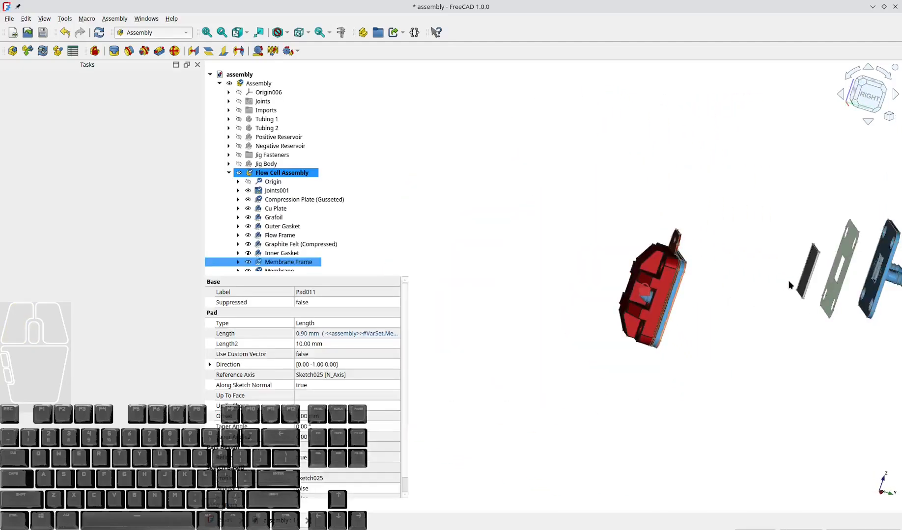
scroll(825, 255, up, 6)
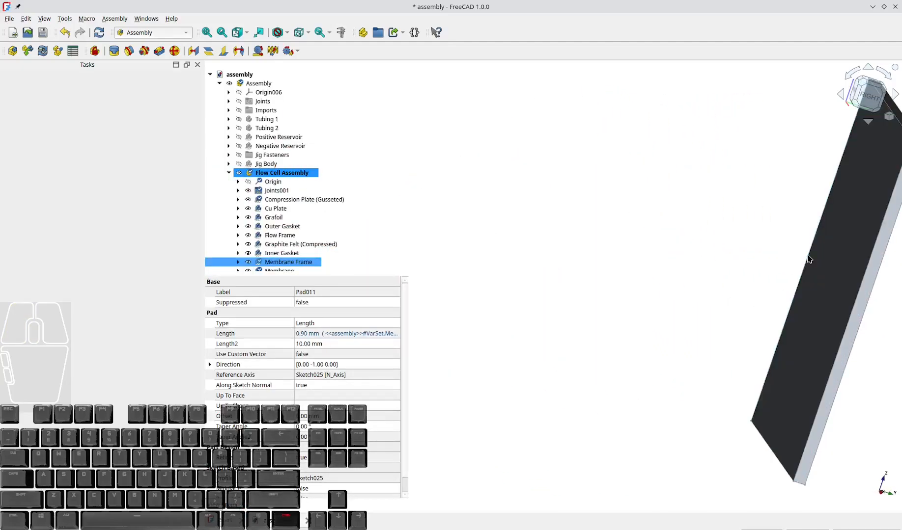
key(f)
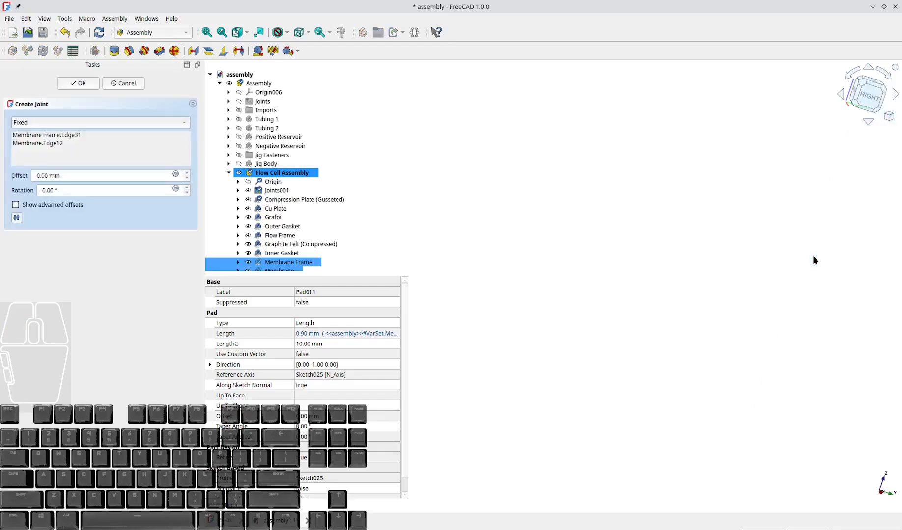
middle_drag(635, 372, 436, 286)
key(Return)
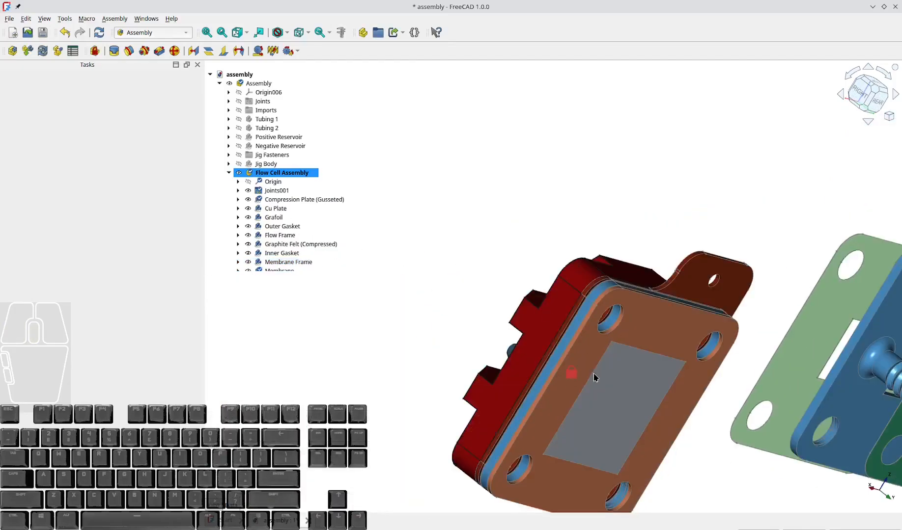
Step: Create a Fixed joint between matching corner bolt-hole edges of the Membrane Frame and the second Inner Gasket, with zero offset and rotation
click(618, 330)
middle_drag(547, 197, 777, 471)
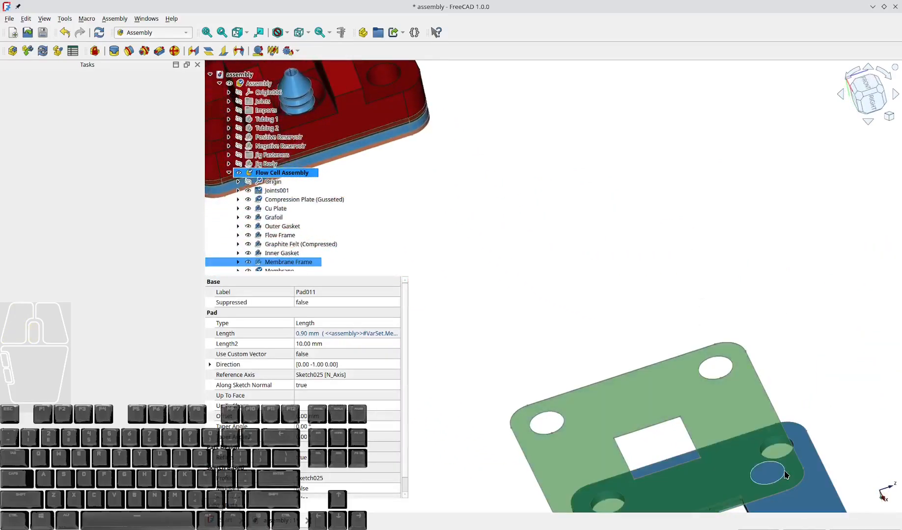
scroll(785, 475, up, 4)
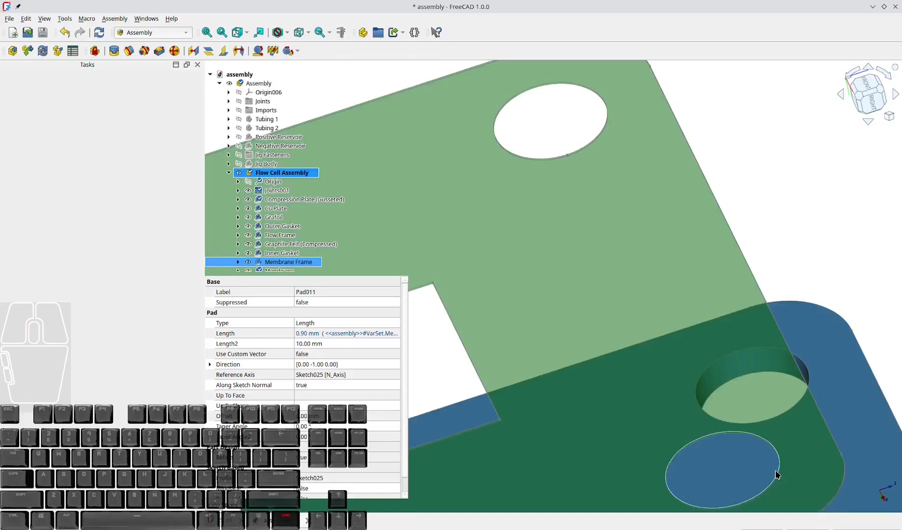
click(776, 474)
key(f)
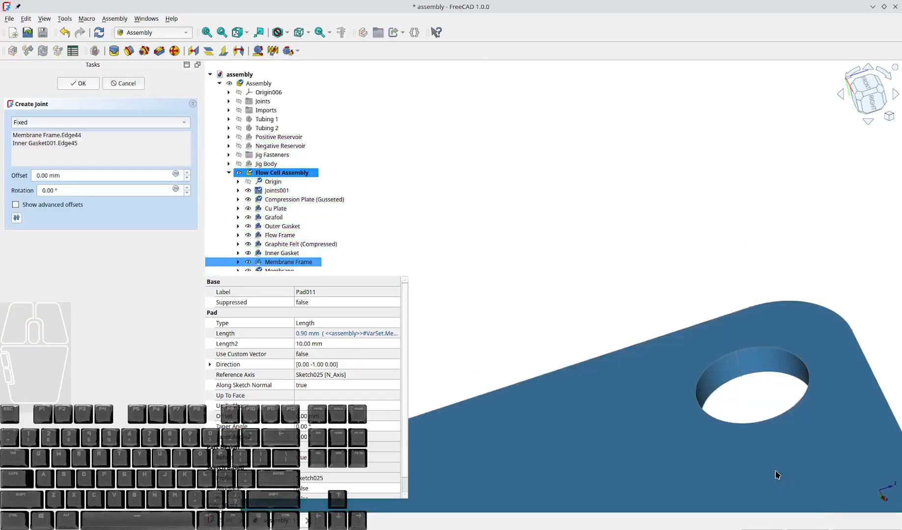
shift+middle_drag(745, 330, 717, 339)
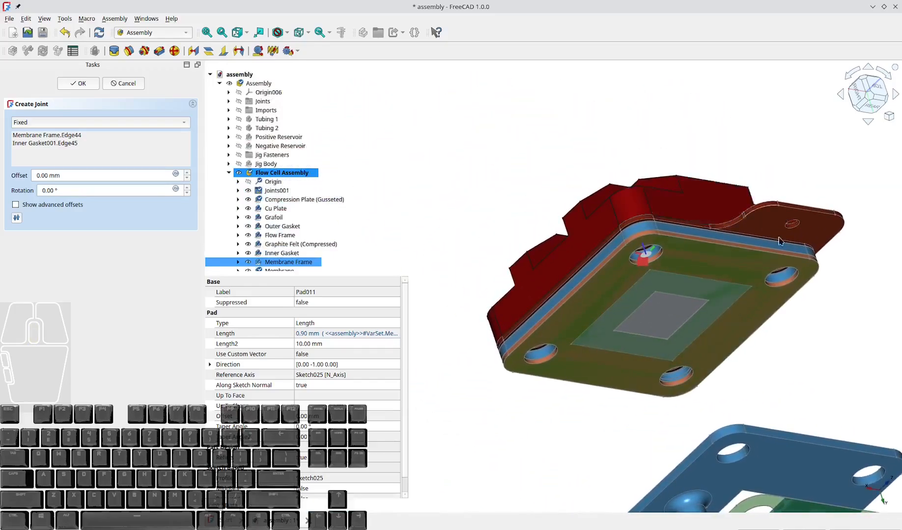
middle_drag(780, 241, 677, 200)
scroll(676, 200, up, 5)
key(Return)
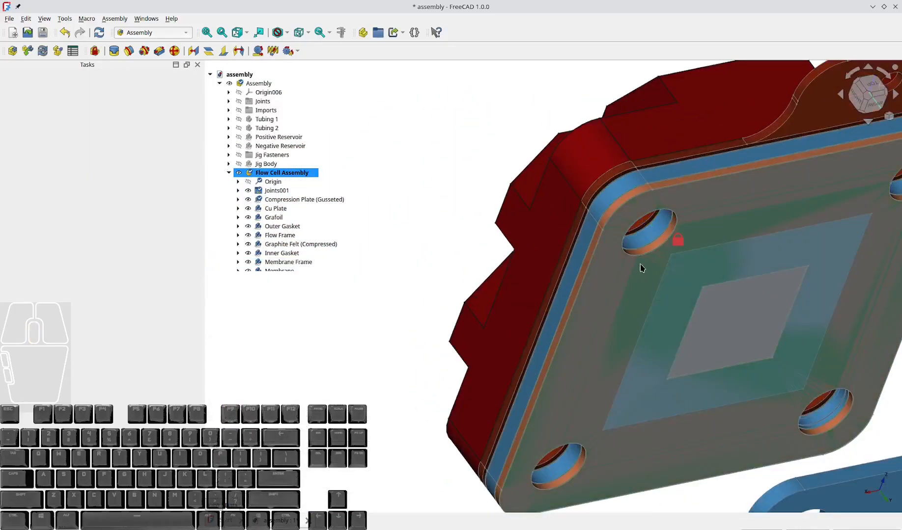
Step: Create a Fixed joint between corner bolt-hole edges of the second Inner Gasket and the second Flow Frame, with 180° rotation
scroll(643, 267, up, 8)
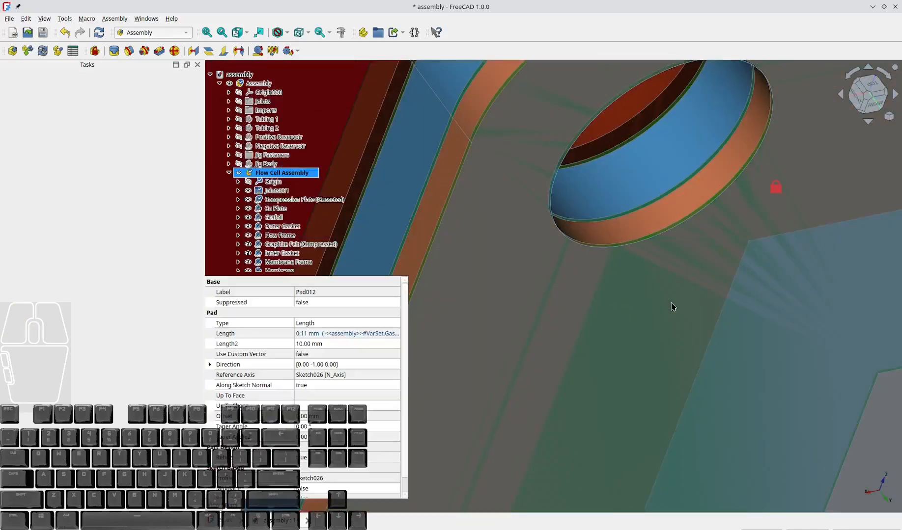
scroll(673, 307, down, 10)
middle_drag(539, 338, 762, 446)
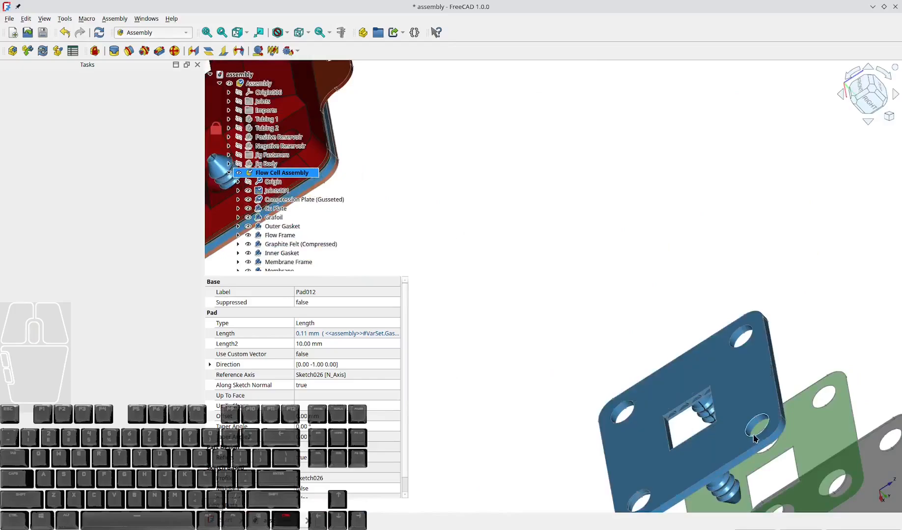
key(f)
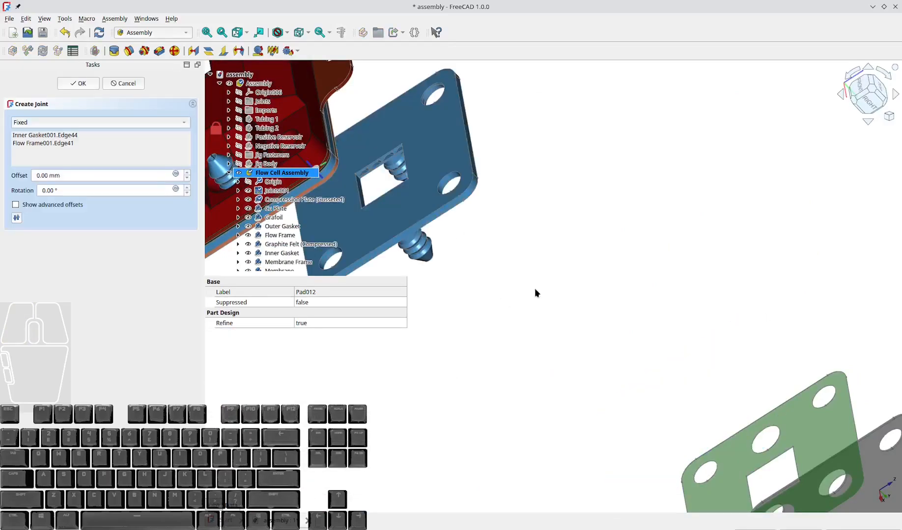
middle_drag(535, 290, 501, 308)
scroll(502, 308, up, 5)
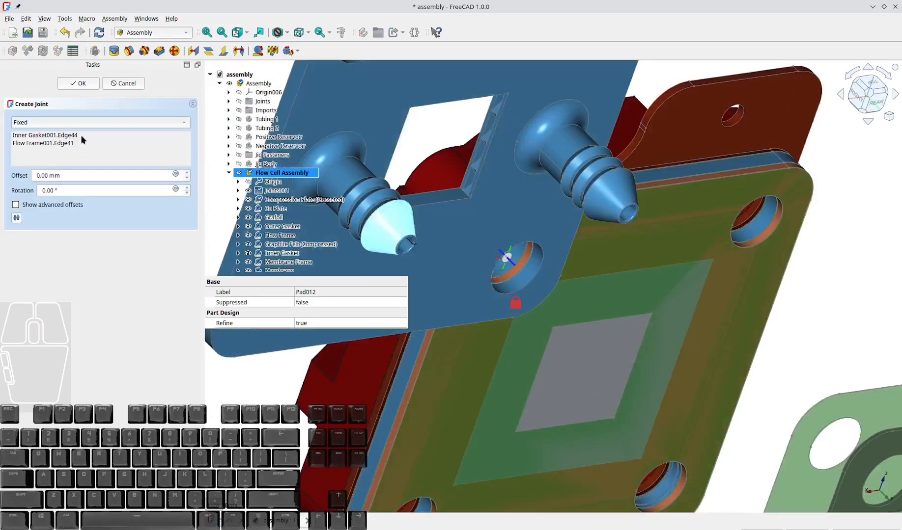
click(54, 191)
text(180)
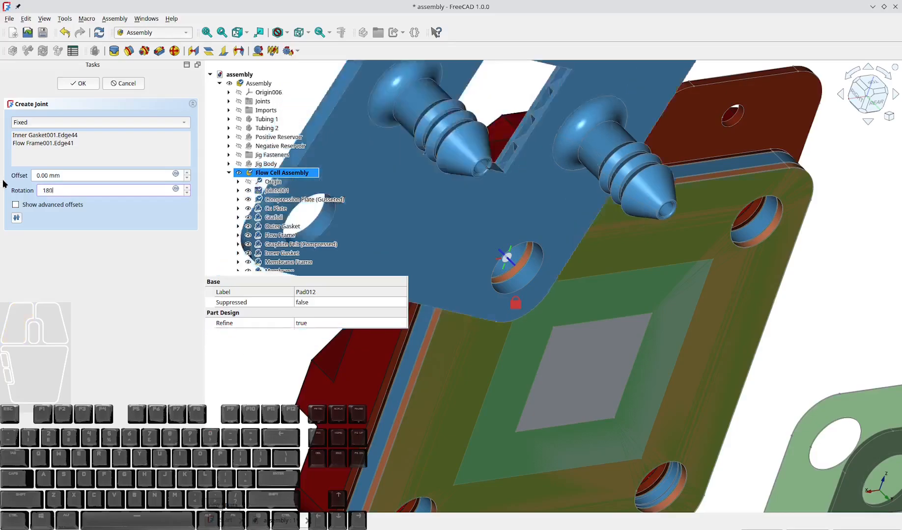
click(60, 81)
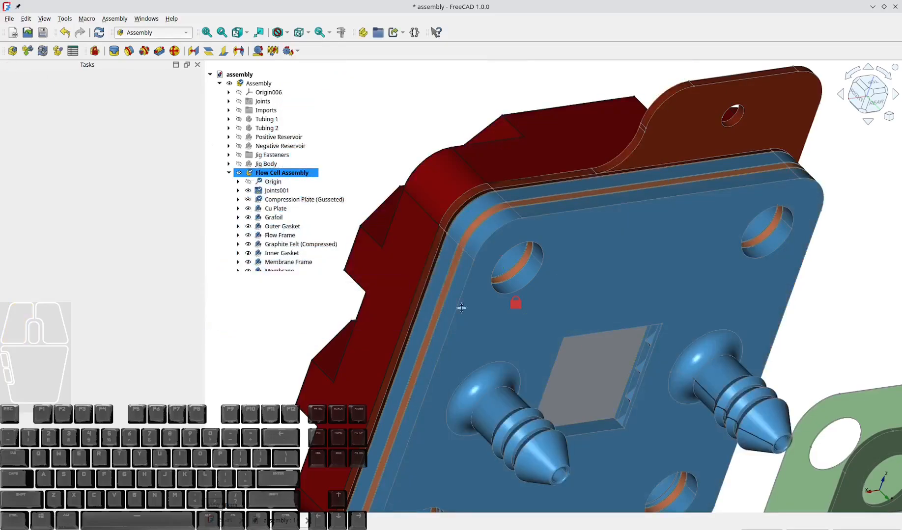
Step: Start a Fixed joint between corner bolt-hole edges of the second Flow Frame's outer face and the second Outer Gasket
scroll(535, 420, down, 6)
middle_drag(535, 420, 486, 298)
scroll(763, 300, up, 5)
scroll(485, 299, down, 7)
scroll(471, 334, up, 6)
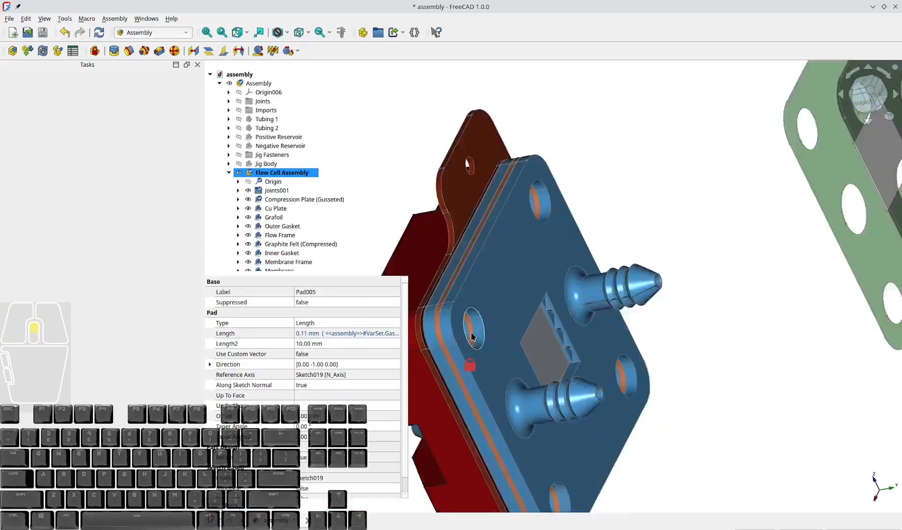
scroll(471, 336, up, 2)
key(j)
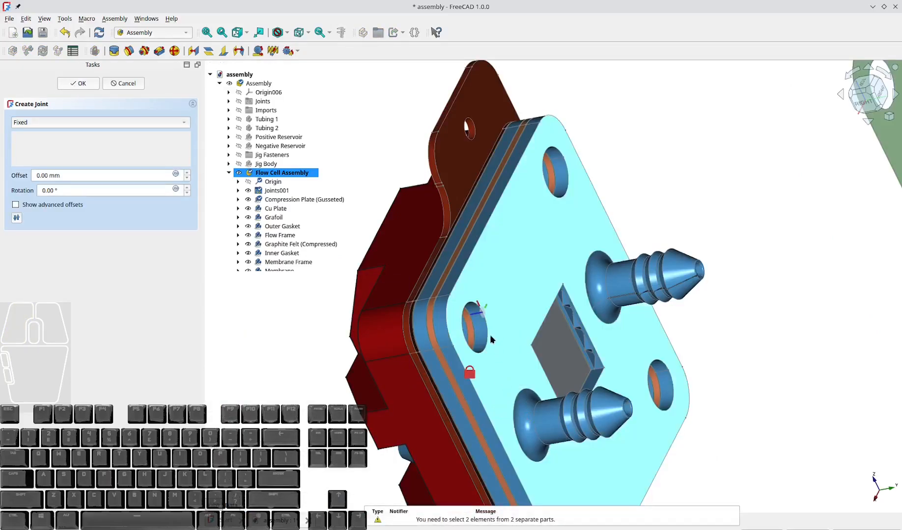
click(484, 329)
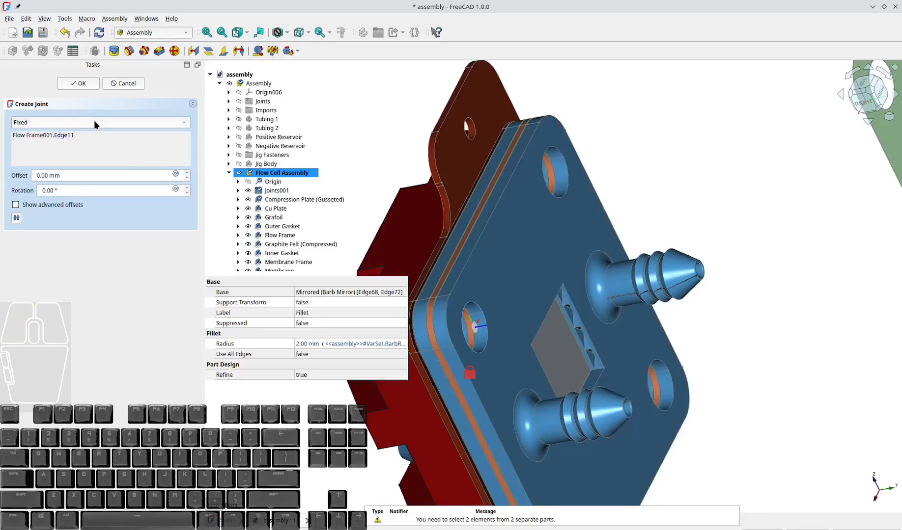
middle_drag(747, 249, 827, 202)
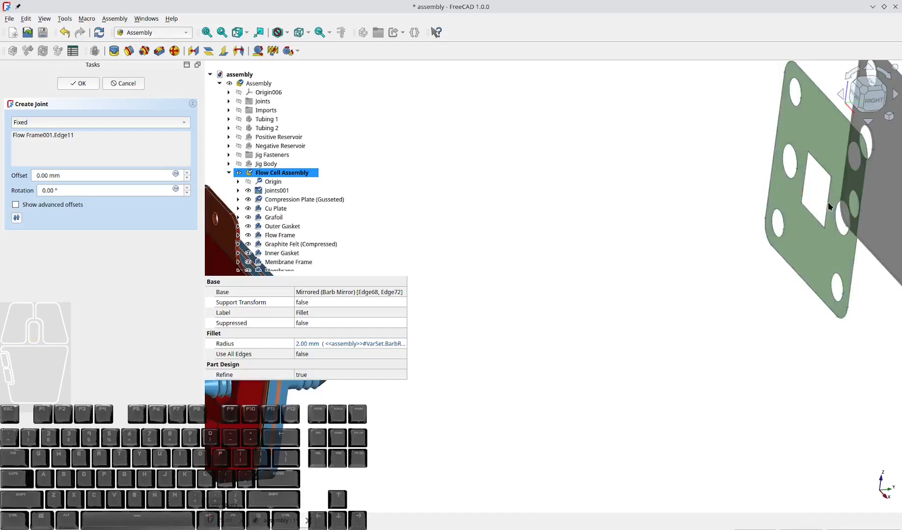
click(849, 161)
scroll(650, 326, down, 3)
middle_drag(650, 324, 461, 320)
scroll(644, 306, up, 3)
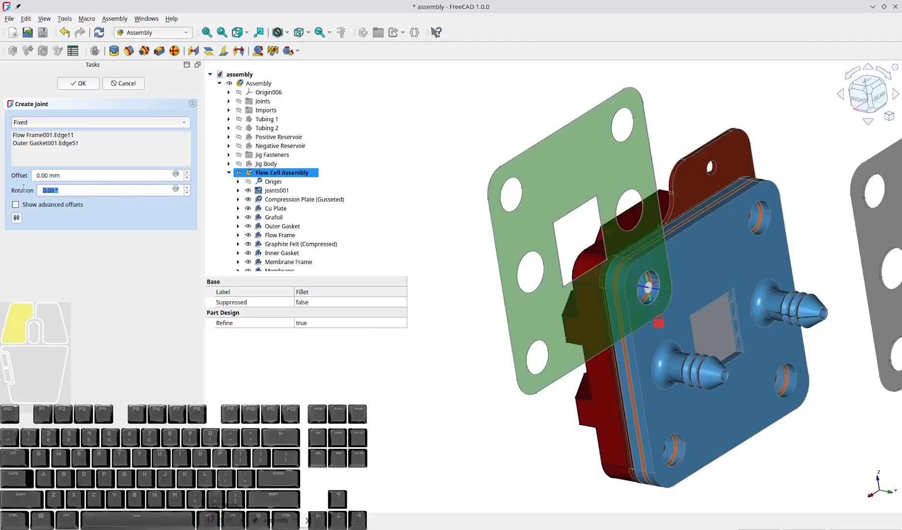
Step: Set the Flow Frame to Outer Gasket joint's rotation to 180° and accept the joint
key(Up)
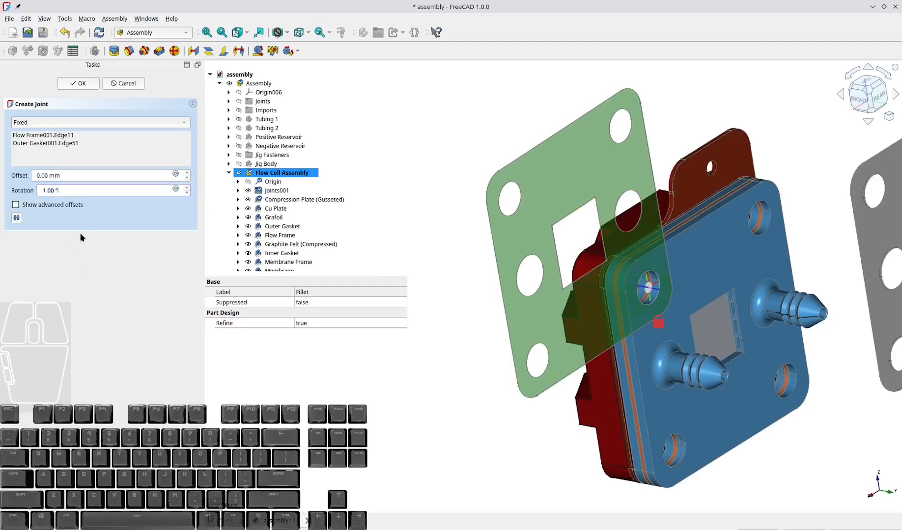
key(Up)
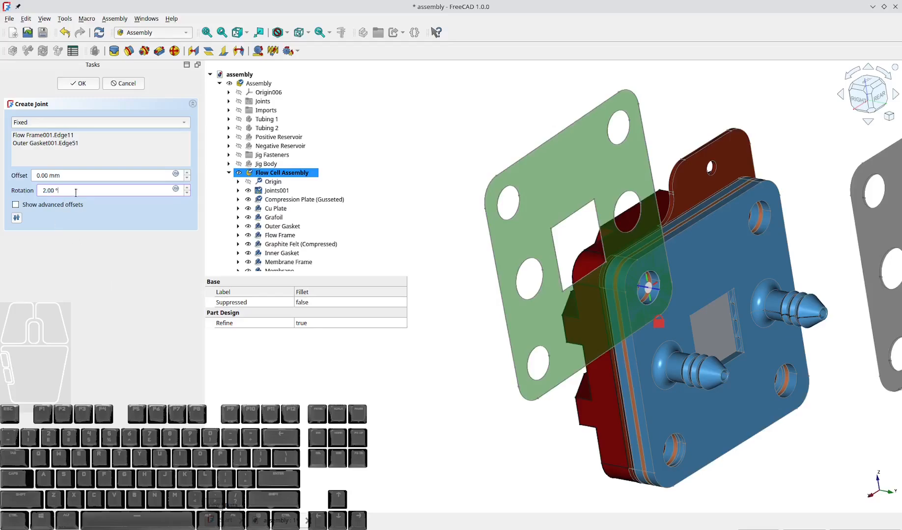
key(Up)
scroll(65, 188, up, 1)
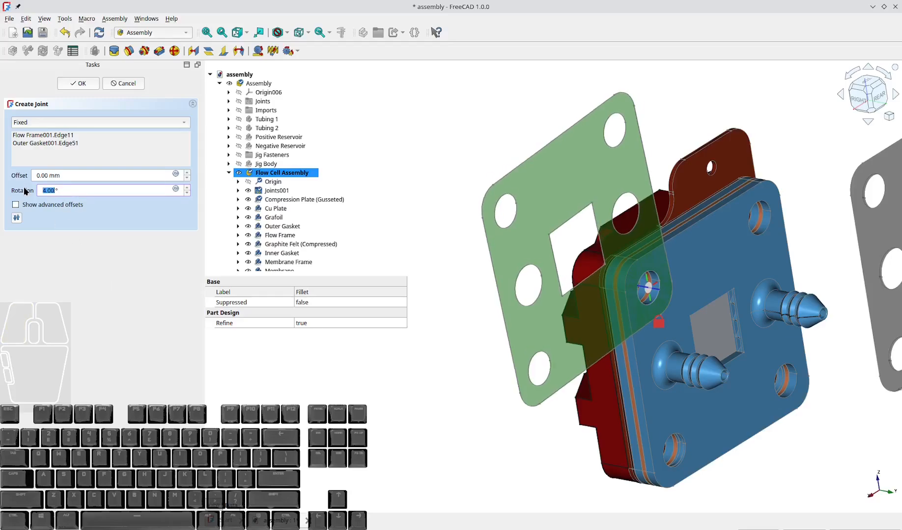
text(180)
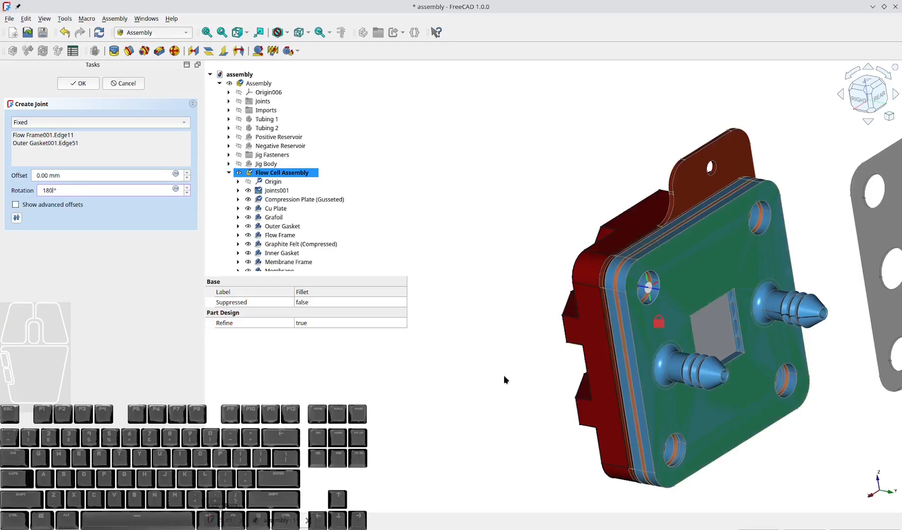
middle_drag(478, 272, 642, 277)
Step: Create a Fixed joint between matching corner bolt-hole edges of the second Outer Gasket and the second Grafoil, with zero offset and rotation
middle_drag(769, 263, 458, 316)
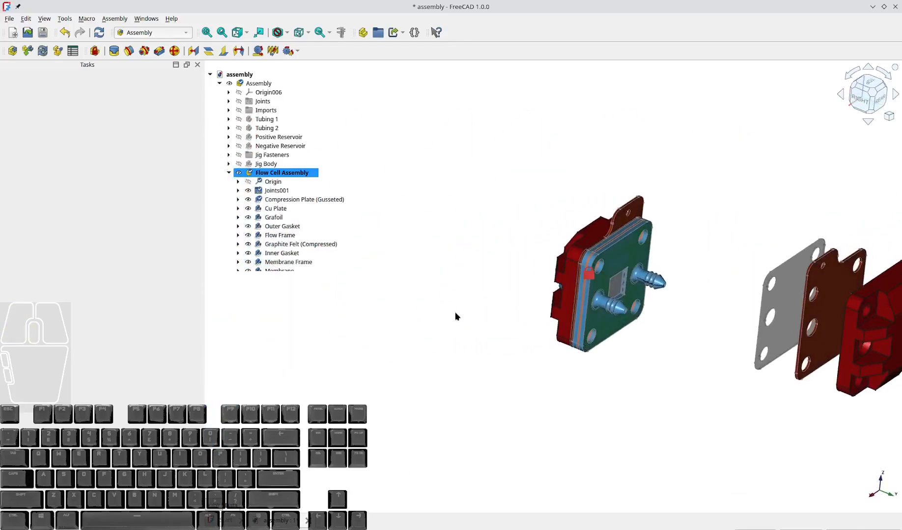
scroll(627, 311, up, 5)
key(j)
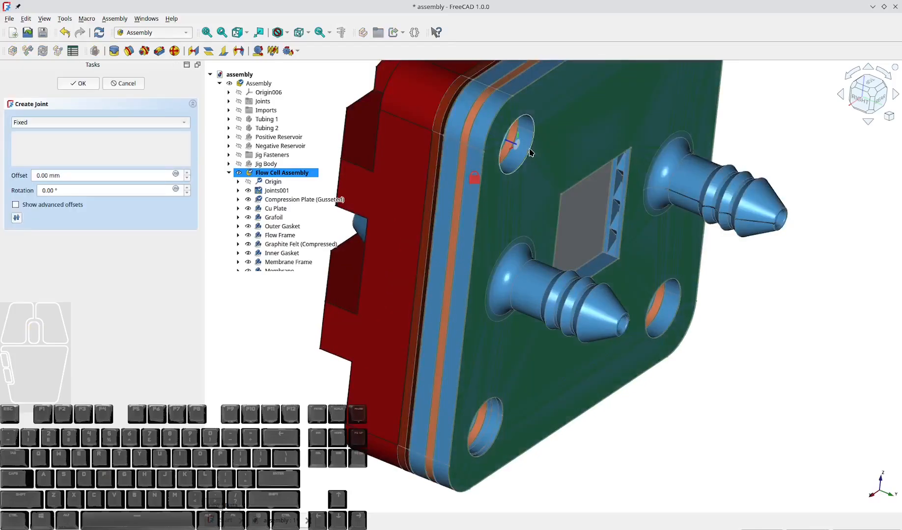
click(529, 152)
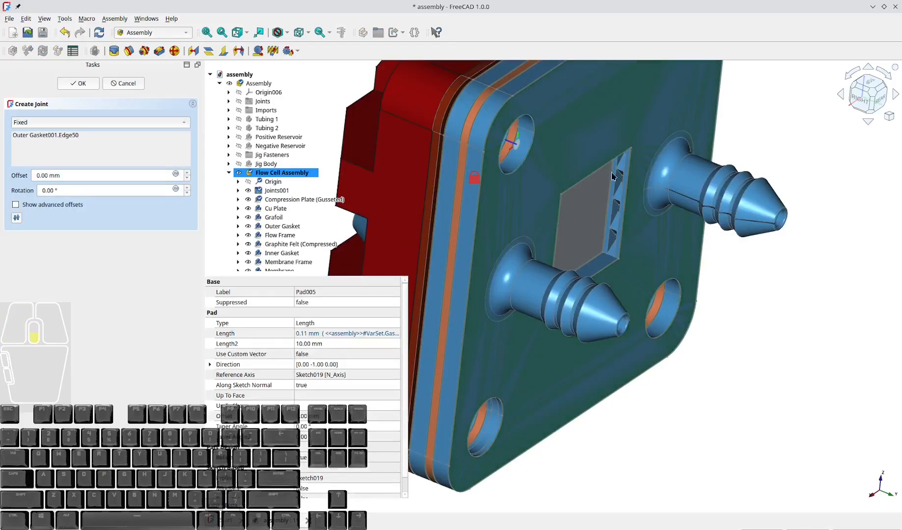
scroll(715, 301, down, 10)
middle_drag(665, 308, 795, 304)
scroll(804, 307, up, 12)
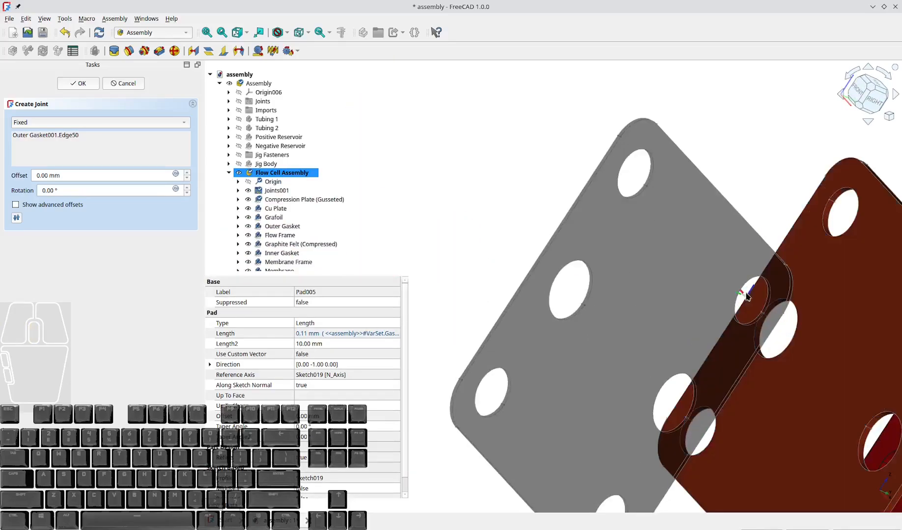
click(738, 289)
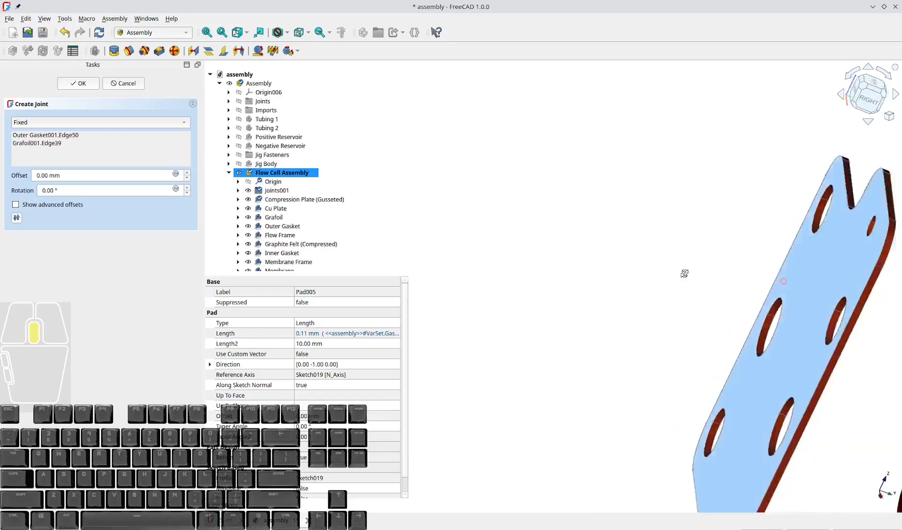
scroll(683, 271, down, 8)
scroll(410, 244, up, 5)
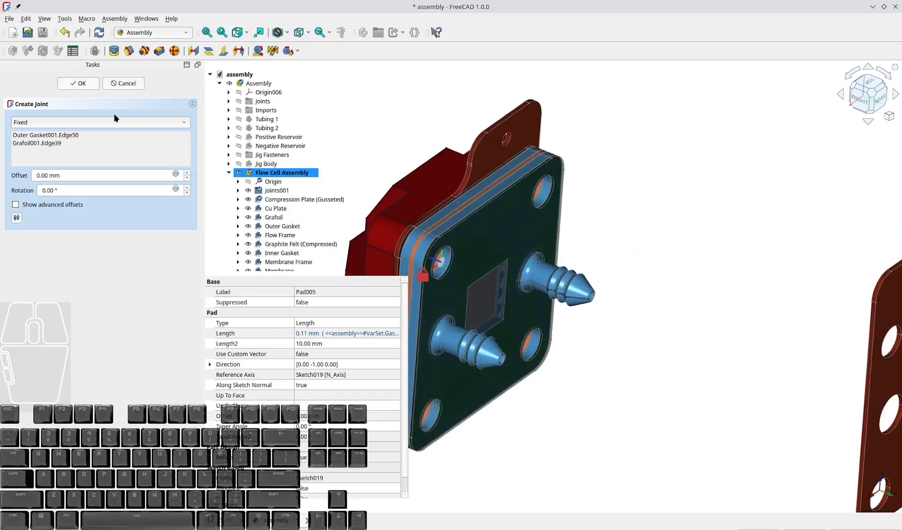
key(Return)
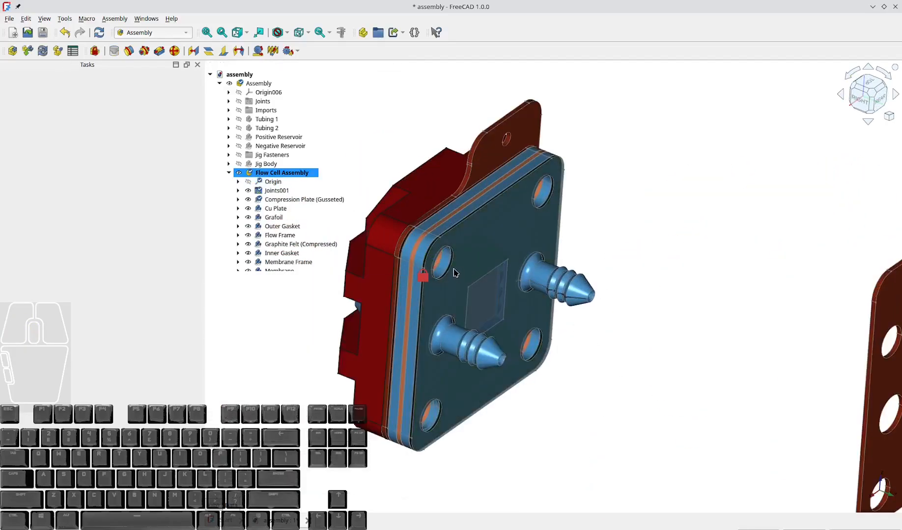
Step: Start a Fixed joint between corner bolt-hole edges of the second Outer Gasket and the second Cu Plate
key(f)
scroll(449, 268, up, 6)
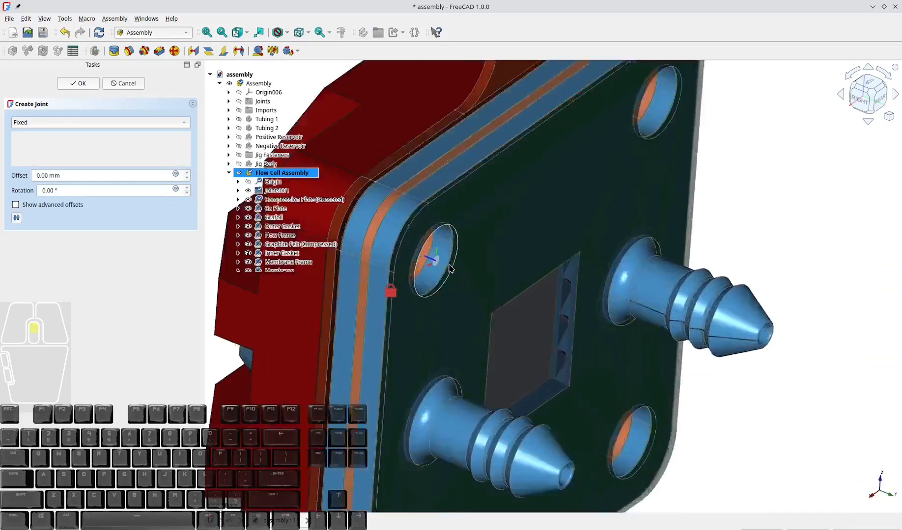
click(449, 268)
scroll(562, 304, down, 3)
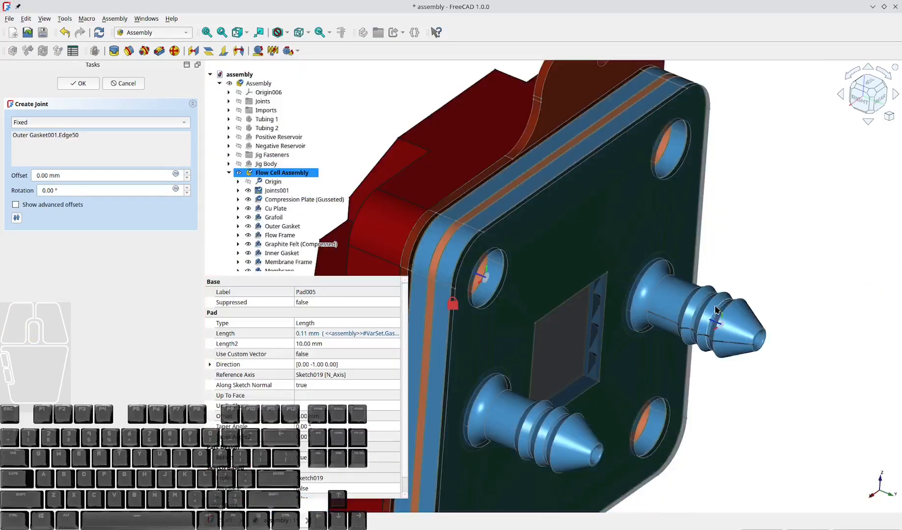
scroll(794, 301, down, 5)
middle_drag(793, 300, 823, 328)
scroll(823, 328, up, 10)
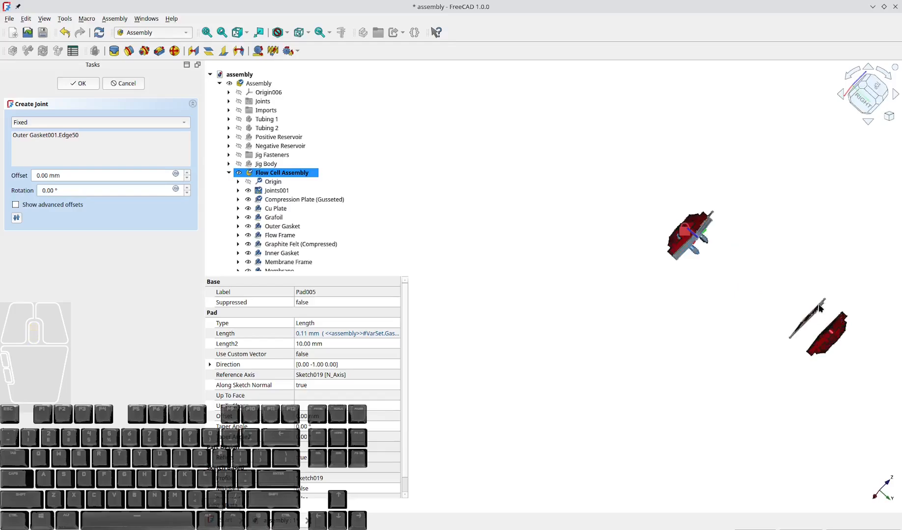
middle_drag(751, 353, 772, 431)
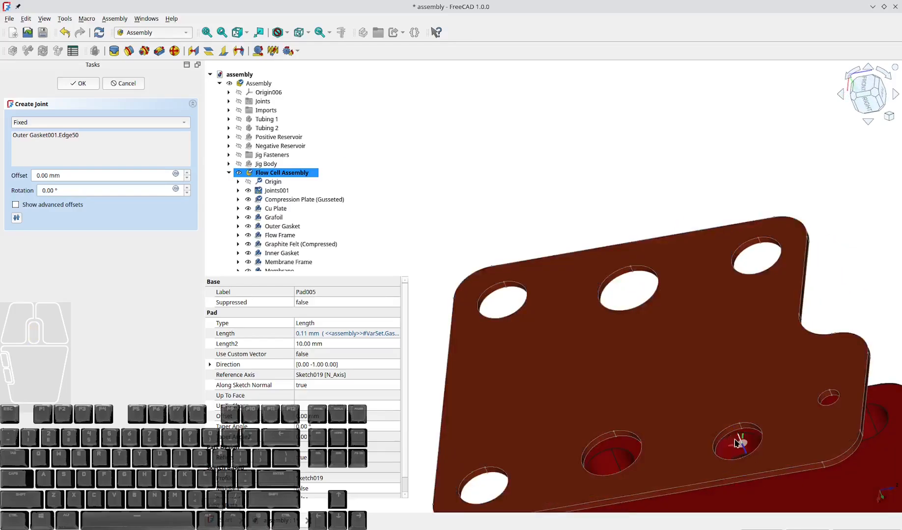
click(728, 431)
key(0)
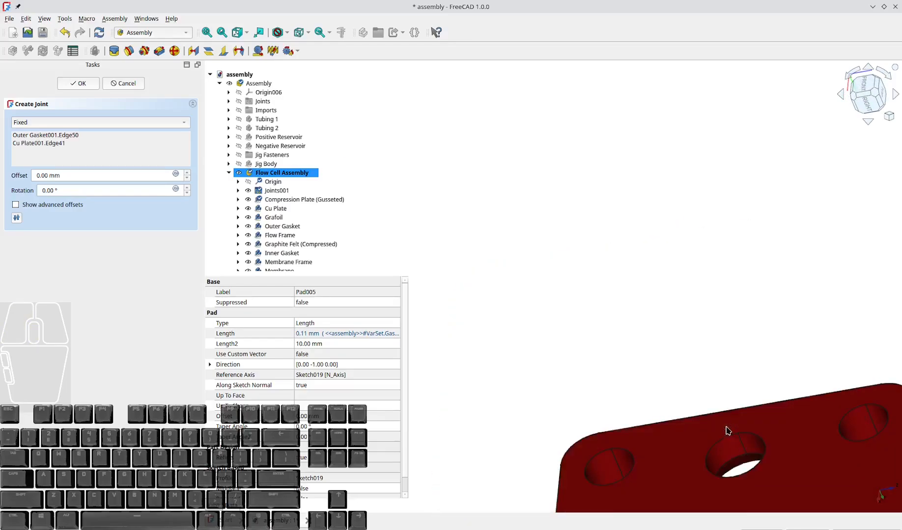
Step: Set the Outer Gasket to Cu Plate joint's rotation to 180° and accept the joint
middle_drag(585, 397, 516, 353)
scroll(516, 353, up, 9)
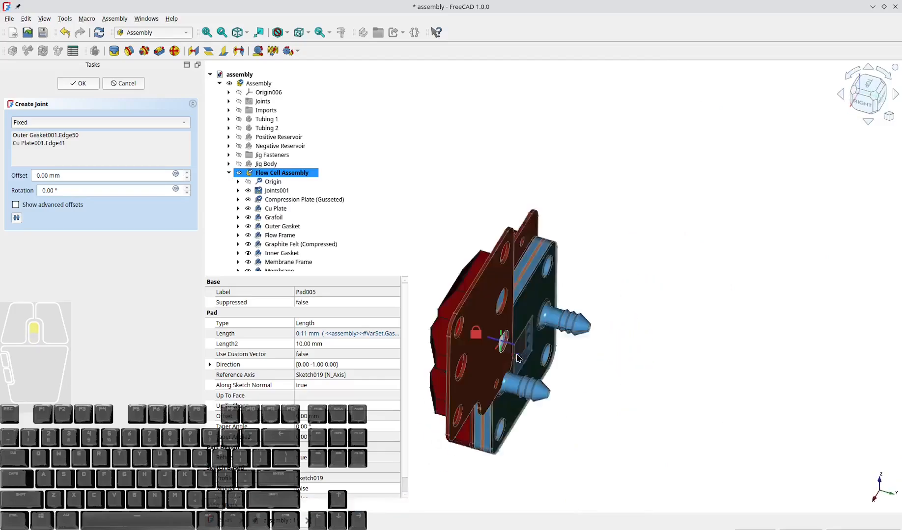
click(105, 190)
key(ctrl+a)
text(180)
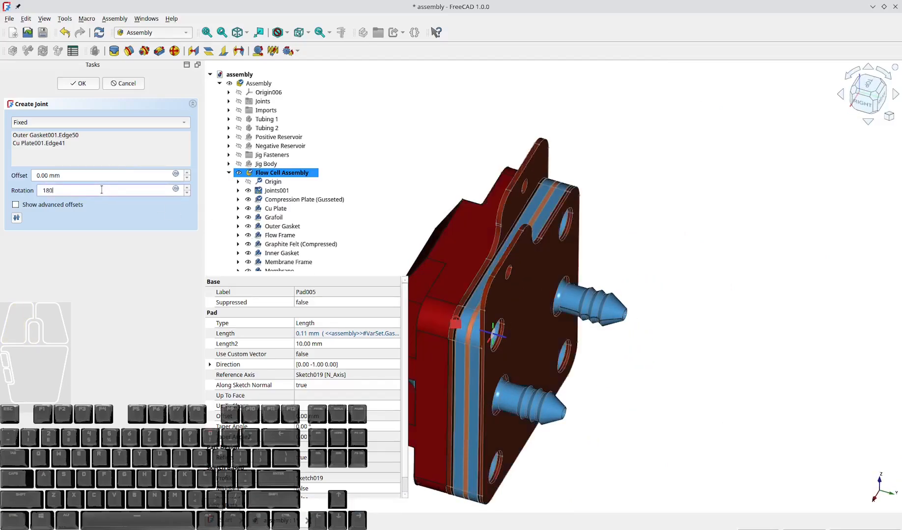
click(80, 84)
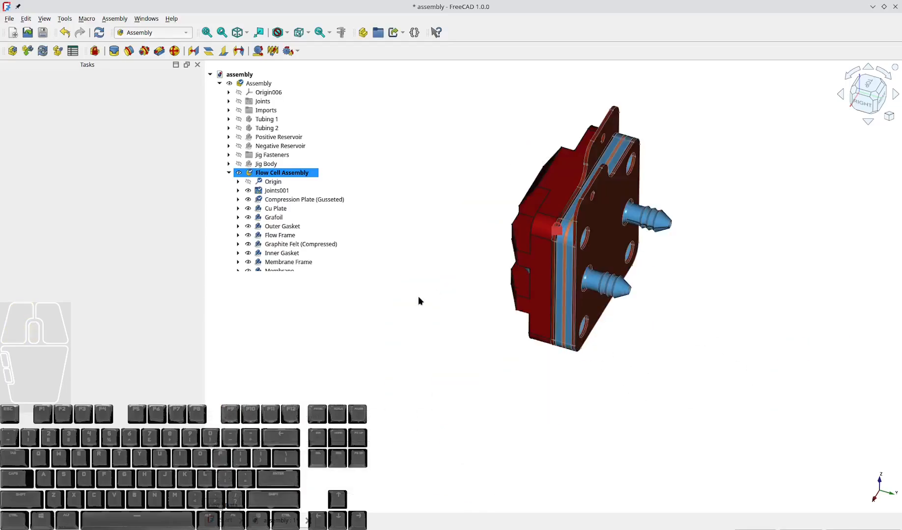
Step: Examine the layer order and contact between the stacked cell components in the right side view
middle_drag(418, 297, 470, 295)
key(3)
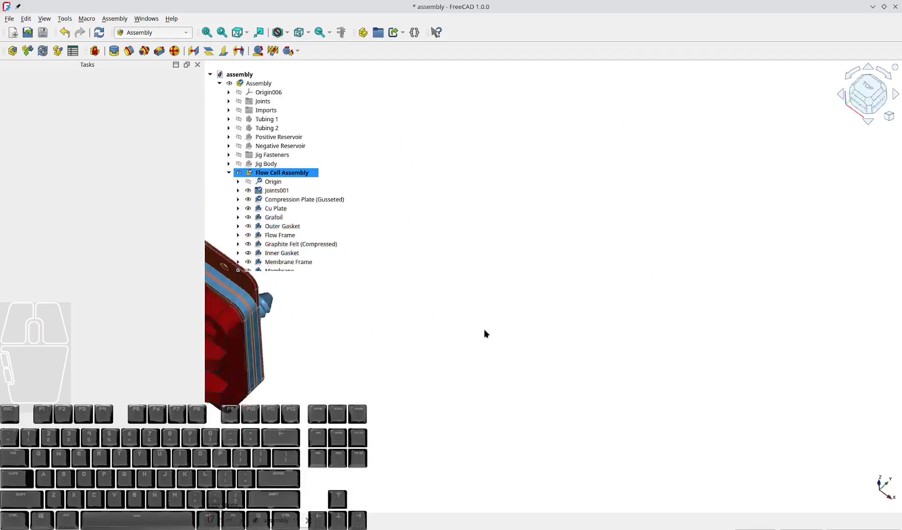
scroll(483, 329, up, 5)
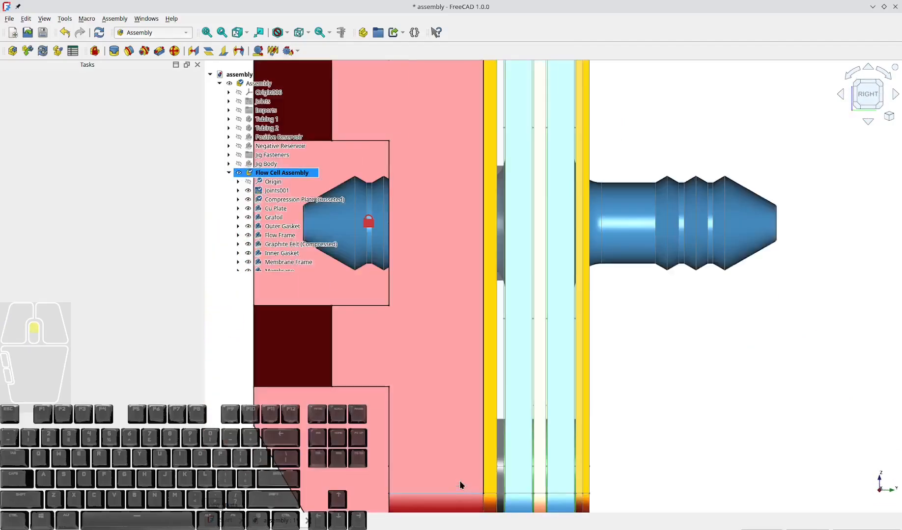
scroll(472, 408, down, 2)
scroll(491, 186, up, 4)
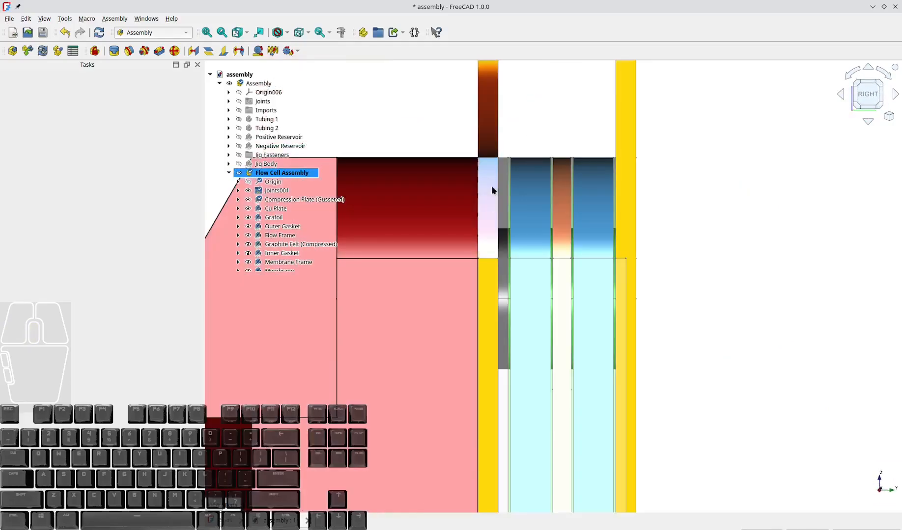
scroll(769, 216, down, 1)
scroll(762, 221, up, 3)
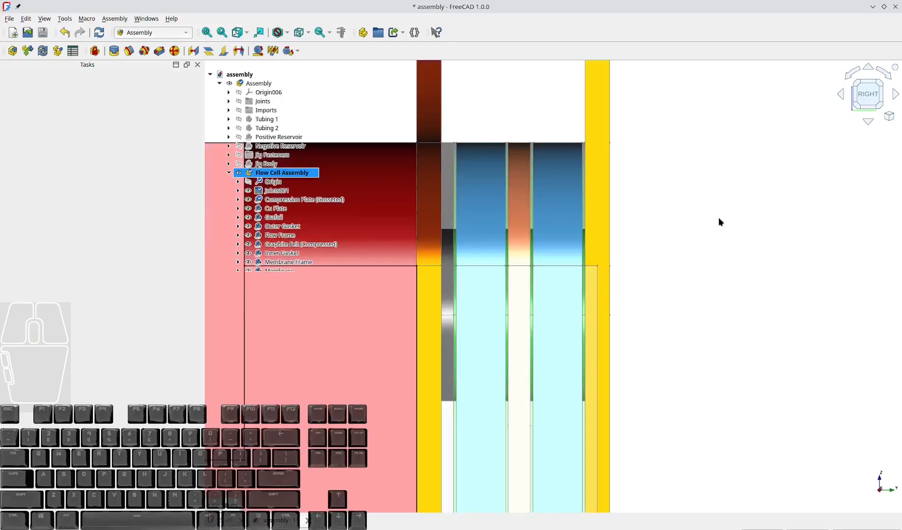
scroll(491, 415, down, 3)
middle_drag(476, 403, 636, 295)
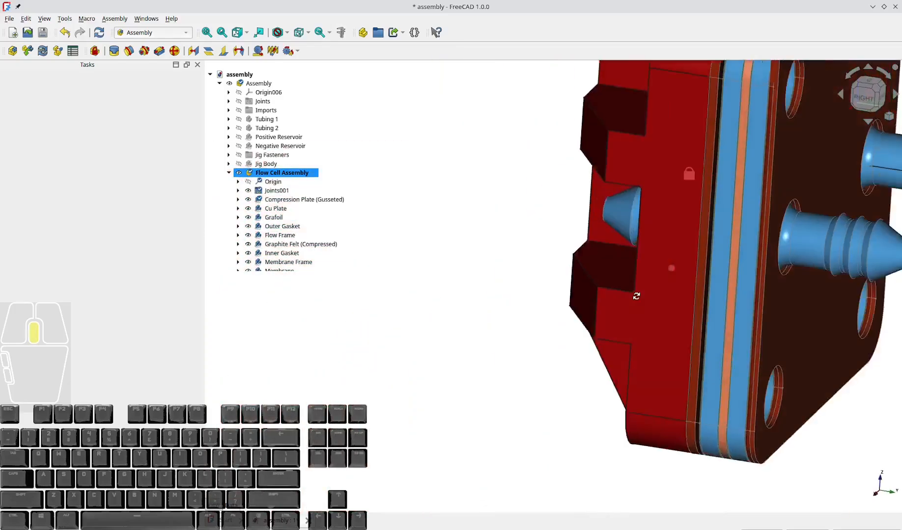
Step: Examine the placement of the second Grafoil and the properties of the last Fixed joint in the Flow Cell Assembly
scroll(314, 243, down, 2)
click(303, 236)
scroll(303, 236, down, 2)
double_click(285, 200)
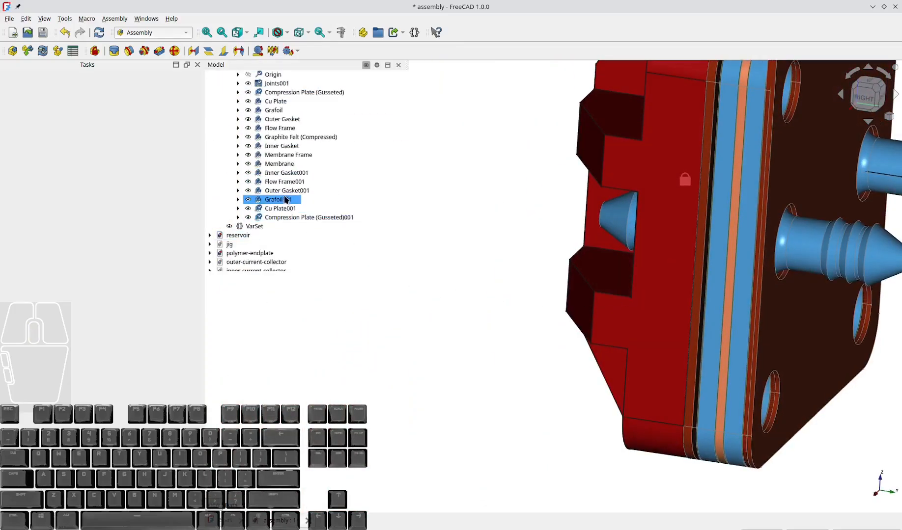
scroll(823, 294, down, 3)
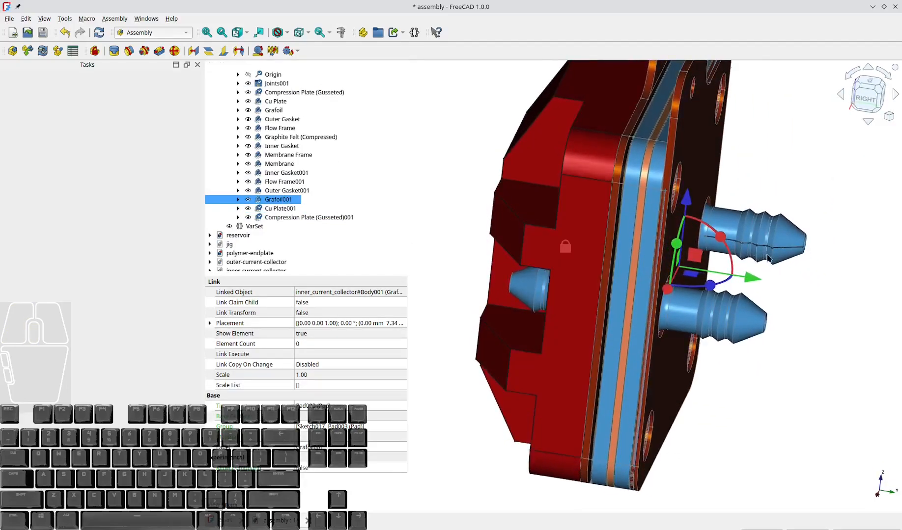
scroll(287, 233, up, 4)
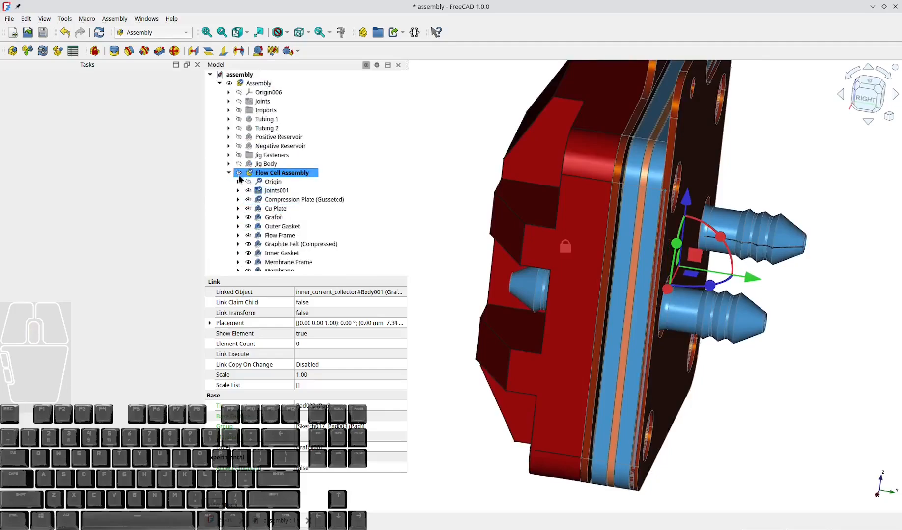
click(238, 191)
scroll(289, 175, down, 3)
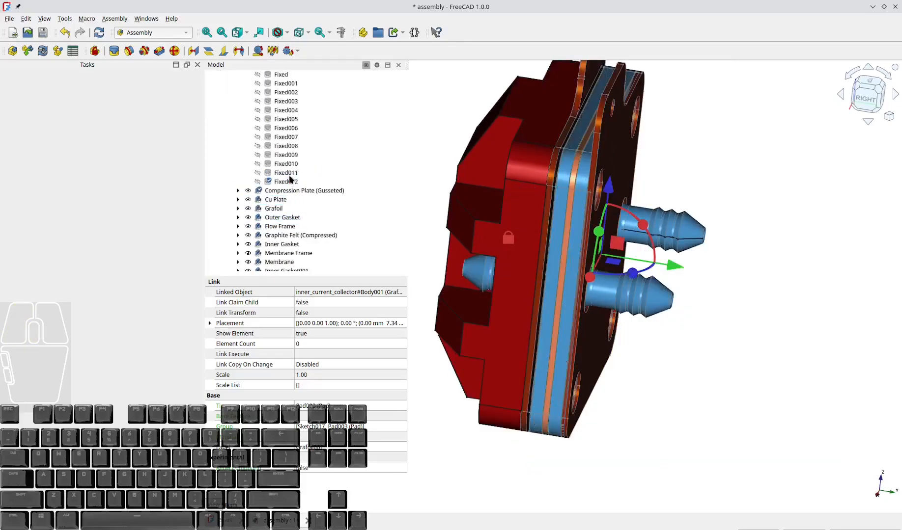
click(287, 181)
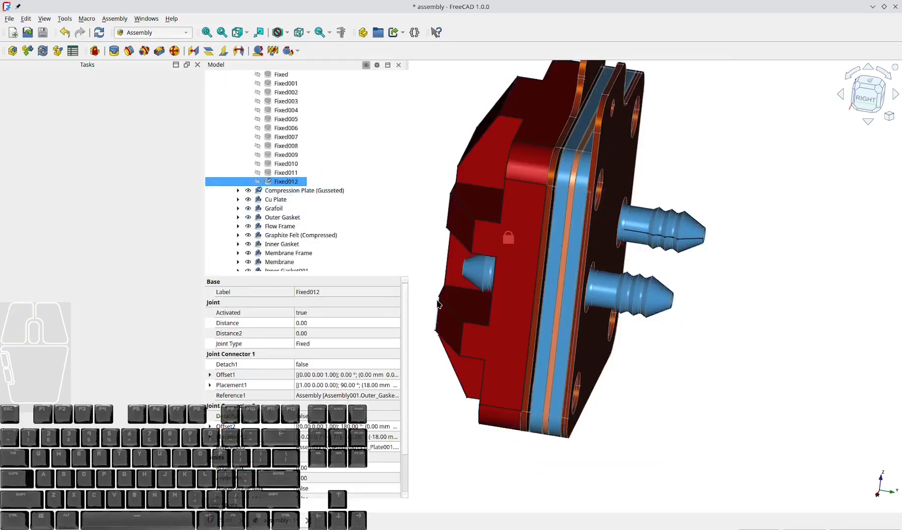
Step: Pull the second Cu Plate outward from the cell stack to expose the layer beneath it
click(608, 239)
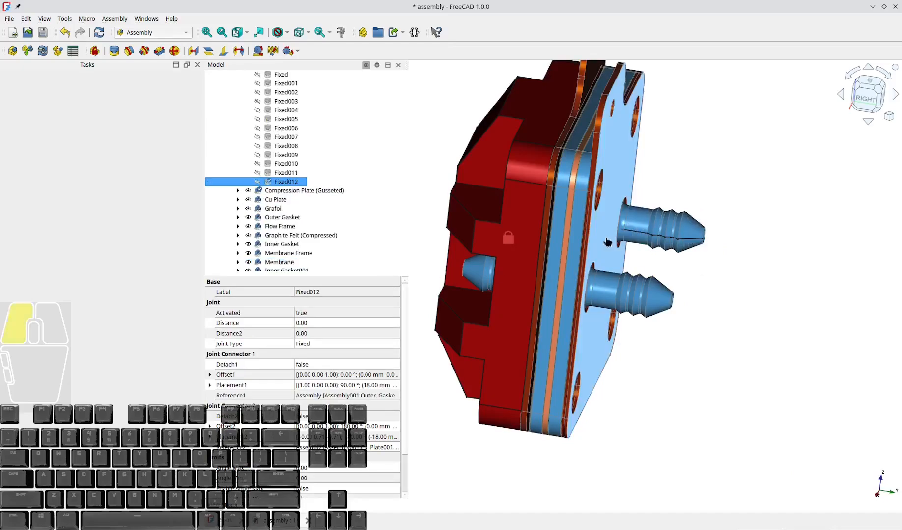
double_click(609, 236)
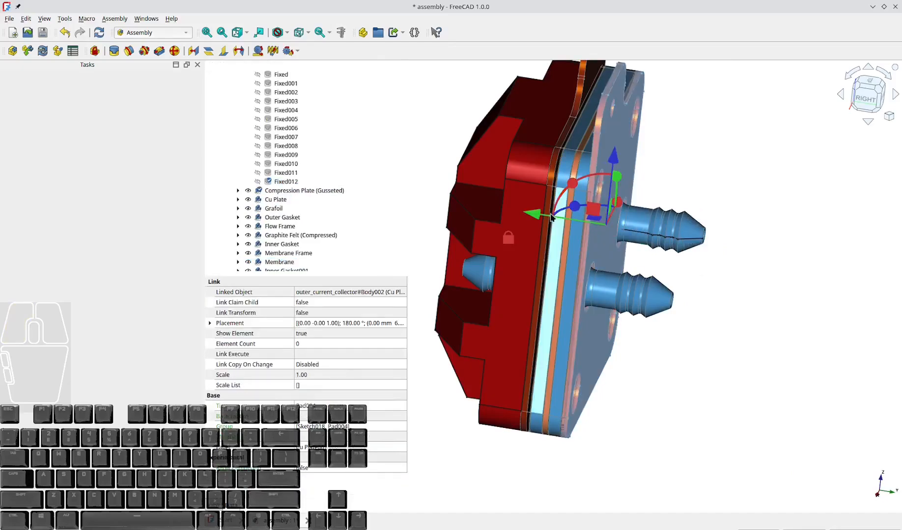
click(595, 222)
drag(595, 222, 733, 225)
click(703, 344)
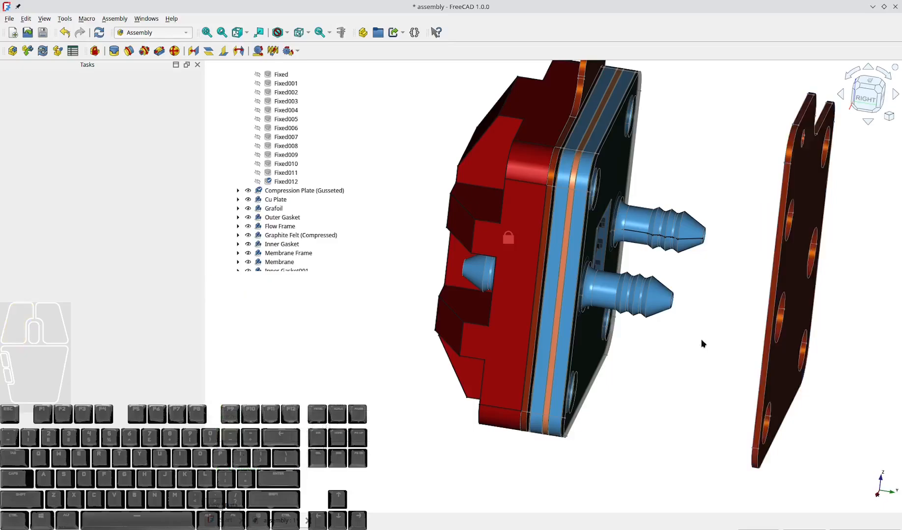
Step: Pull the second Grafoil outward from the cell stack toward the detached Cu Plate
click(614, 184)
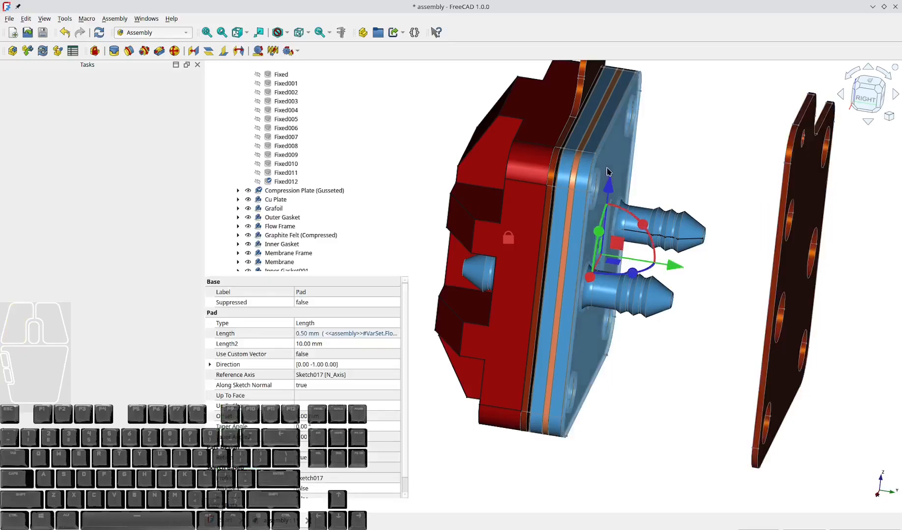
scroll(609, 177, up, 5)
drag(667, 415, 766, 427)
click(806, 208)
scroll(806, 209, down, 3)
scroll(806, 209, down, 1)
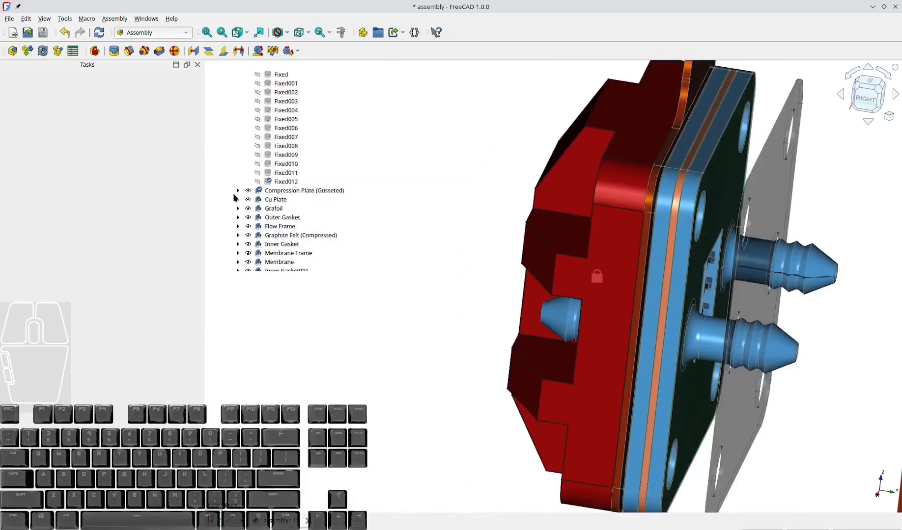
Step: Review the last Fixed joint and solve the assembly to return the displaced Cu Plate and Grafoil to their joint positions
click(286, 181)
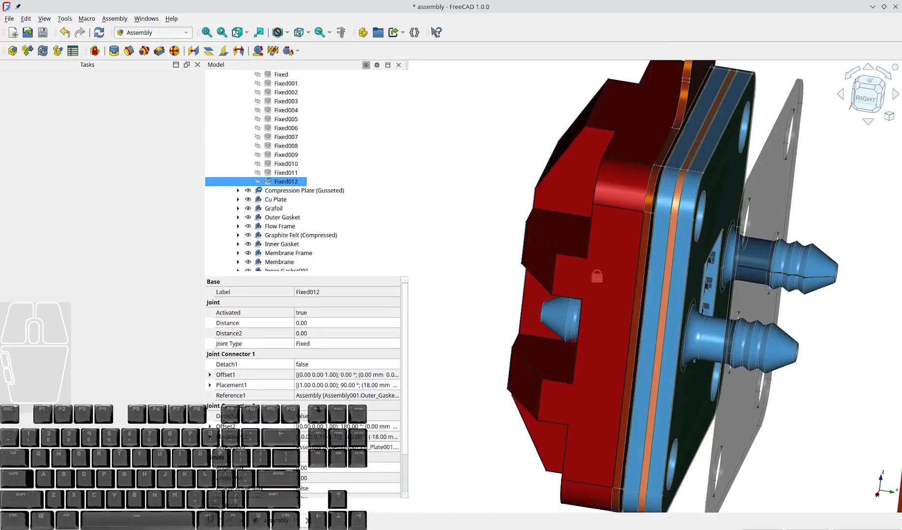
click(824, 229)
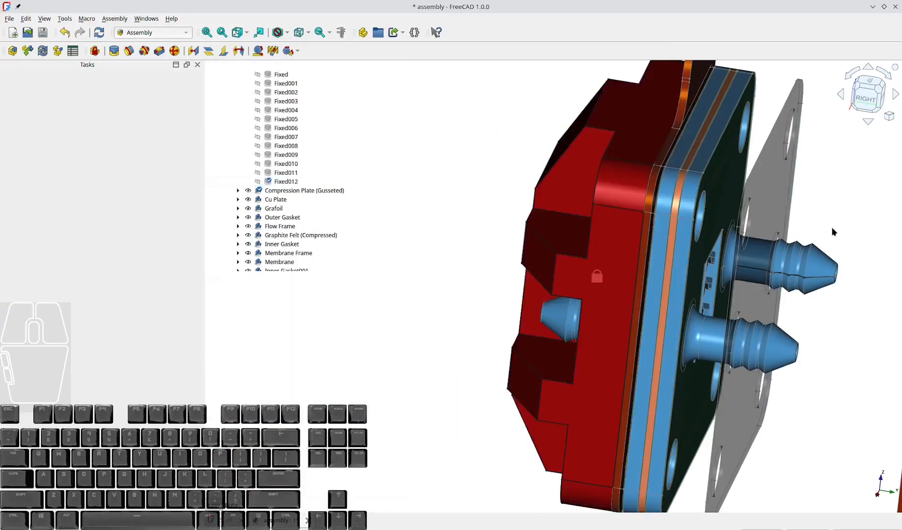
scroll(824, 229, down, 3)
scroll(528, 339, down, 2)
scroll(687, 275, up, 5)
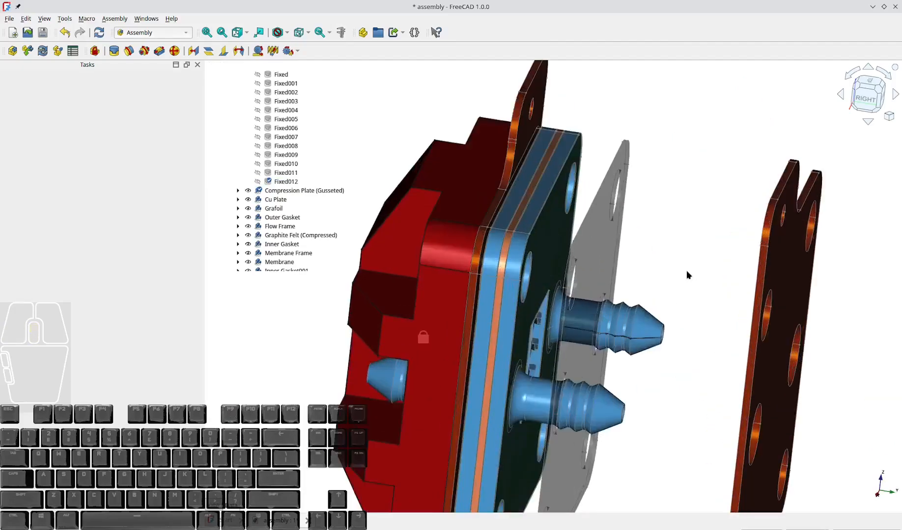
click(47, 54)
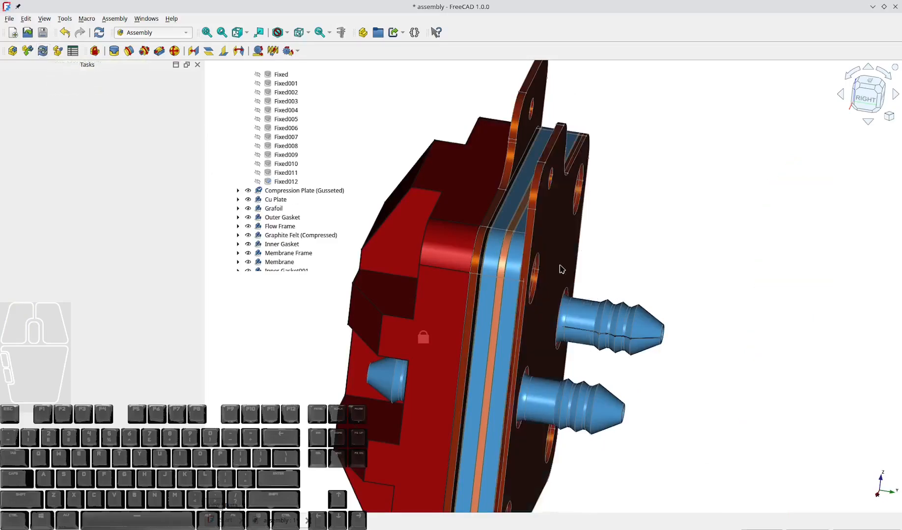
Step: Inspect the second Cu Plate's pad properties and the parts referenced by the last Fixed joint, leaving the joint unedited
click(558, 238)
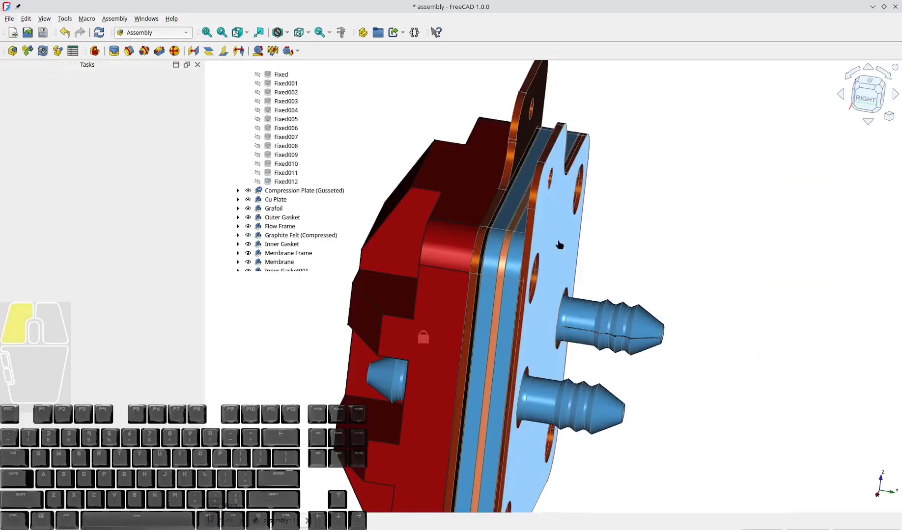
scroll(310, 392, down, 1)
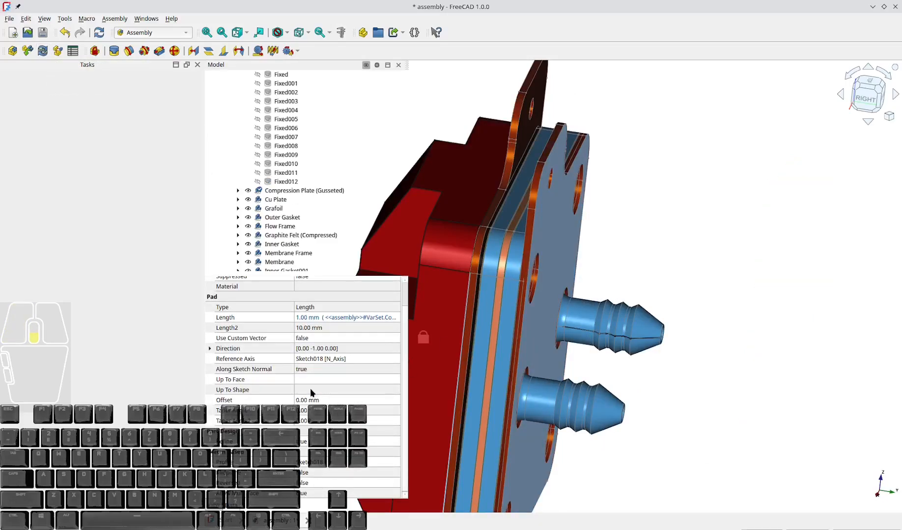
scroll(309, 392, up, 1)
click(286, 182)
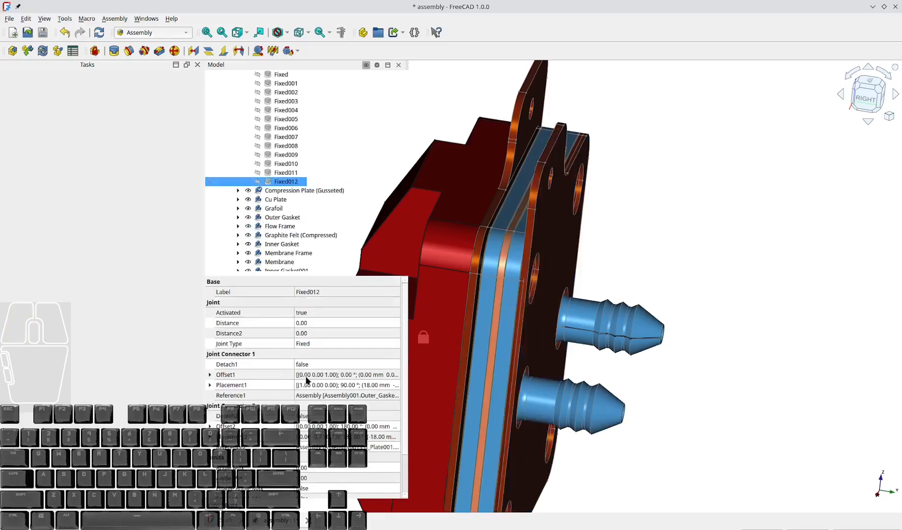
click(336, 396)
double_click(286, 186)
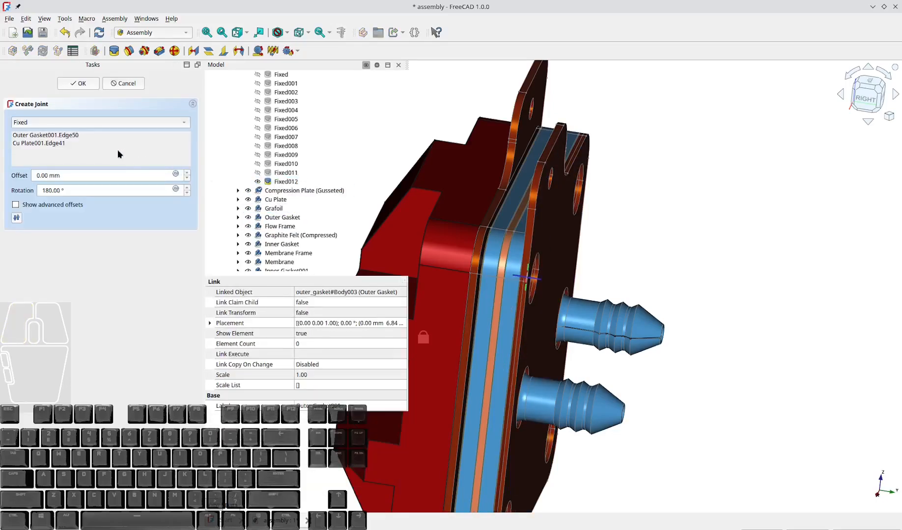
click(123, 83)
Step: Delete the Fixed joint between the second Outer Gasket and second Cu Plate, and pull that plate clear of the stack
click(281, 182)
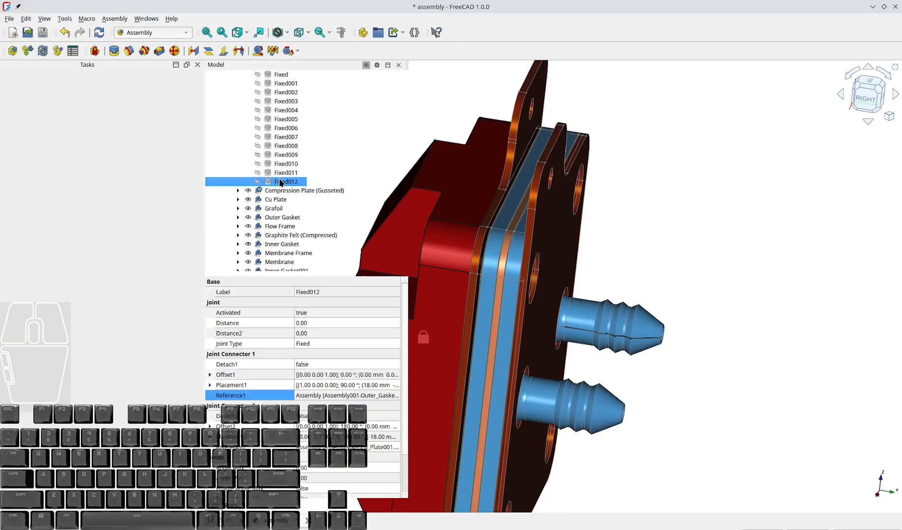
key(Delete)
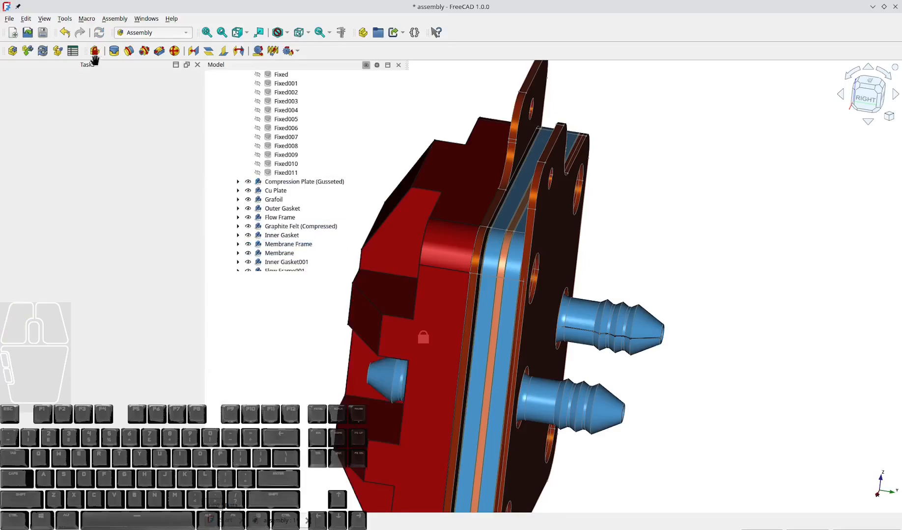
click(554, 265)
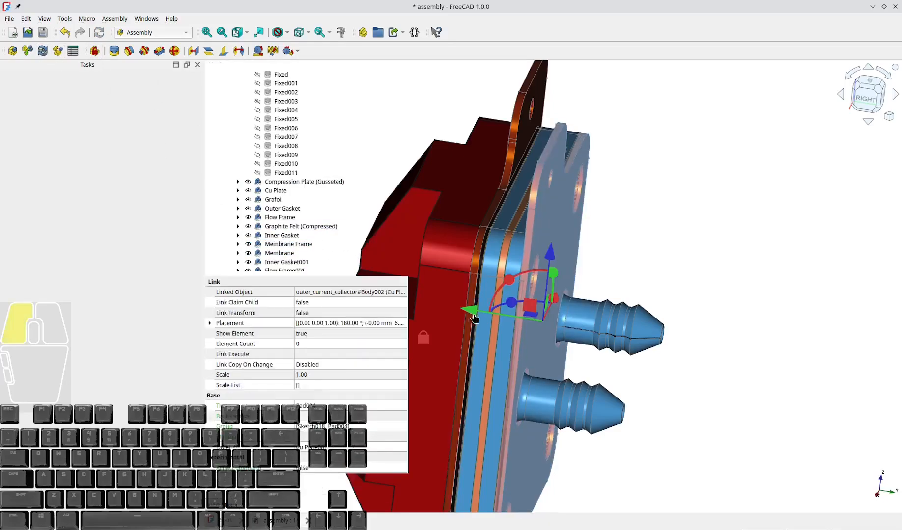
click(703, 346)
click(554, 277)
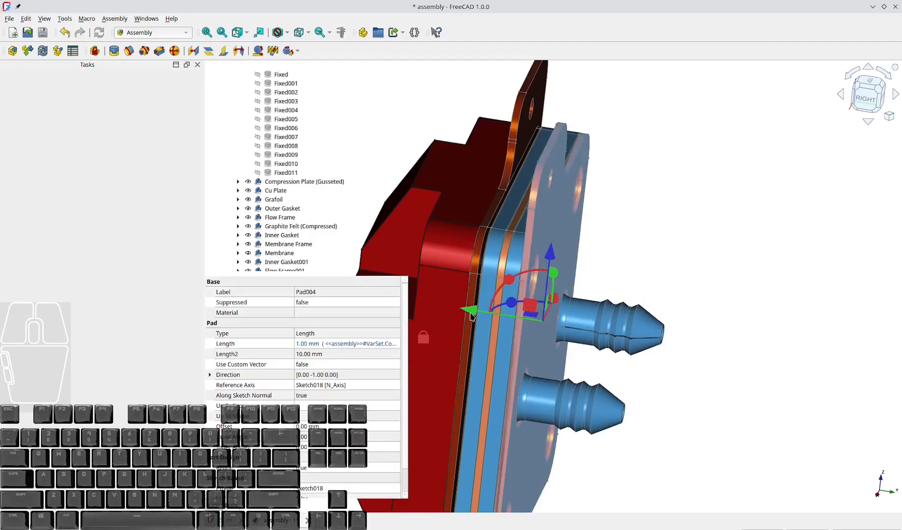
drag(470, 314, 746, 356)
click(625, 207)
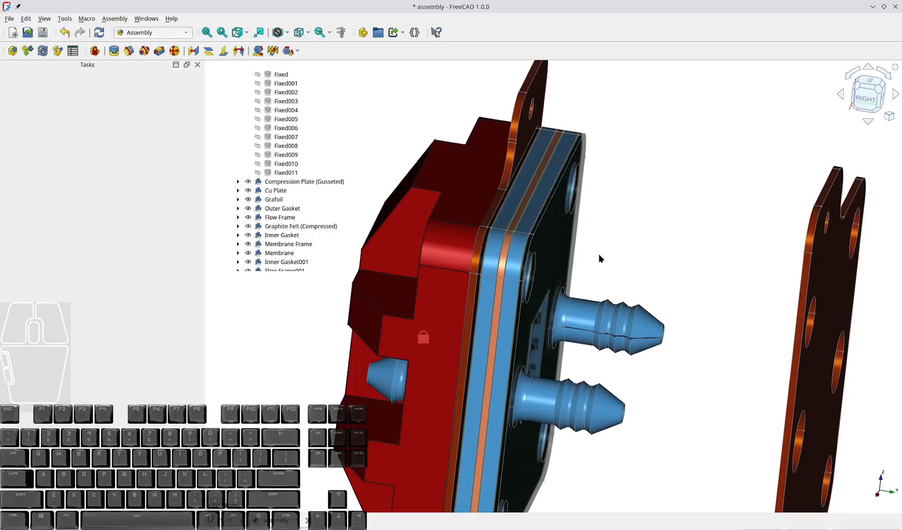
Step: Check the Outer Gasket to Grafoil joint, and start a Fixed joint between corner bolt-hole edges of the second Grafoil's outer face and second Cu Plate
double_click(290, 172)
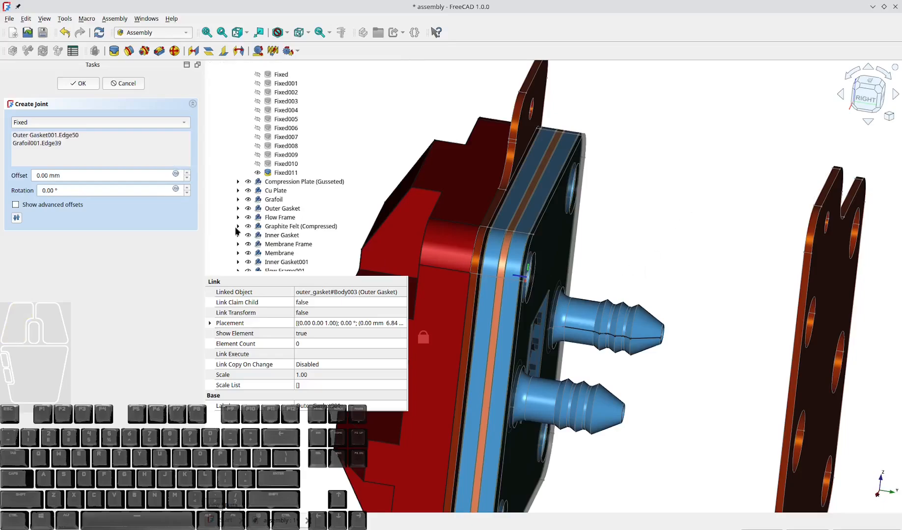
click(79, 83)
key(f)
middle_drag(599, 286, 554, 278)
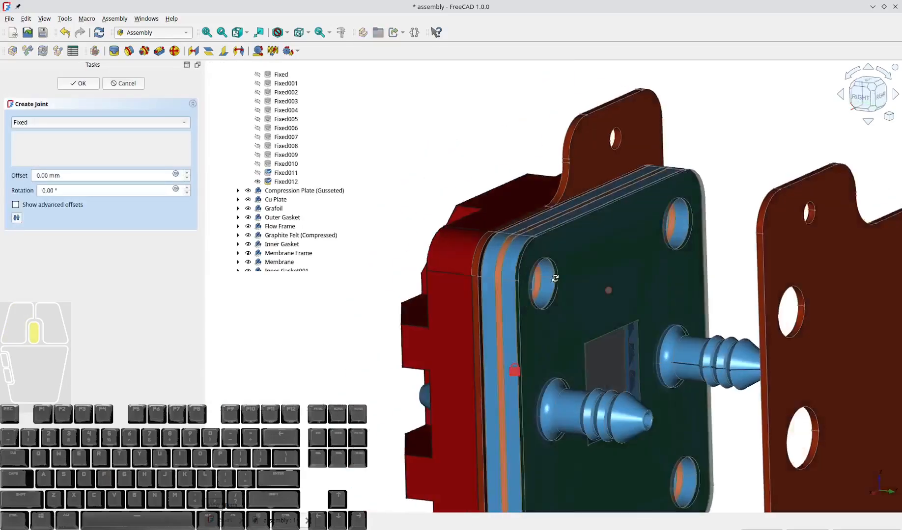
scroll(555, 278, up, 3)
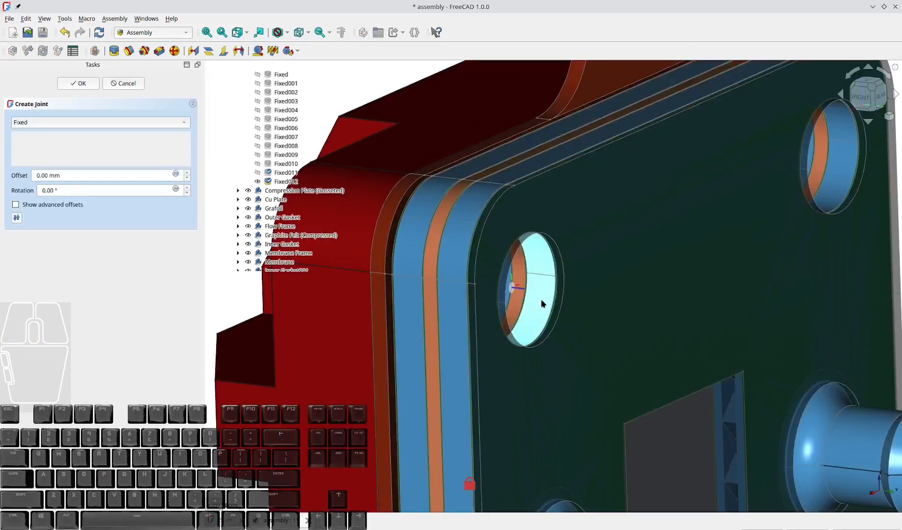
click(564, 307)
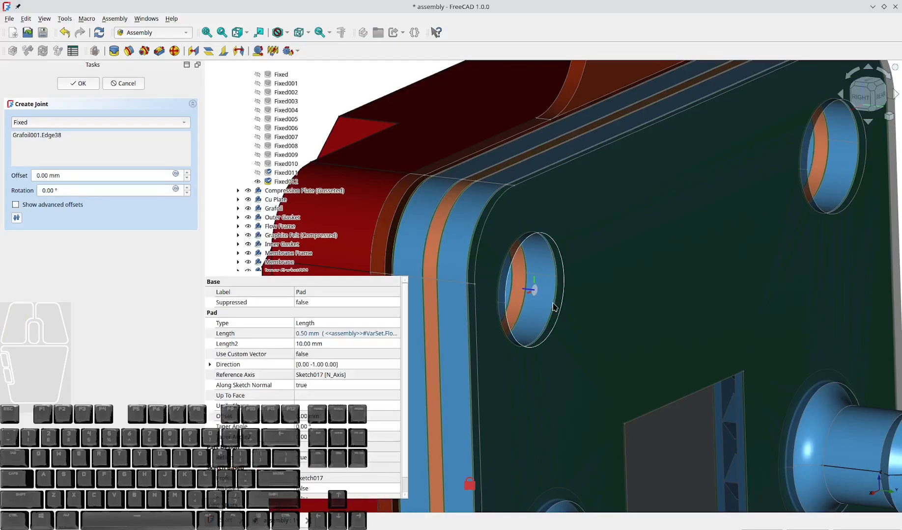
scroll(563, 307, down, 5)
middle_drag(638, 304, 782, 328)
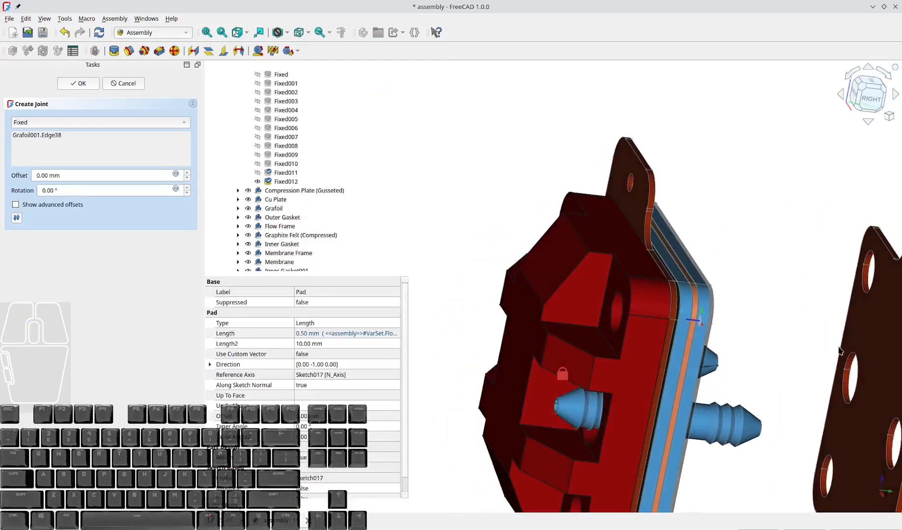
scroll(652, 312, down, 4)
scroll(766, 326, up, 5)
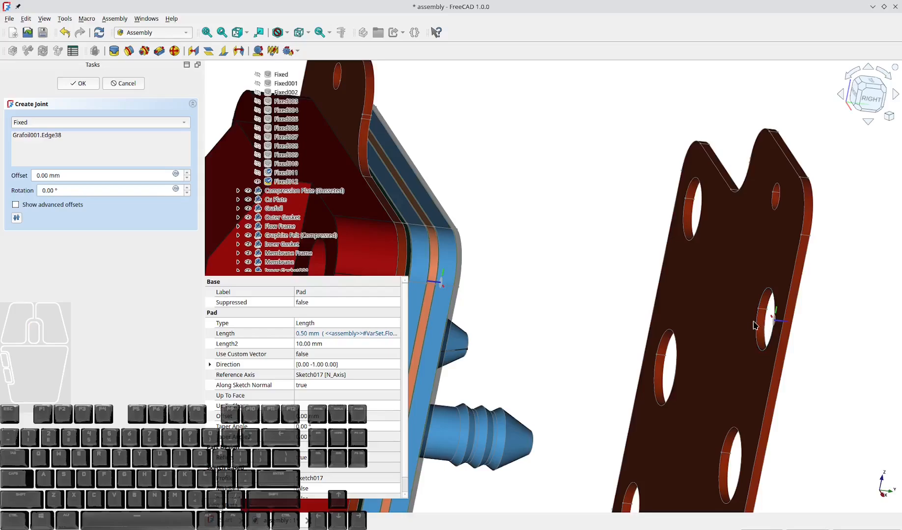
click(755, 326)
Step: Set the Grafoil to Cu Plate joint's rotation to 180° and accept the joint
middle_drag(799, 336, 366, 324)
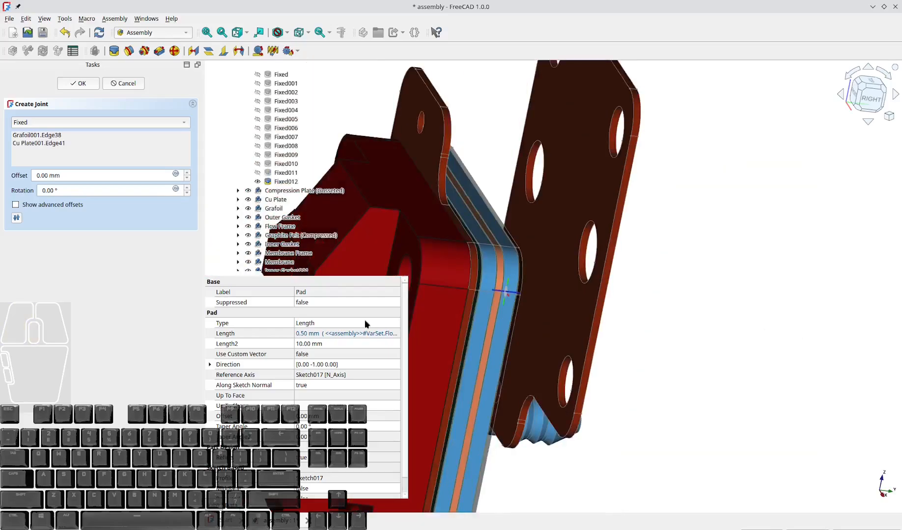
drag(67, 192, 4, 192)
text(180)
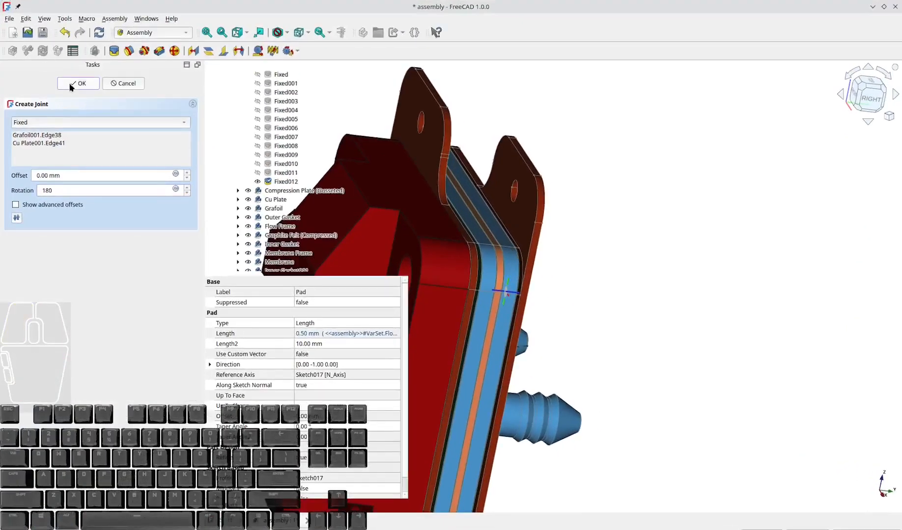
click(71, 86)
key(f)
key(1)
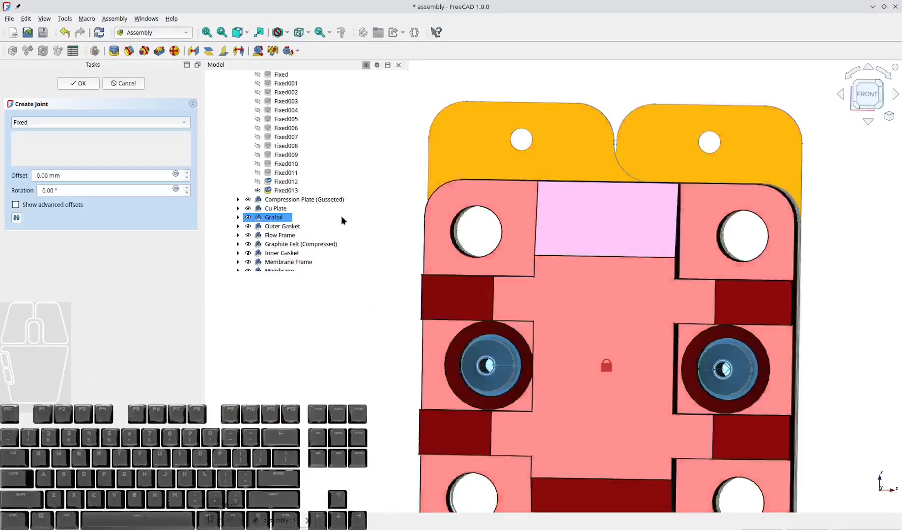
key(2)
key(3)
scroll(428, 314, down, 1)
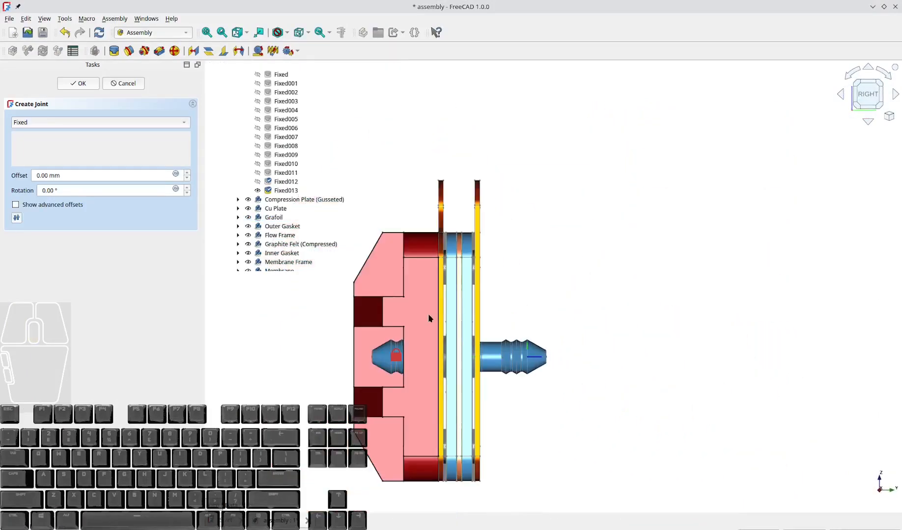
scroll(443, 306, up, 5)
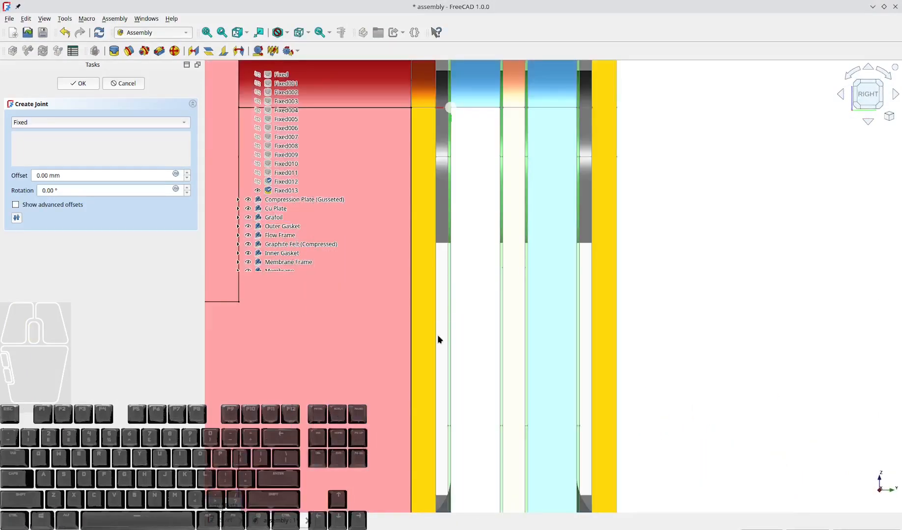
click(441, 206)
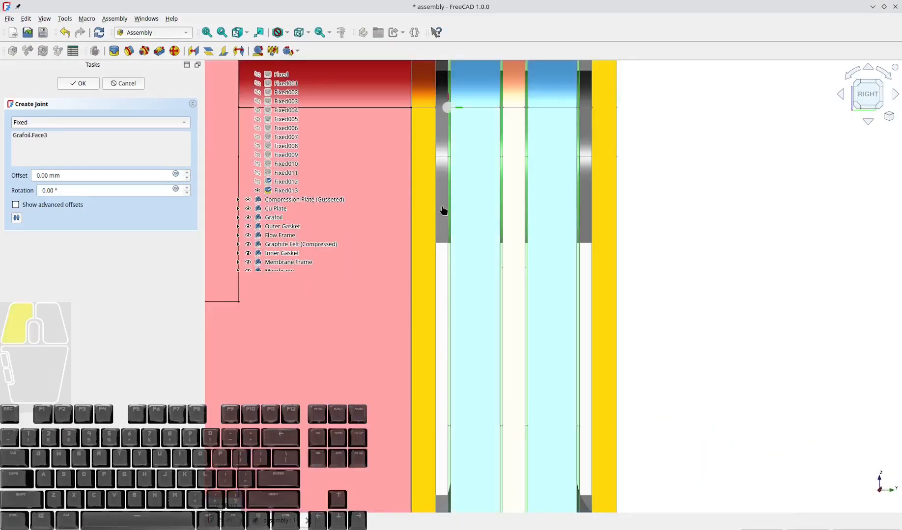
click(133, 83)
Step: Examine the layered cell stack from the side and at an angle, comparing how both Cu Plates sit against their Grafoil layers
scroll(646, 204, down, 3)
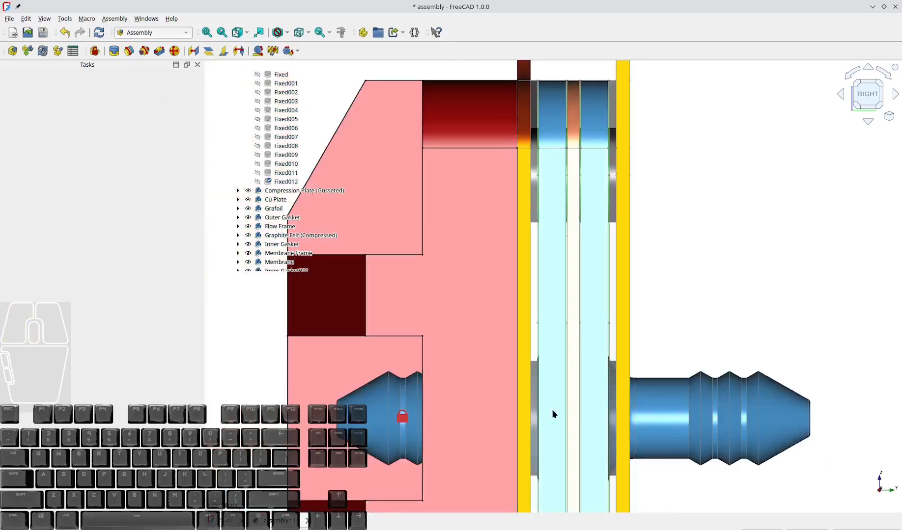
scroll(725, 295, down, 5)
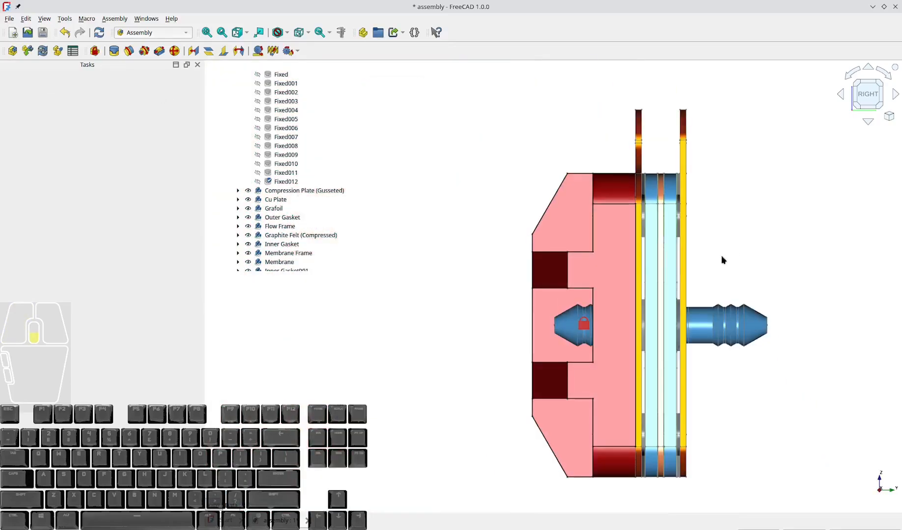
scroll(721, 257, up, 4)
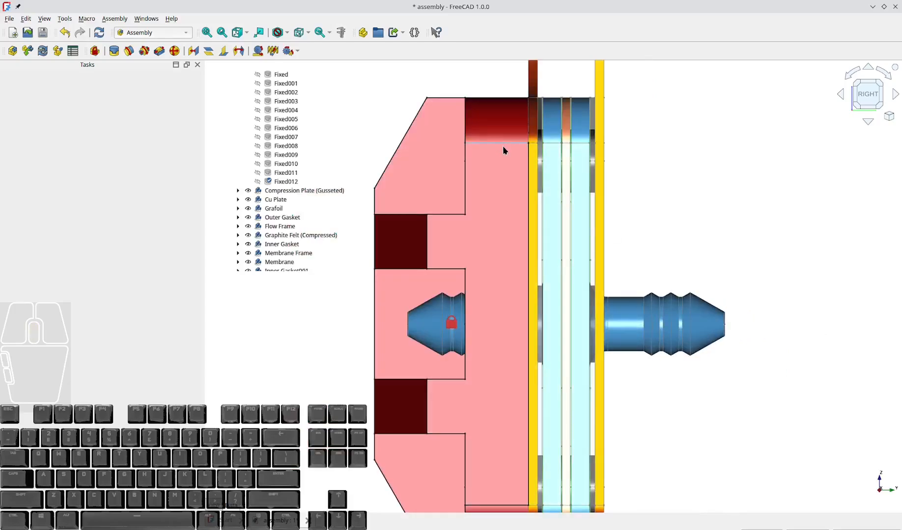
scroll(473, 201, down, 3)
scroll(473, 201, up, 4)
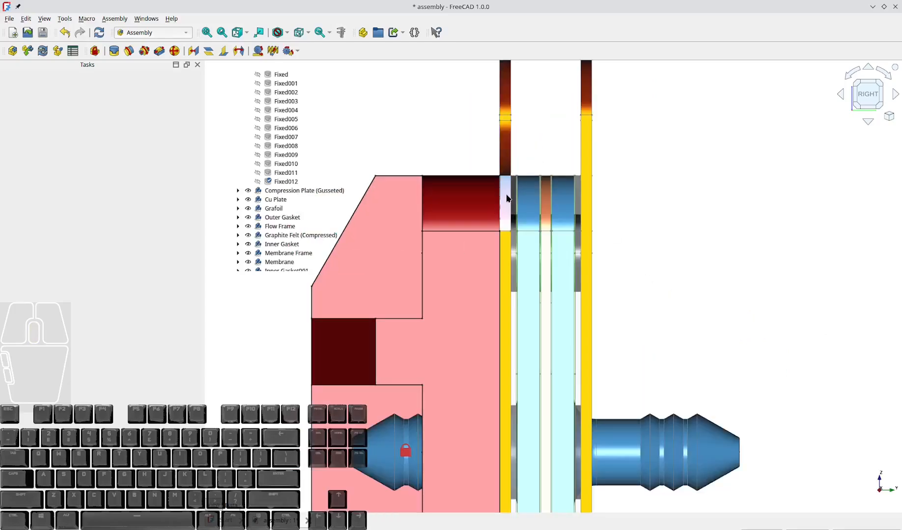
scroll(511, 214, up, 5)
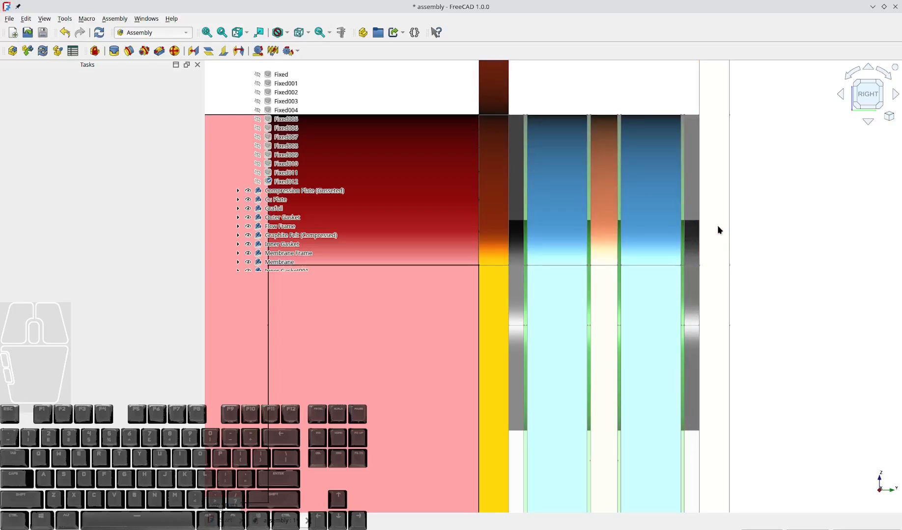
scroll(717, 226, down, 5)
middle_drag(744, 211, 658, 295)
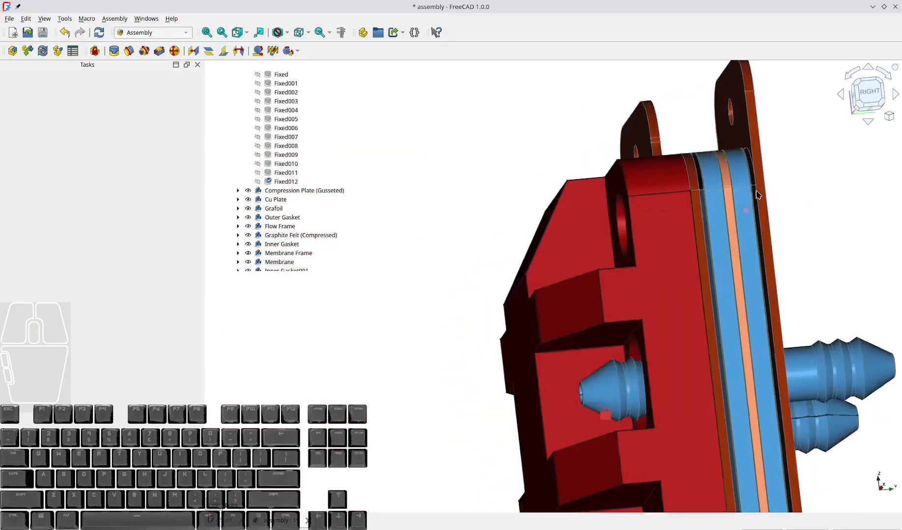
scroll(658, 300, down, 5)
Step: Start a Fixed joint with a corner bolt-hole edge on the flat face of the loose second Compression Plate
key(0)
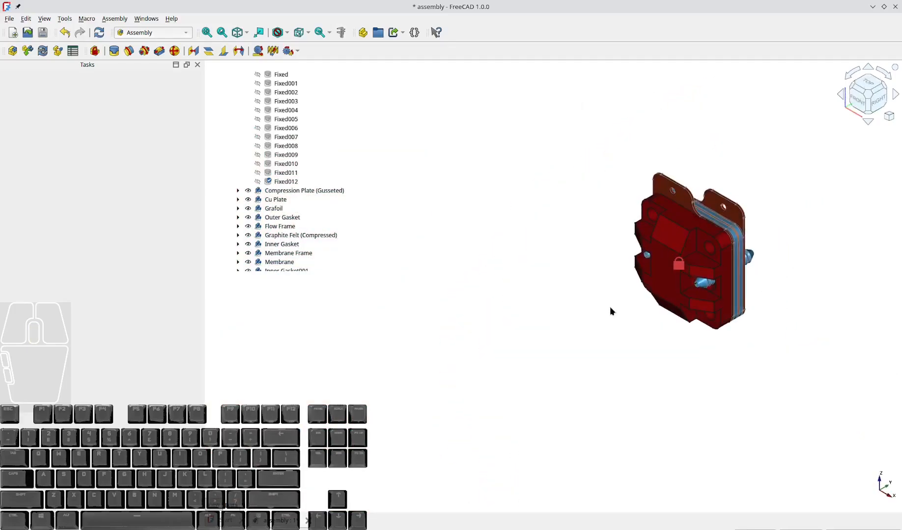
key(v)
key(f)
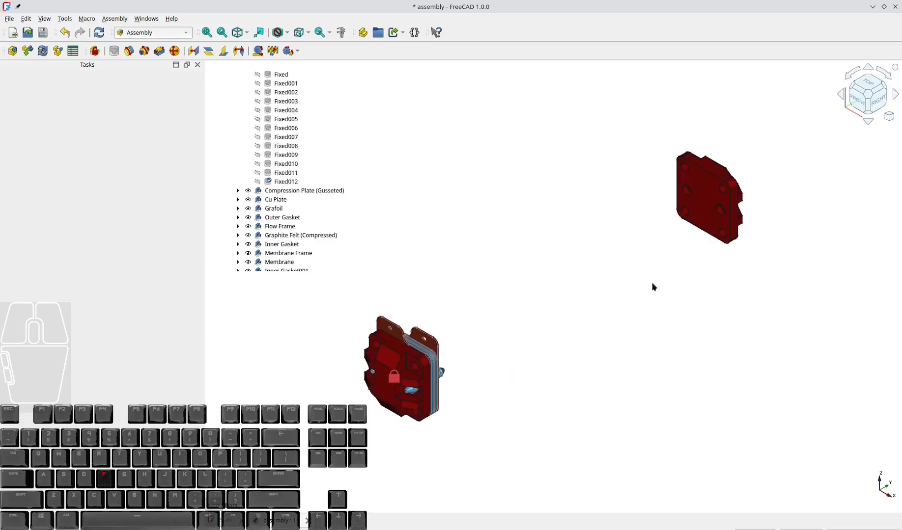
key(f)
scroll(717, 191, up, 8)
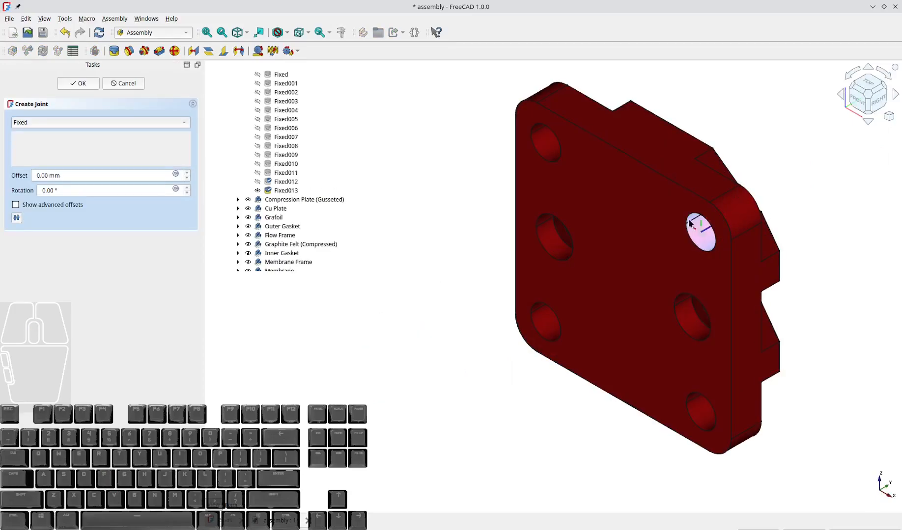
click(689, 224)
Step: Complete the Fixed joint with the matching corner bolt-hole edge on the second Cu Plate's outer face and accept it
middle_drag(553, 394, 402, 374)
scroll(558, 355, down, 4)
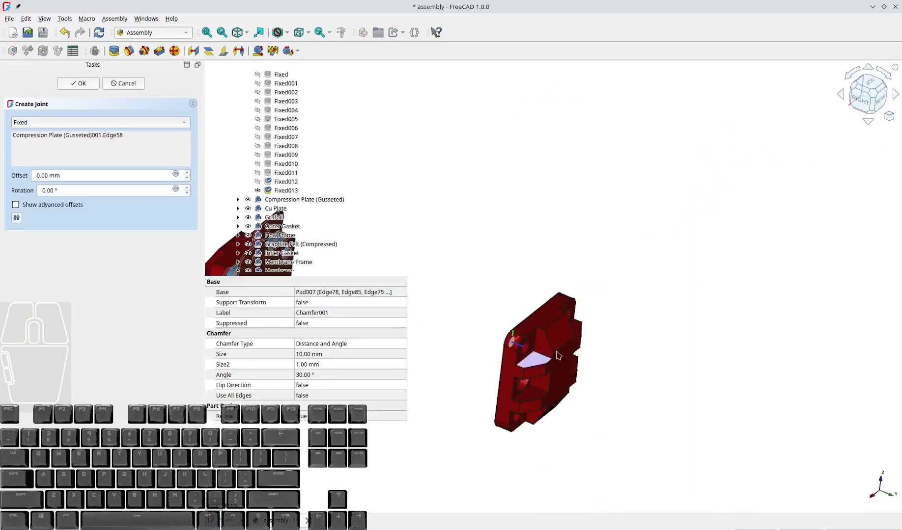
scroll(662, 372, down, 2)
scroll(705, 368, down, 3)
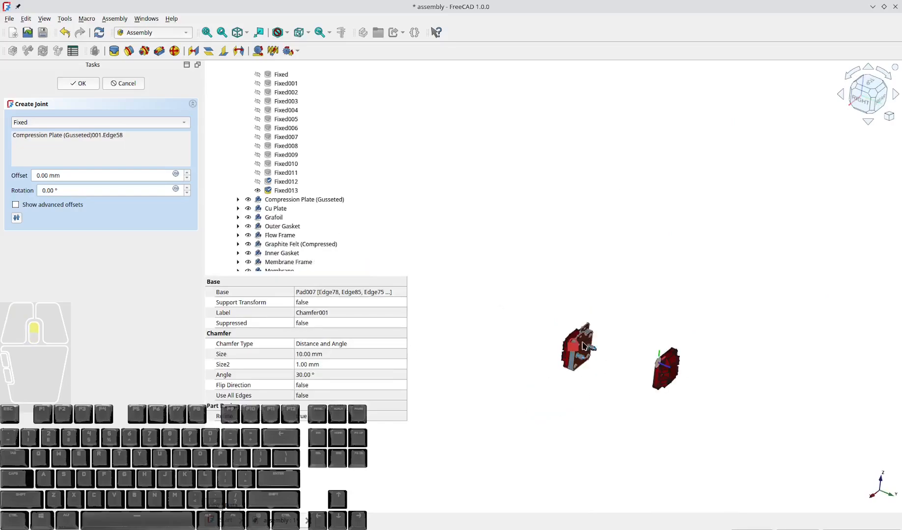
scroll(583, 346, up, 3)
scroll(549, 300, up, 6)
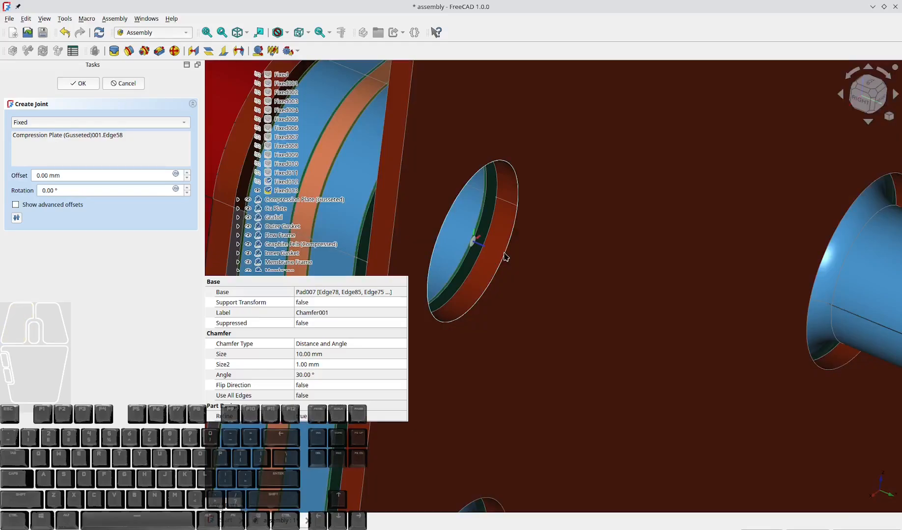
click(505, 256)
scroll(504, 254, down, 10)
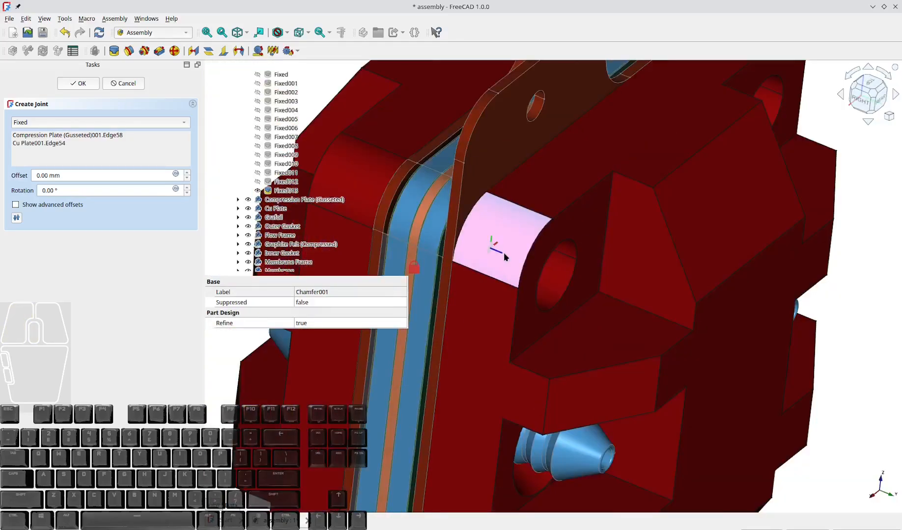
key(0)
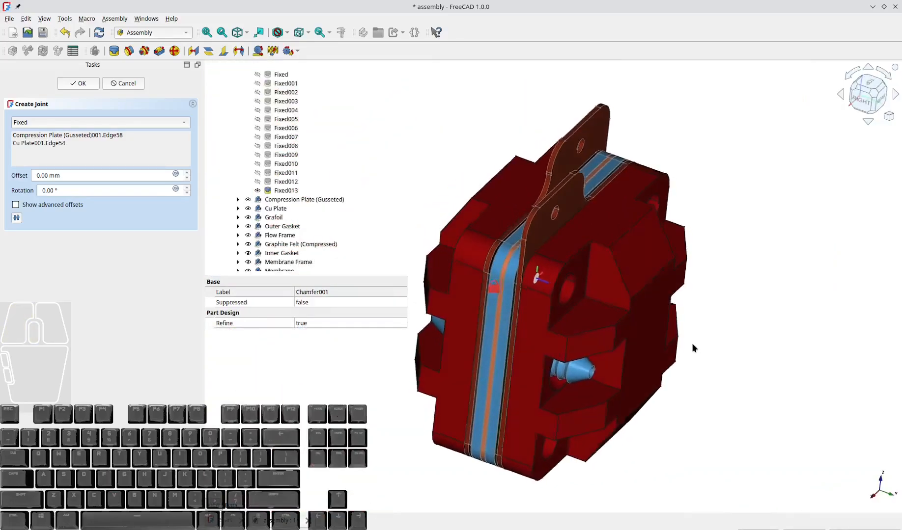
click(84, 83)
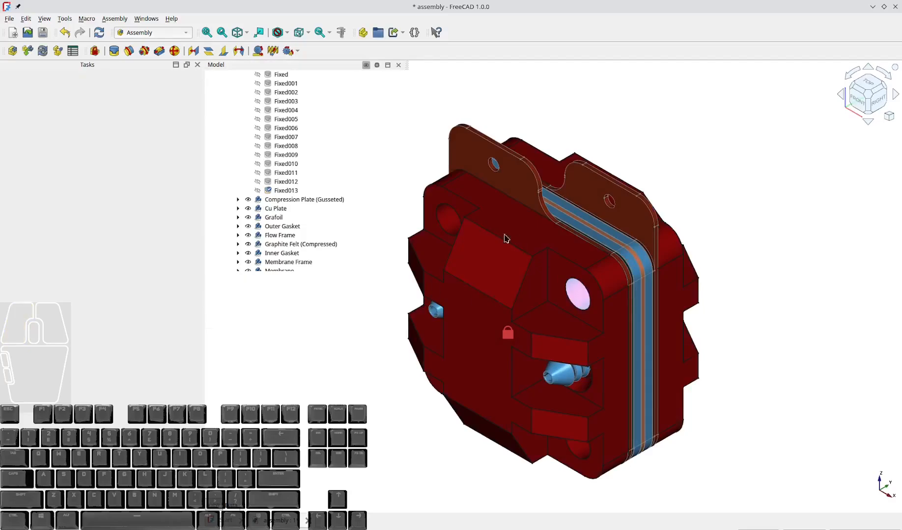
Step: Collapse the Flow Cell Assembly's joint group and switch to the Fasteners workbench
scroll(240, 156, up, 5)
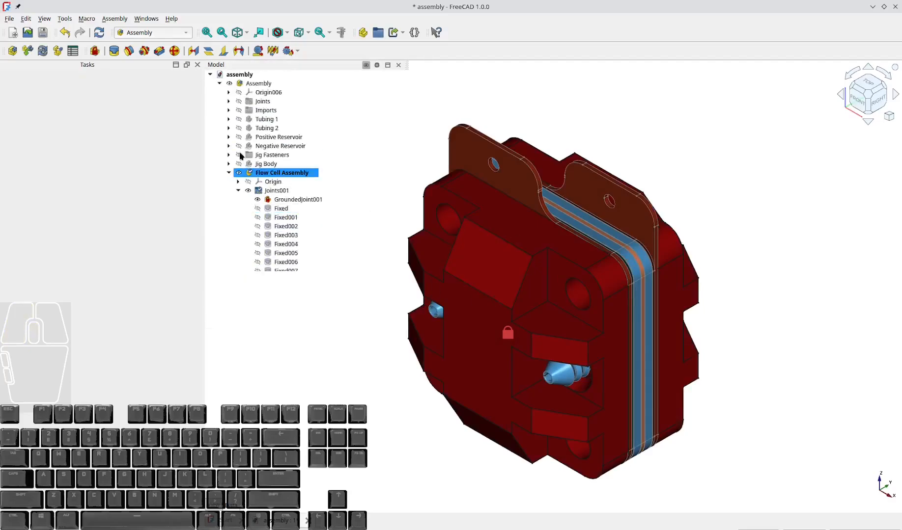
click(239, 191)
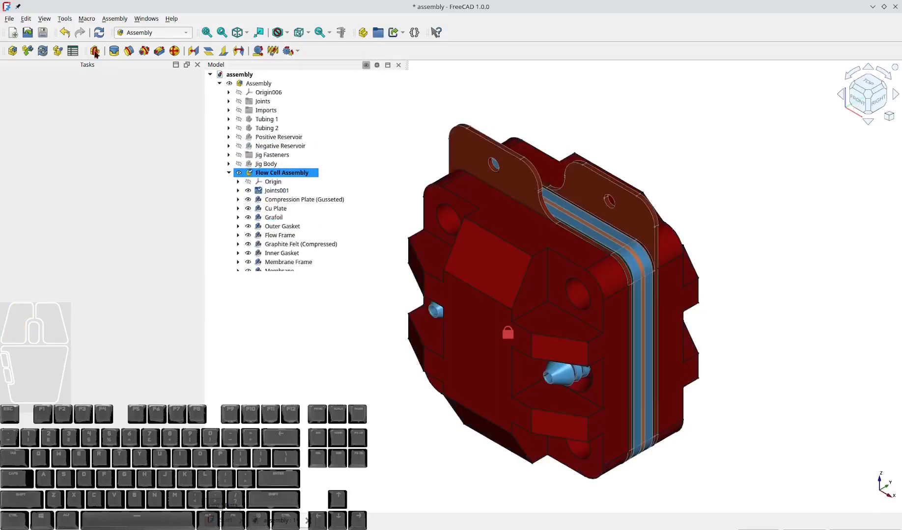
click(131, 37)
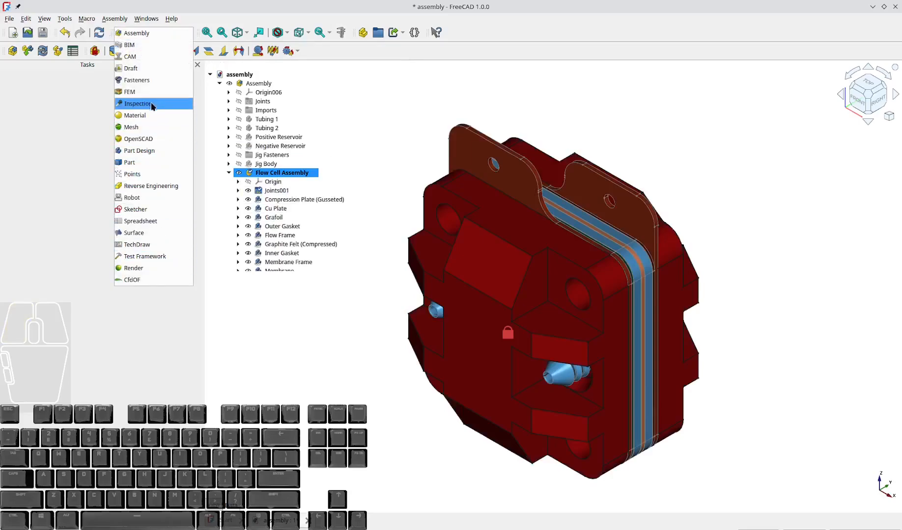
click(147, 81)
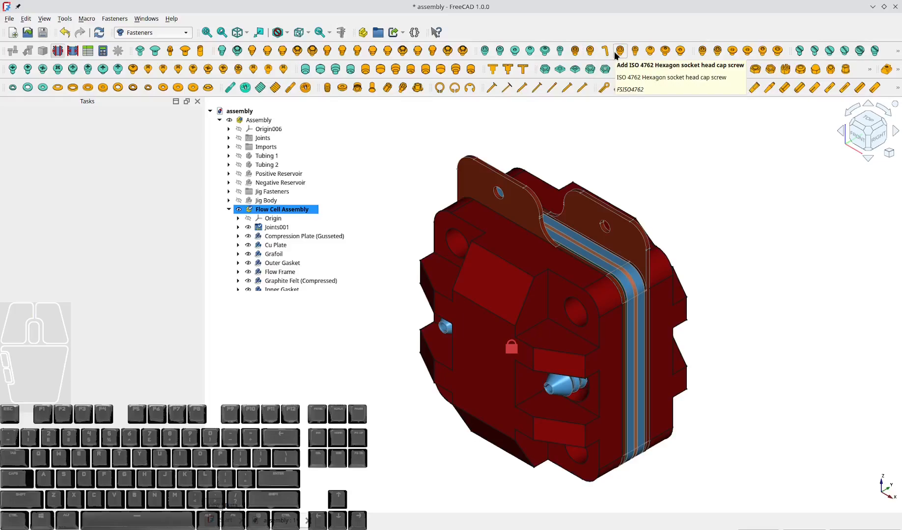
right_click(704, 170)
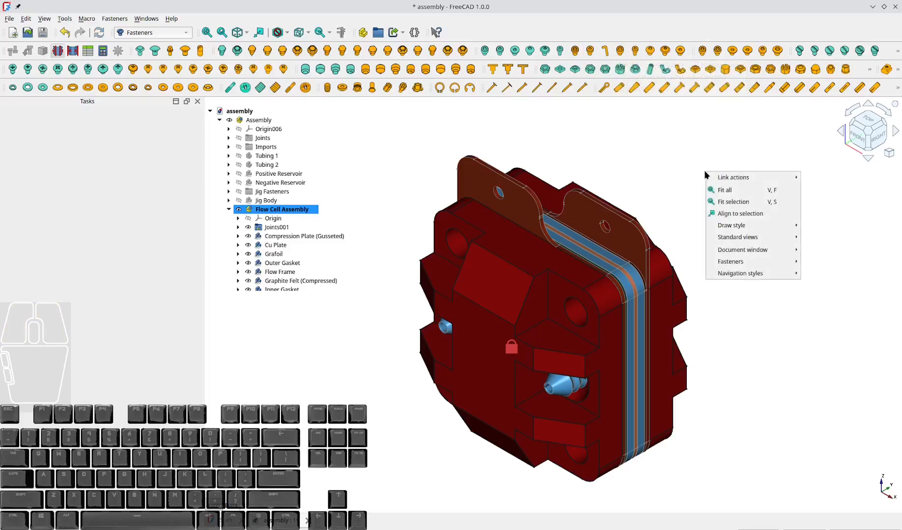
click(672, 140)
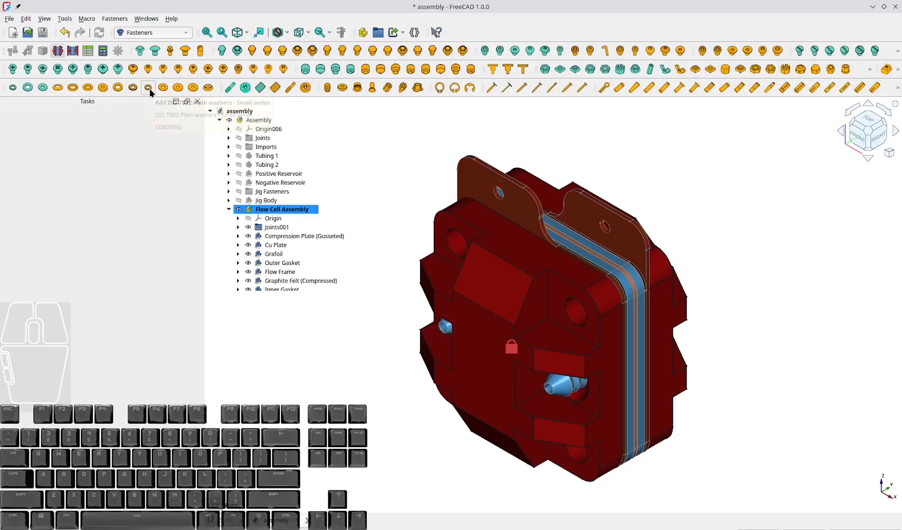
Step: Insert M8 washers on the eight corner bolt-hole edges across the outer faces of both Compression Plates
click(583, 310)
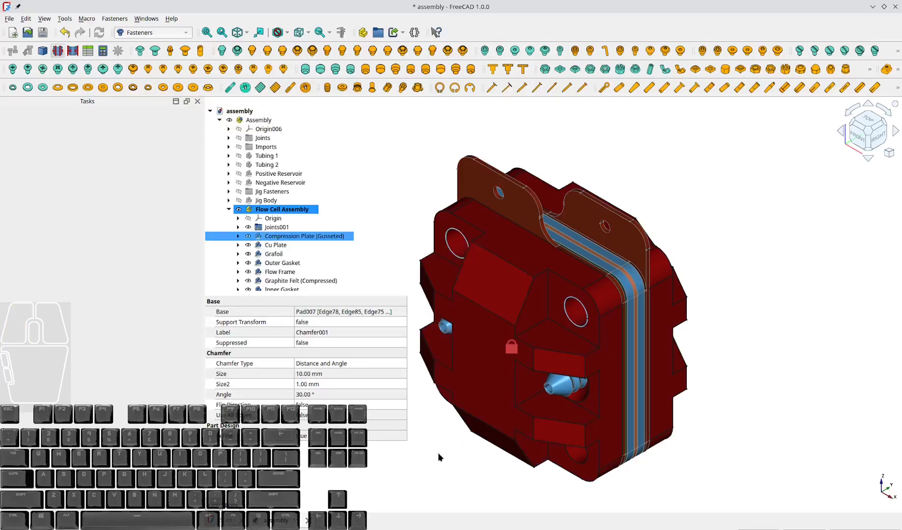
middle_drag(436, 460, 584, 447)
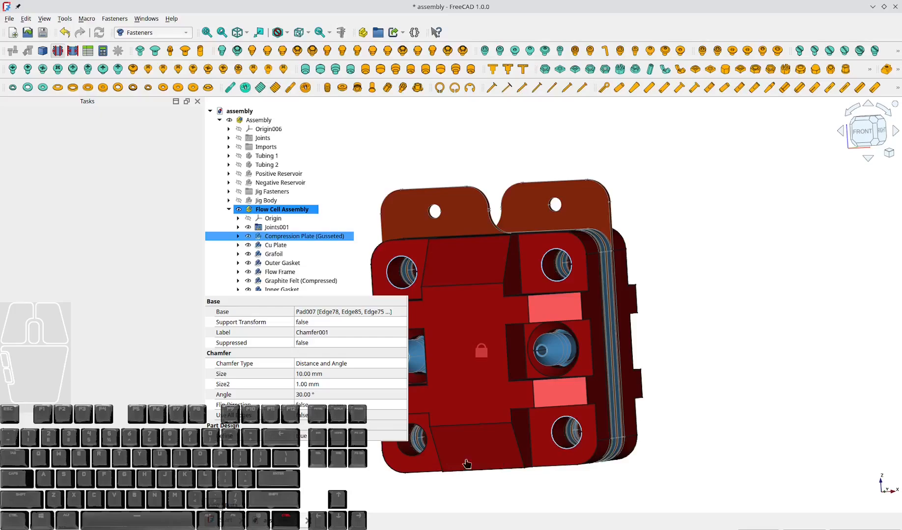
middle_drag(749, 251, 556, 304)
scroll(816, 175, down, 5)
scroll(817, 183, up, 8)
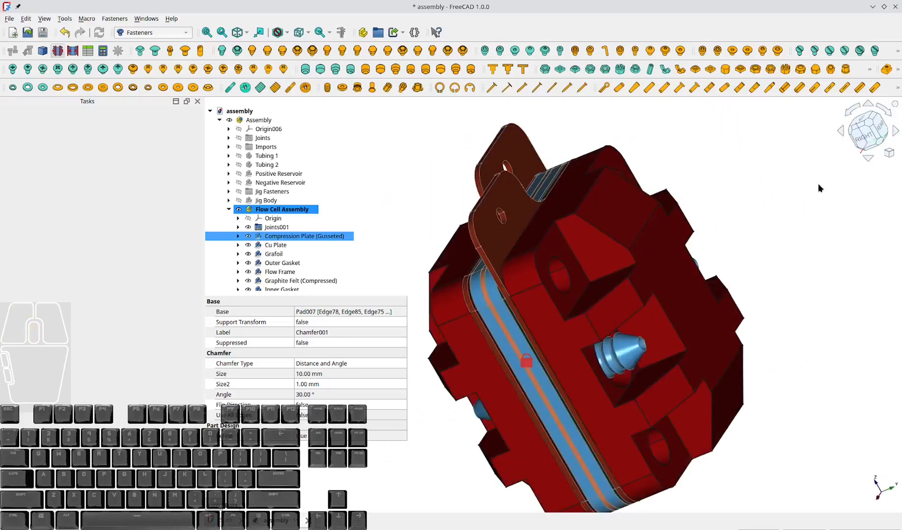
middle_drag(817, 183, 543, 315)
scroll(542, 314, down, 4)
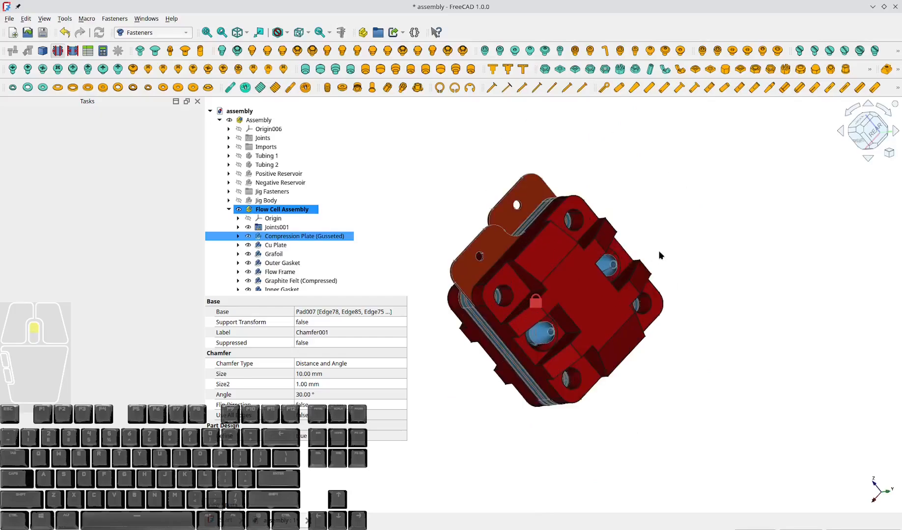
click(498, 304)
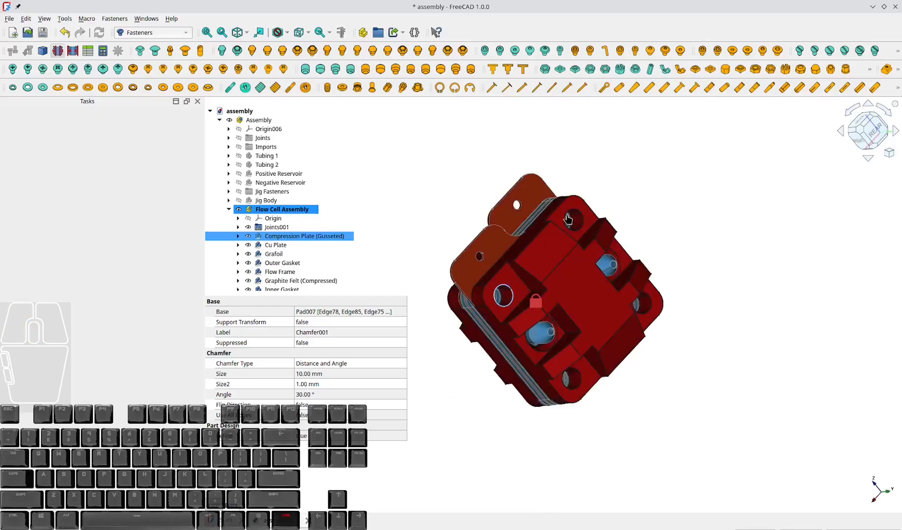
ctrl+click(570, 230)
ctrl+click(565, 378)
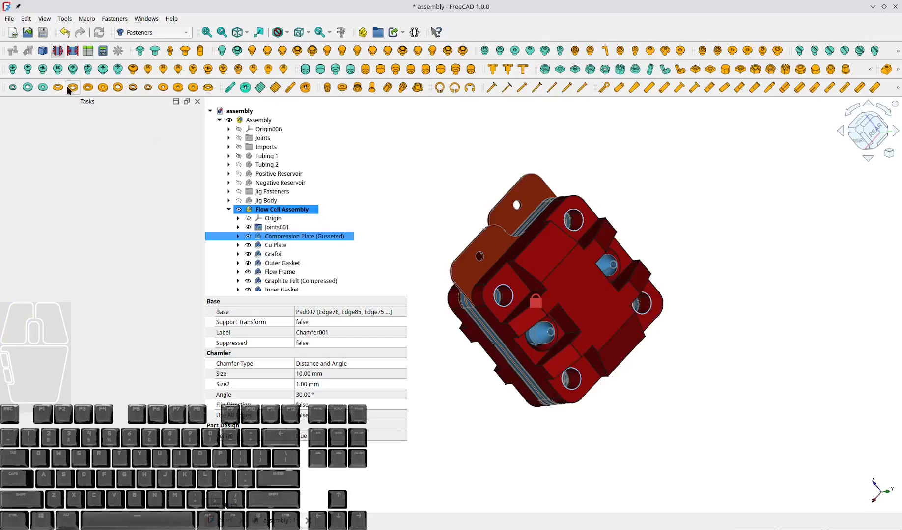
click(118, 87)
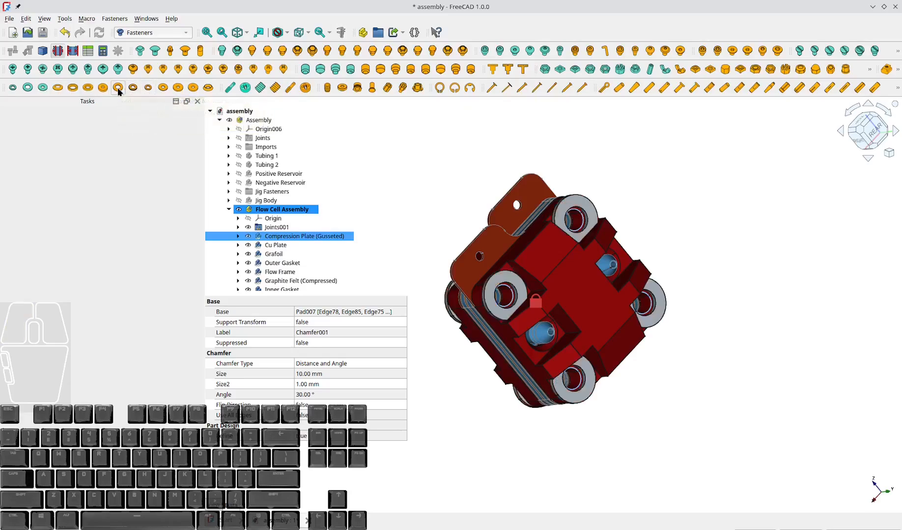
Step: Delete the stray M6x8-Screw from the model tree and check the list of washers
scroll(263, 239, down, 5)
click(267, 245)
scroll(300, 246, down, 2)
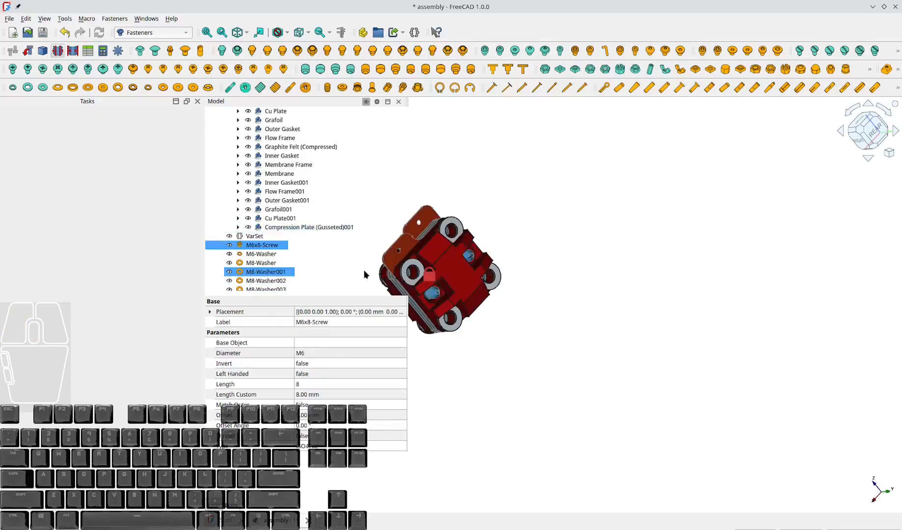
key(Delete)
click(270, 247)
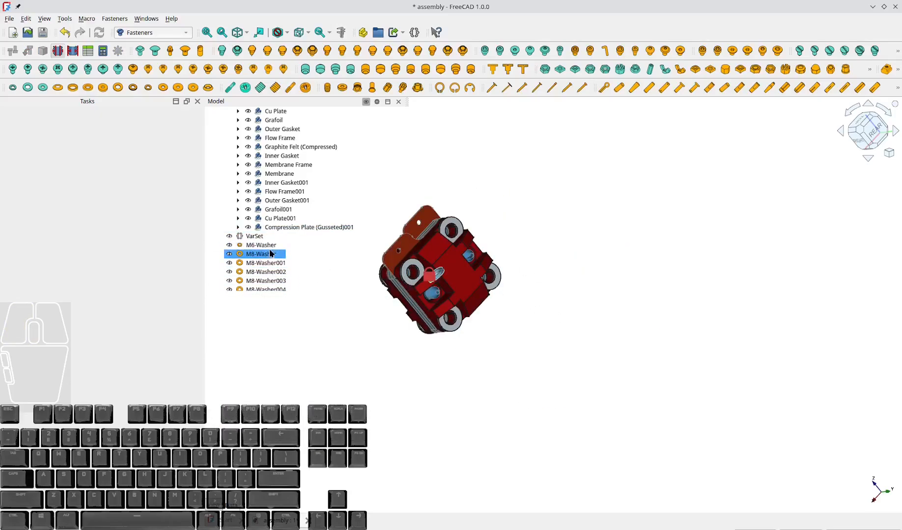
scroll(273, 248, down, 3)
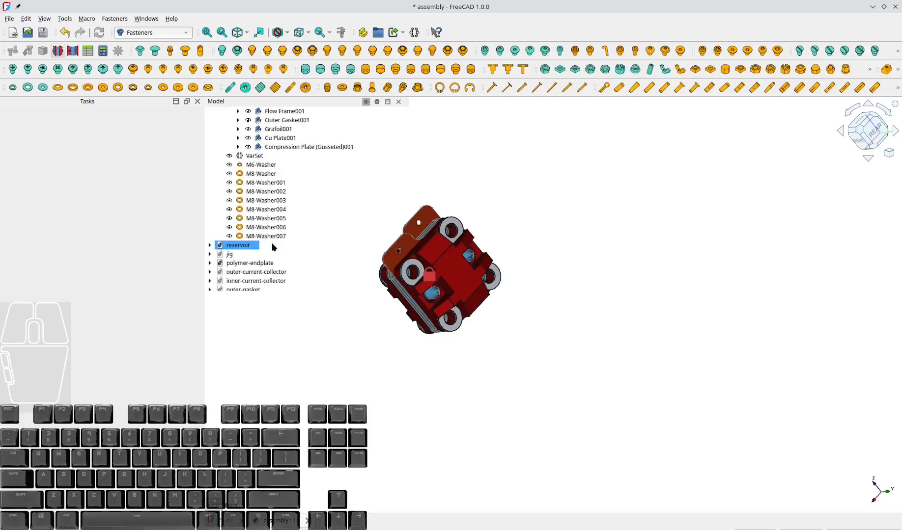
Step: Delete the stray M6-Washer from the model tree
click(273, 241)
click(269, 165)
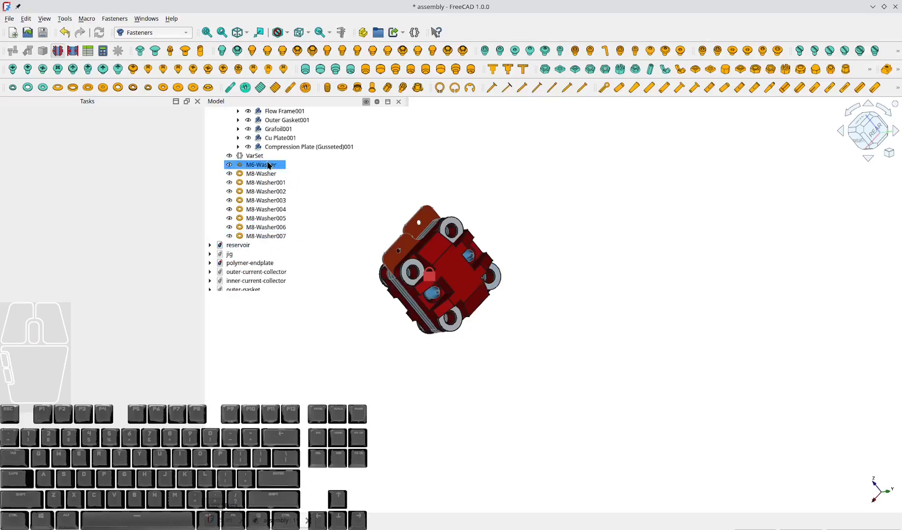
key(Delete)
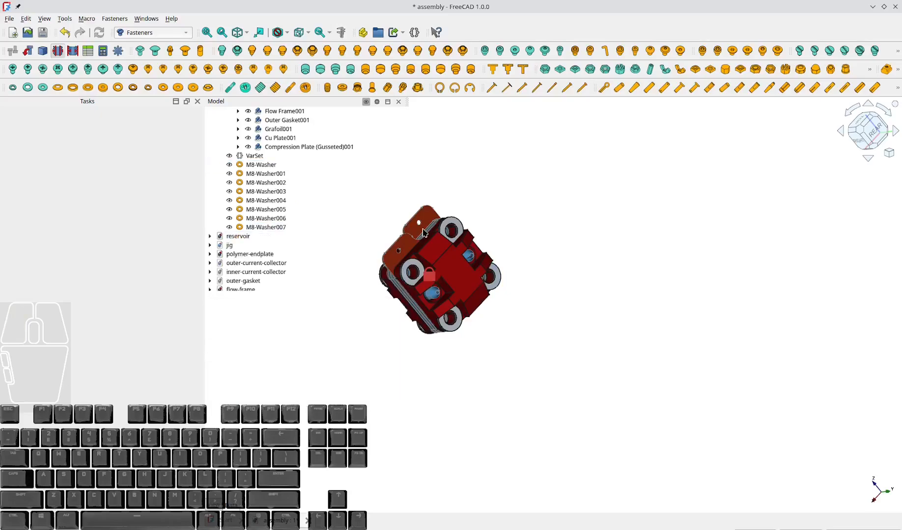
Step: Set the diameter of all eight M8 washers to M6
click(262, 165)
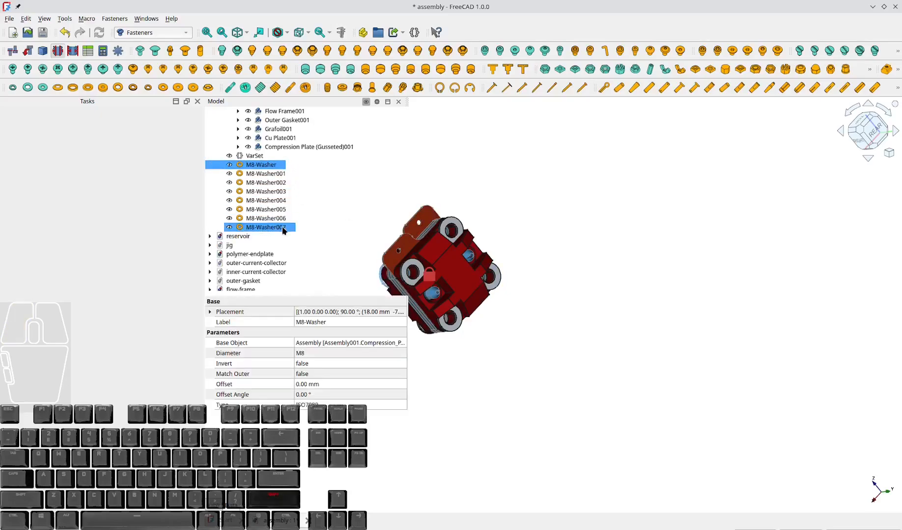
shift+click(266, 226)
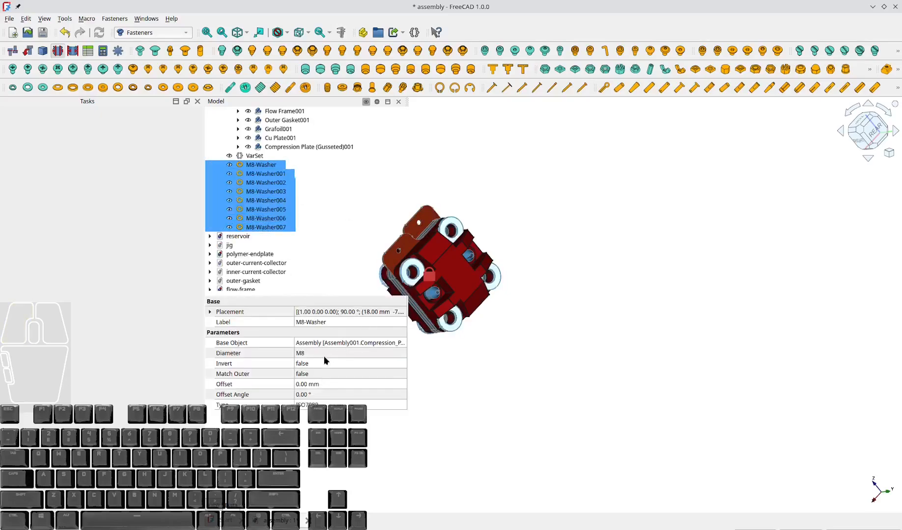
click(323, 353)
click(323, 351)
click(325, 342)
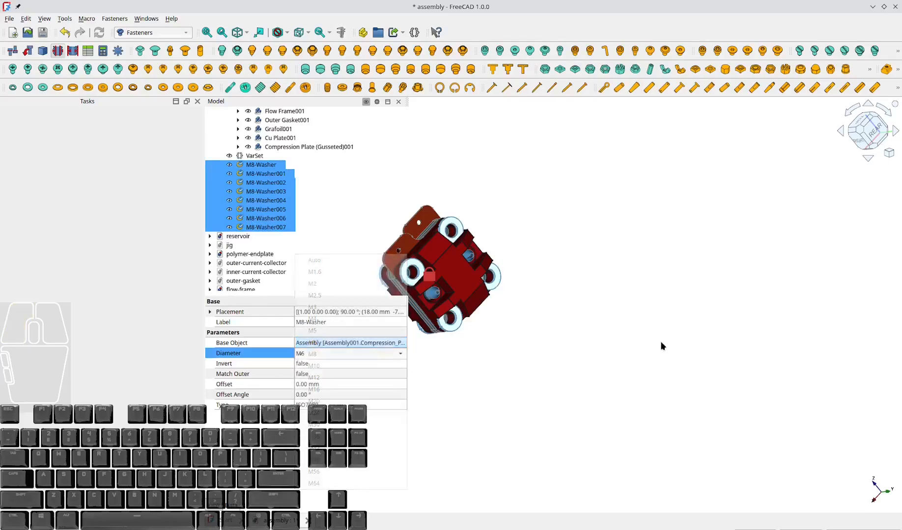
click(660, 346)
key(v)
key(f)
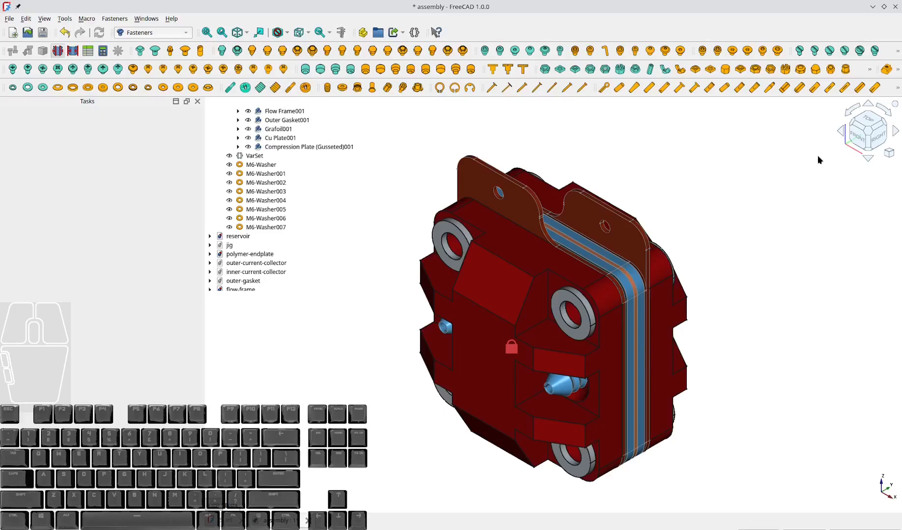
Step: Add DIN 929 hexagonal weld nuts onto the four washers of the rear Compression Plate
click(884, 129)
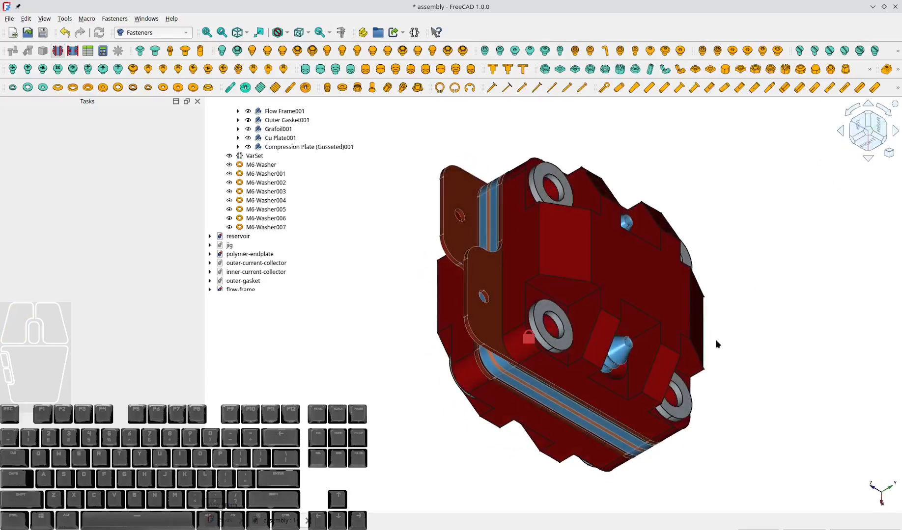
middle_drag(715, 344, 560, 328)
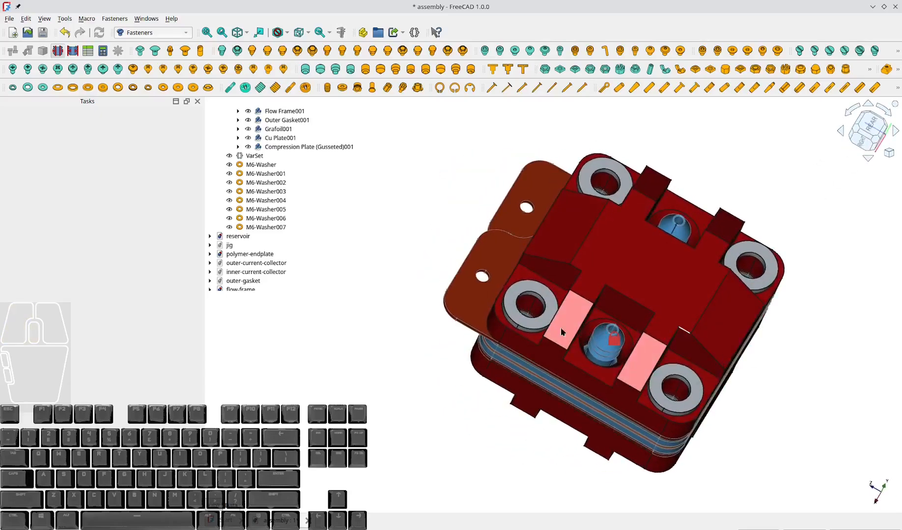
click(519, 307)
ctrl+click(643, 394)
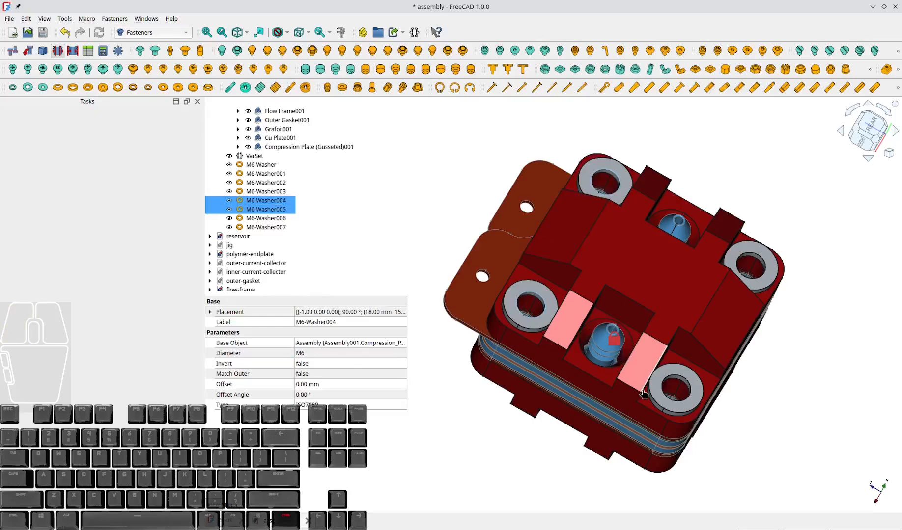
ctrl+click(736, 268)
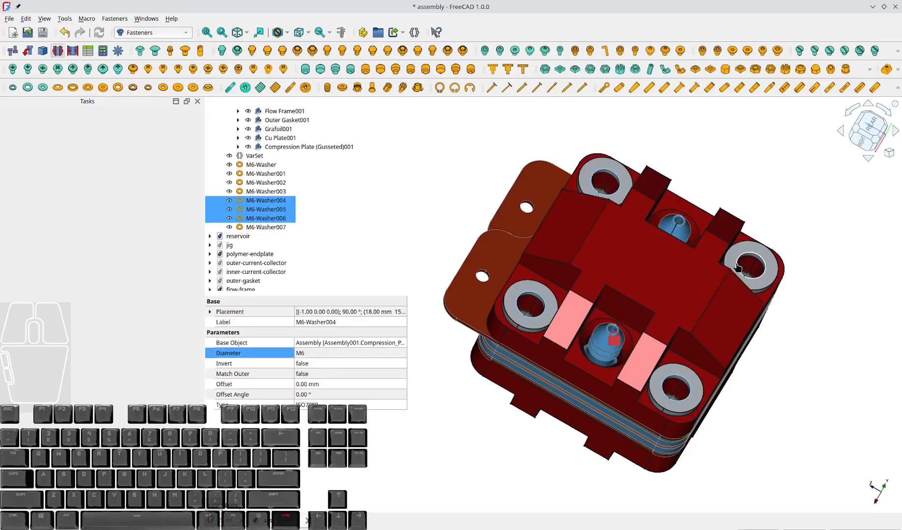
ctrl+click(737, 268)
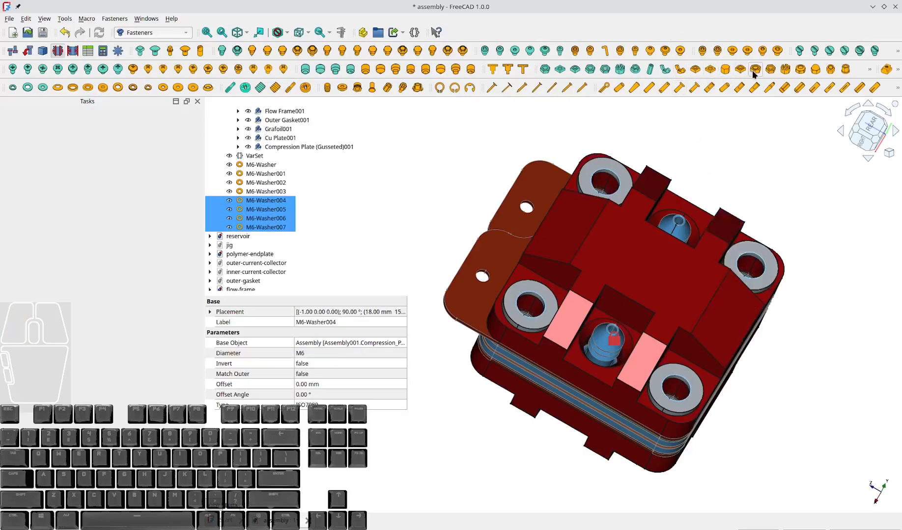
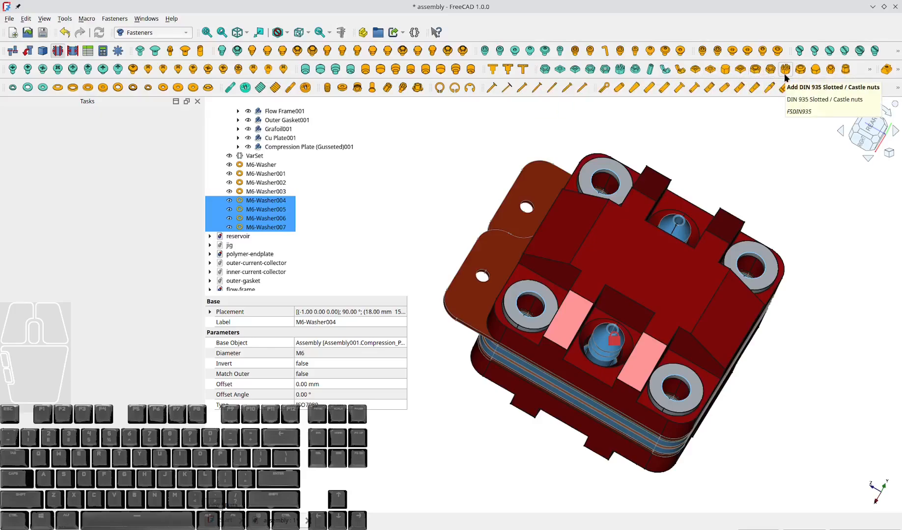
click(868, 68)
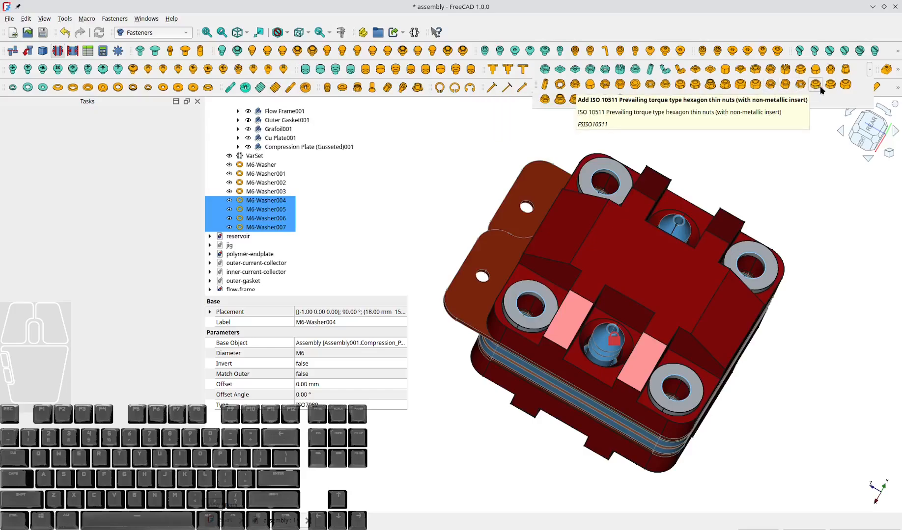
click(114, 18)
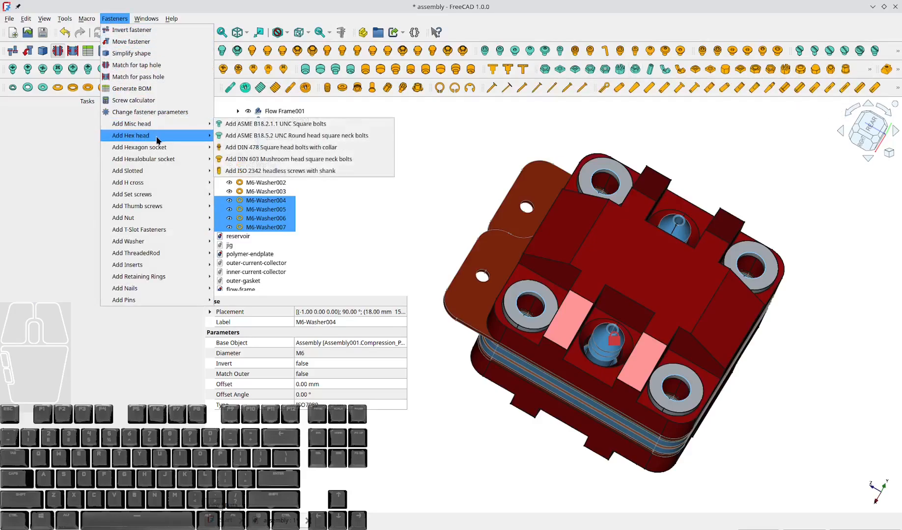
mouse_move(159, 138)
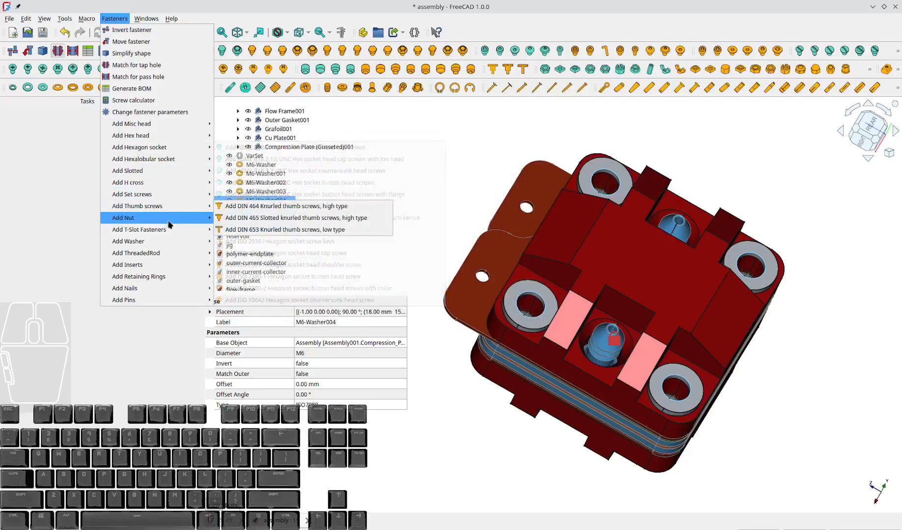
mouse_move(169, 217)
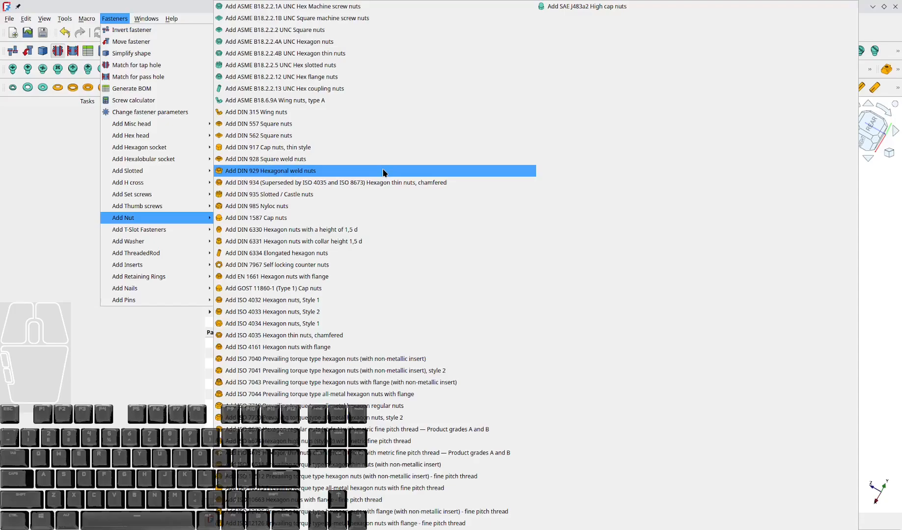
click(383, 172)
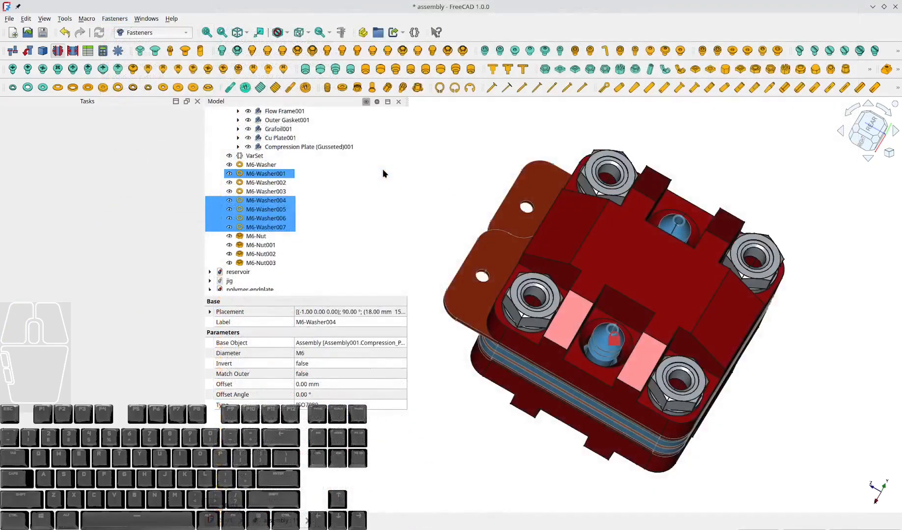
Step: Examine the four M6 nuts up close and check their available type options
scroll(520, 305, up, 5)
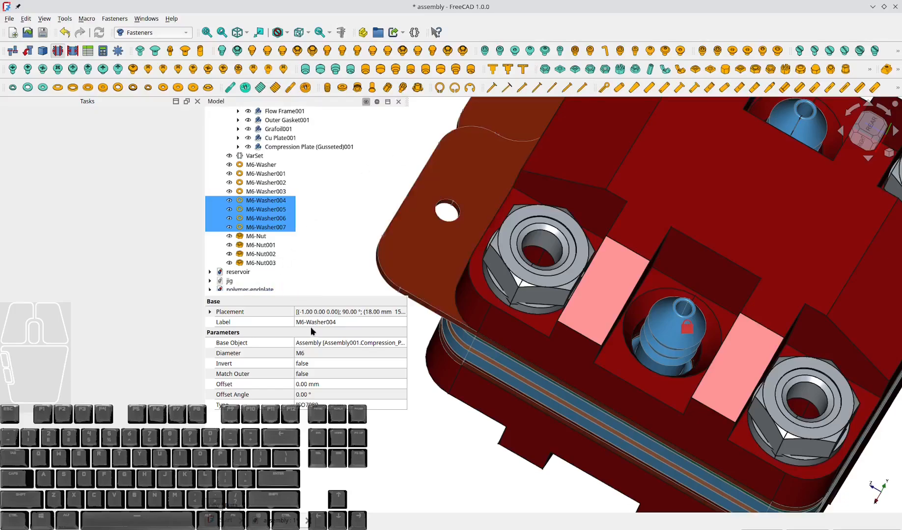
click(273, 264)
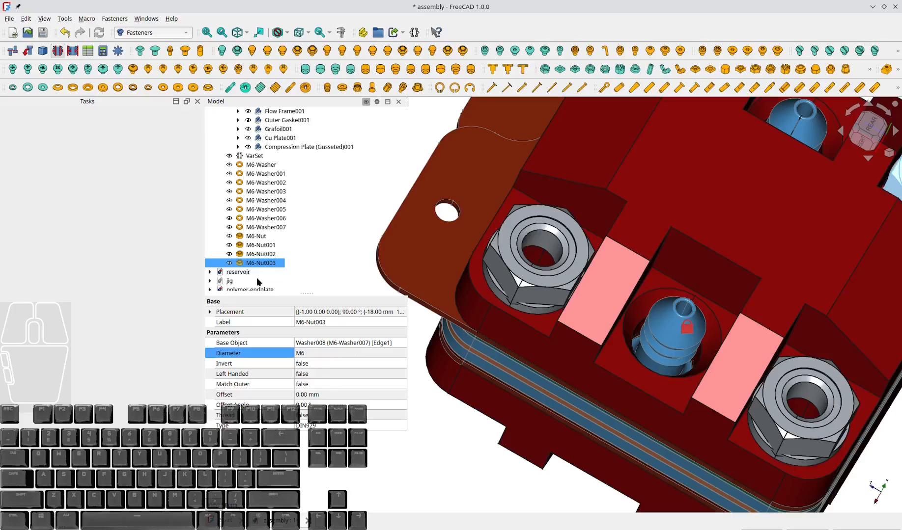
shift+click(262, 237)
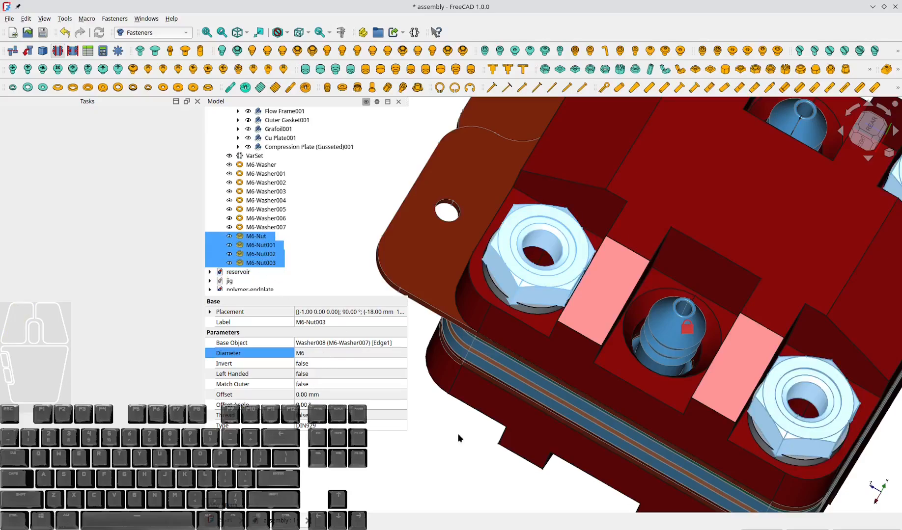
click(341, 425)
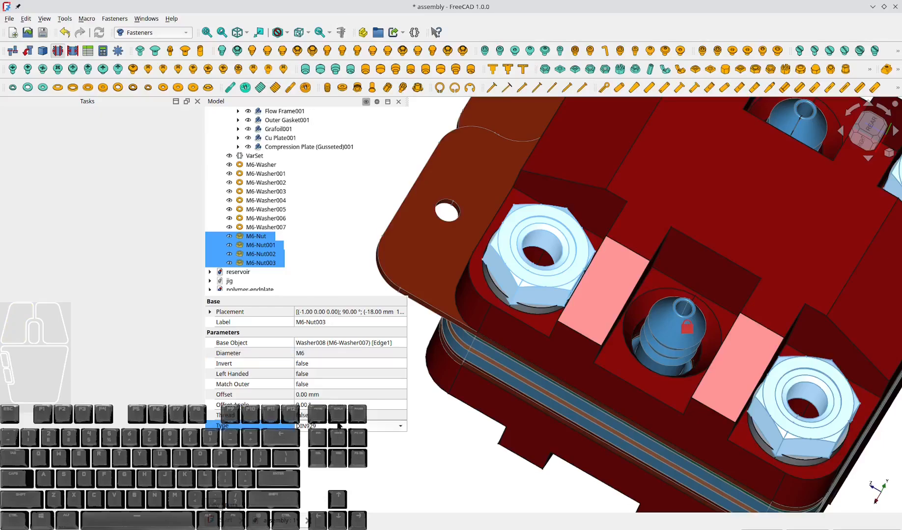
click(340, 425)
click(472, 441)
scroll(605, 370, down, 4)
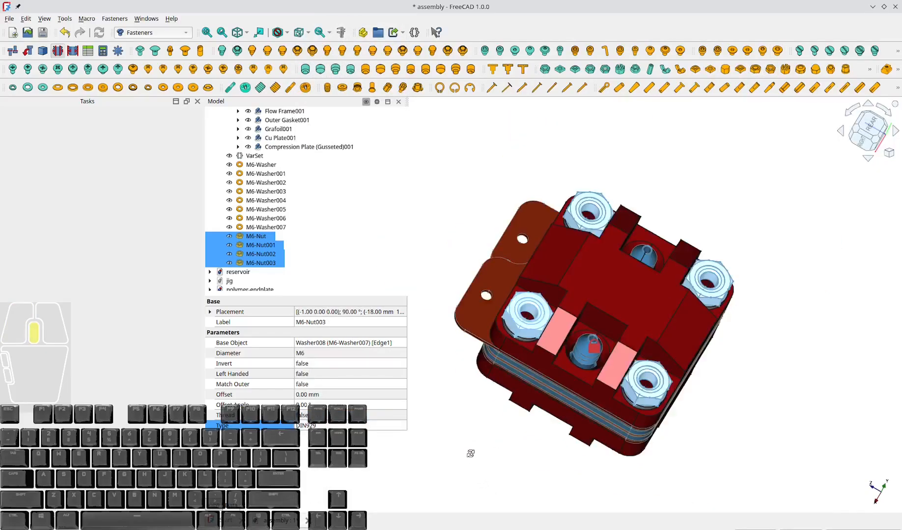
Step: Add ISO 4762 hexagon socket head cap screws onto the four washers of the front Compression Plate
key(0)
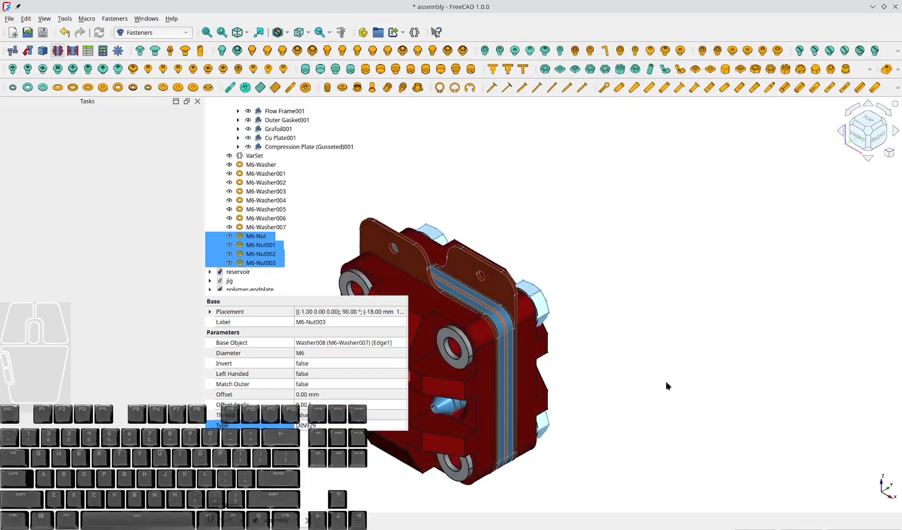
scroll(439, 460, up, 2)
key(1)
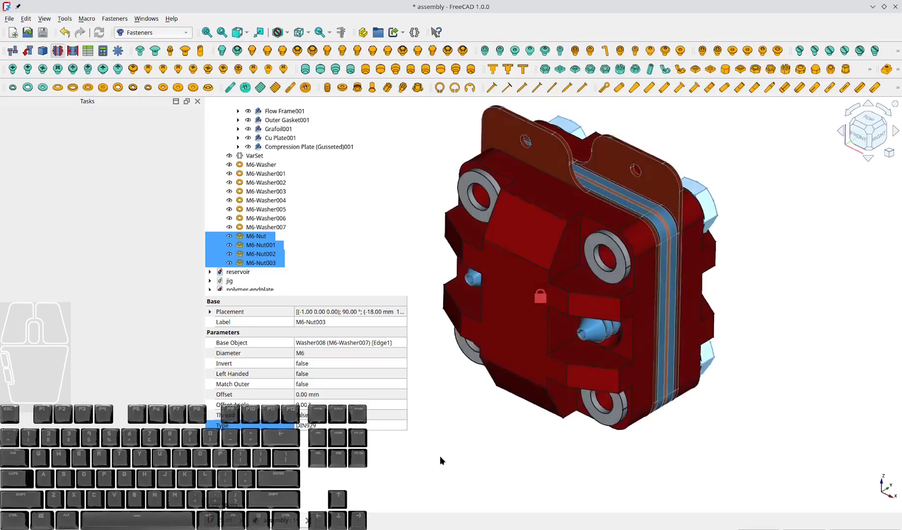
middle_drag(650, 475, 696, 438)
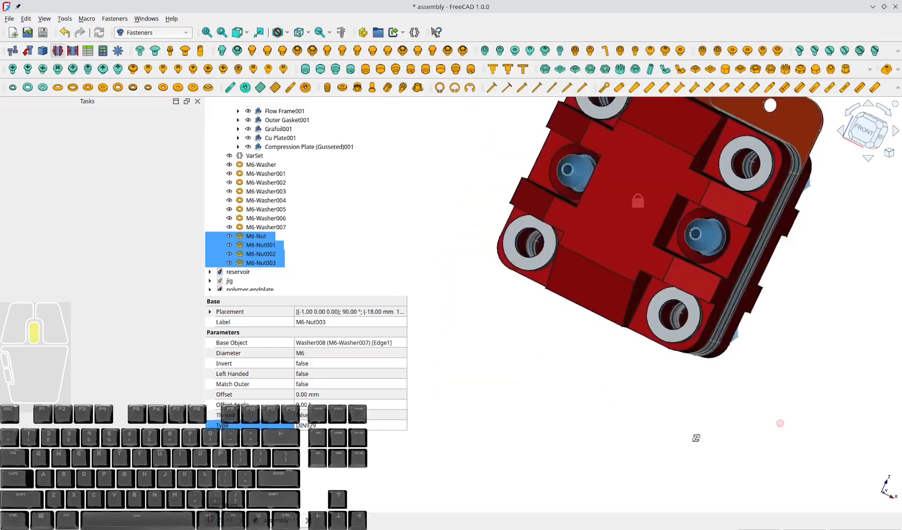
click(513, 268)
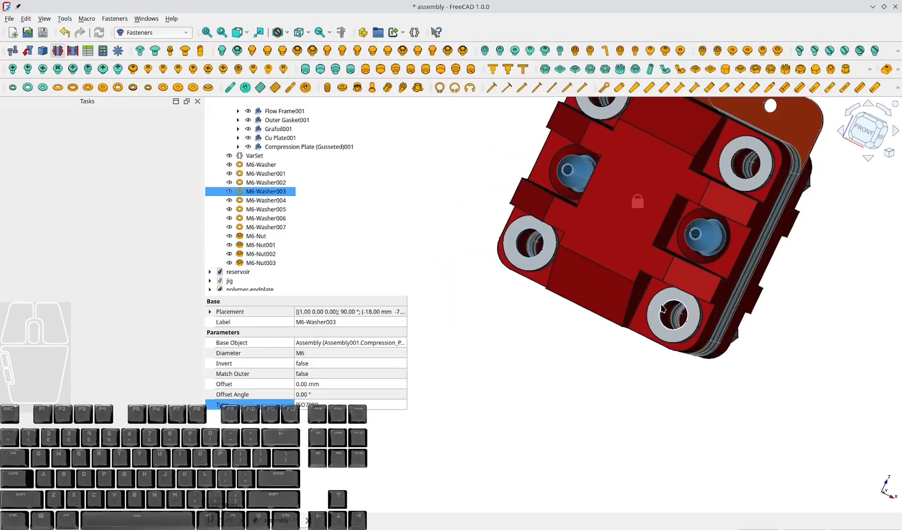
ctrl+click(731, 167)
ctrl+click(601, 109)
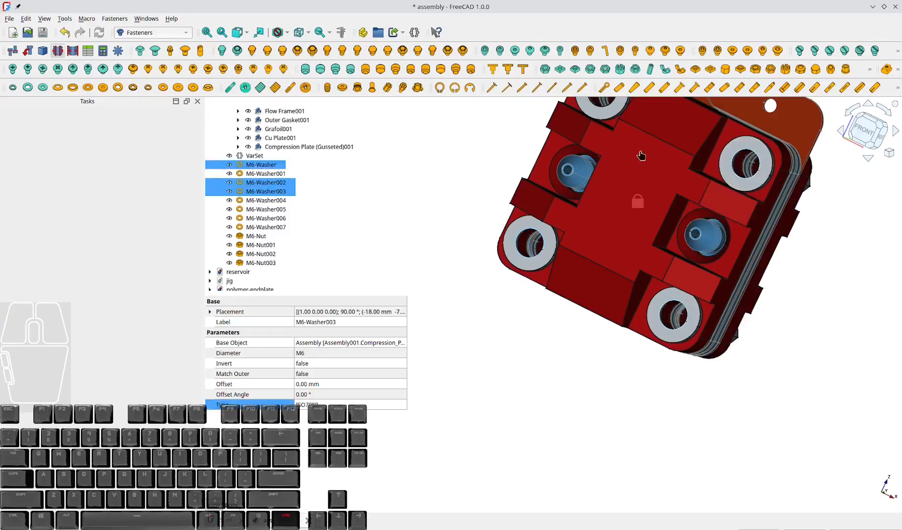
ctrl+click(536, 251)
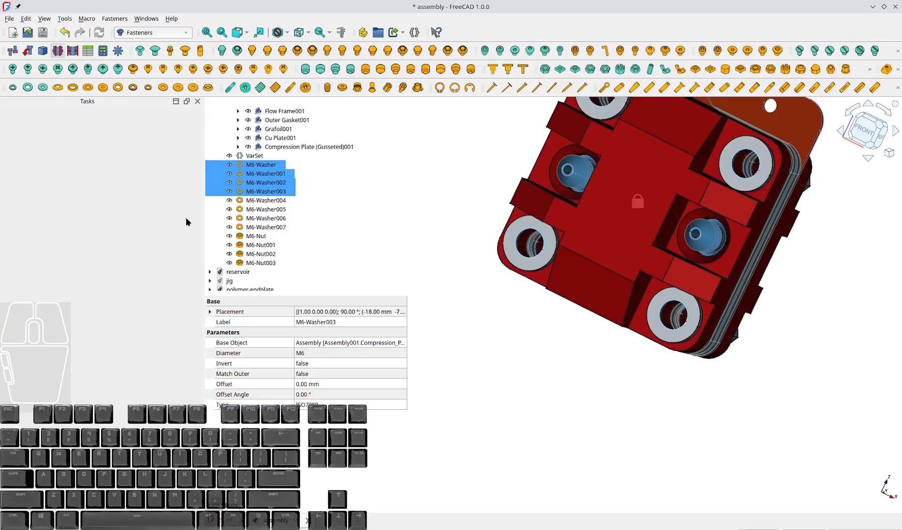
click(113, 19)
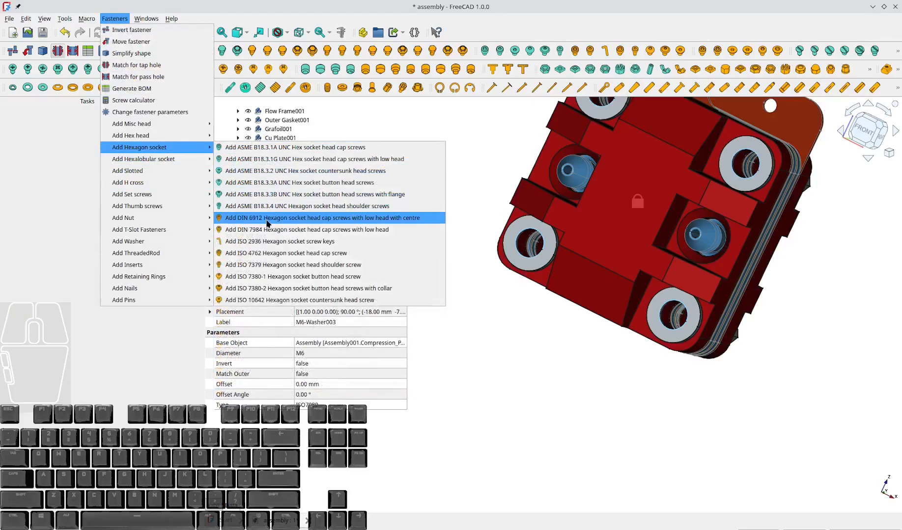
click(299, 252)
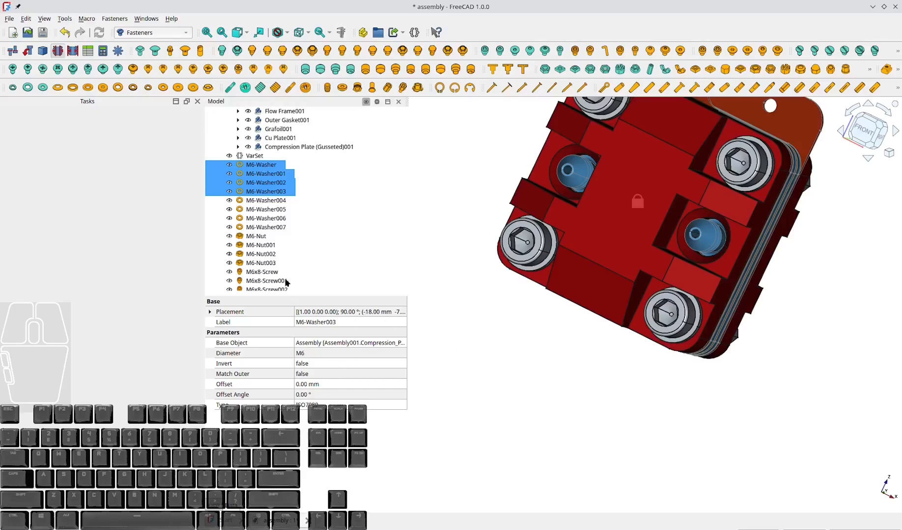
Step: Set the length of the four M6 cap screws to 35 mm and check their fit from the right side
click(263, 272)
scroll(265, 265, down, 2)
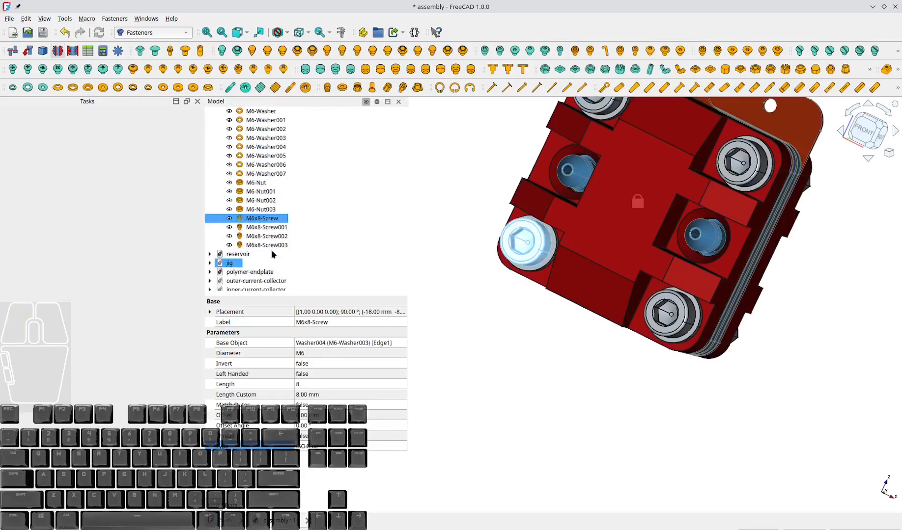
shift+click(268, 244)
click(310, 396)
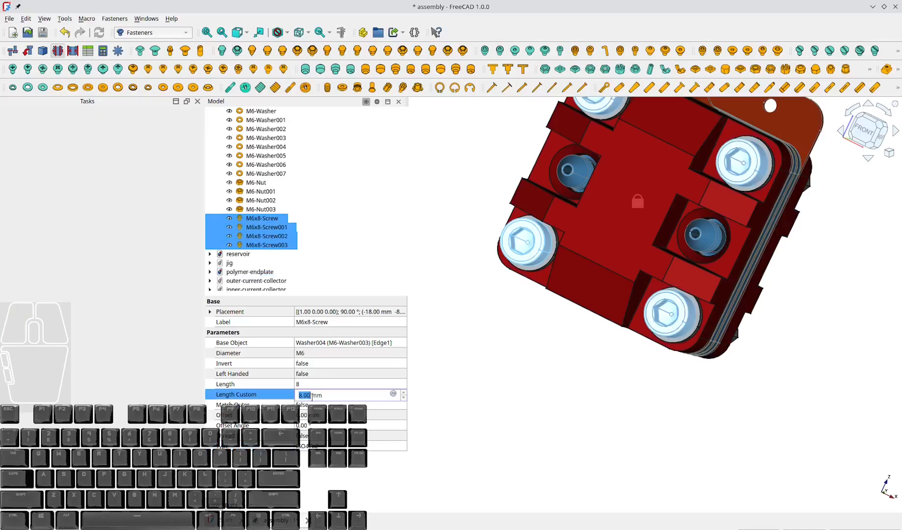
click(339, 379)
click(340, 379)
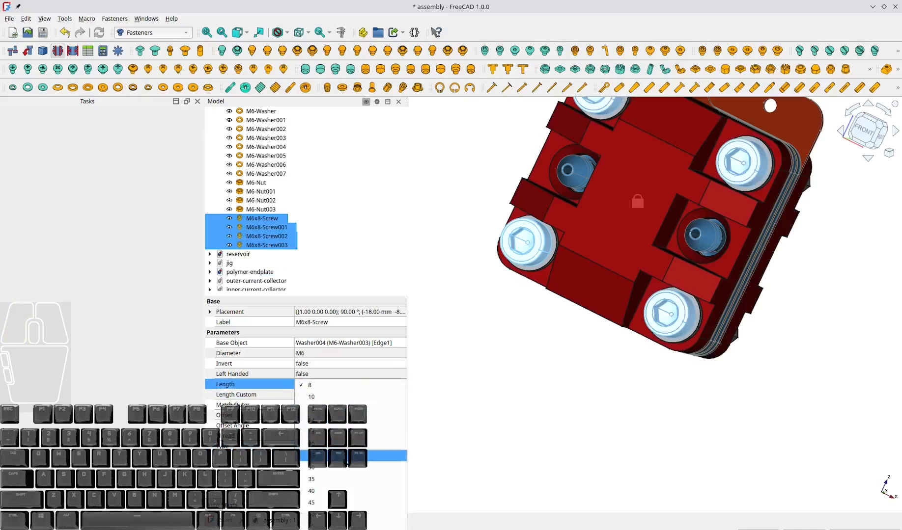
click(342, 480)
click(583, 446)
key(3)
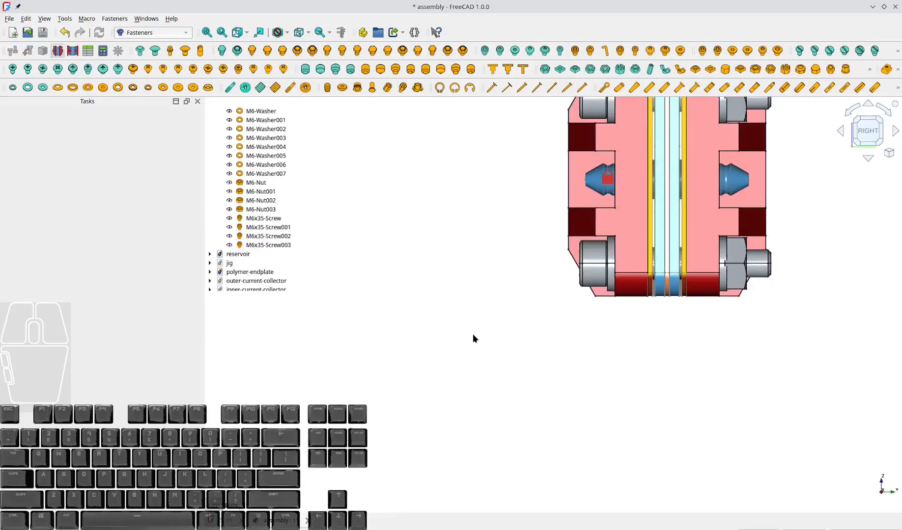
scroll(474, 338, down, 2)
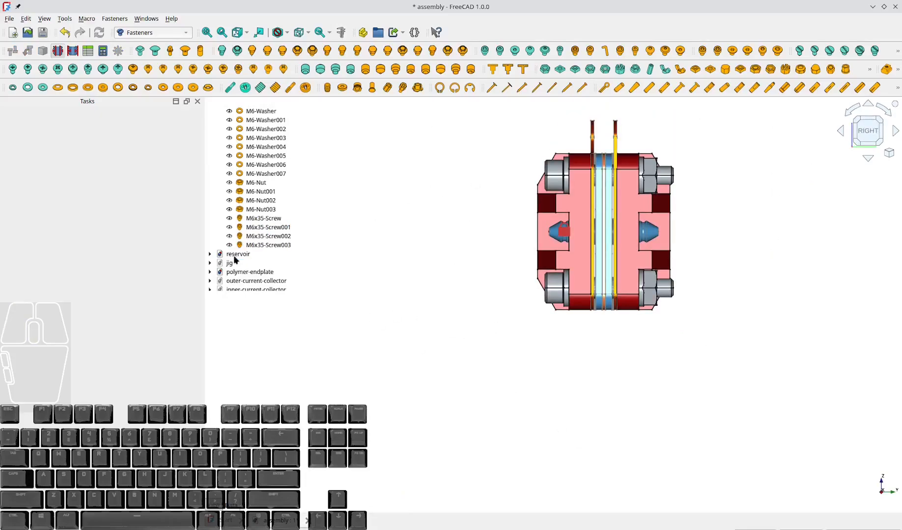
Step: Select the Flow Cell Assembly and switch to the Assembly workbench
scroll(242, 253, up, 3)
scroll(279, 175, up, 6)
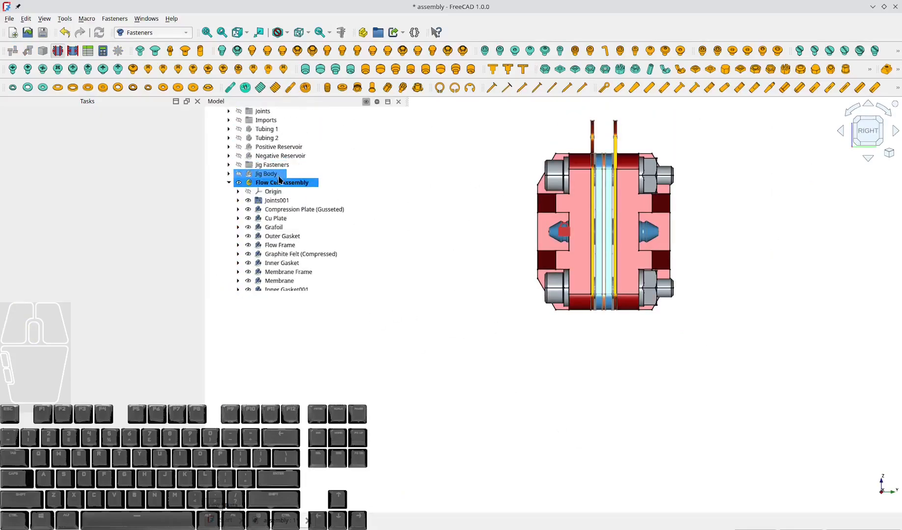
right_click(279, 183)
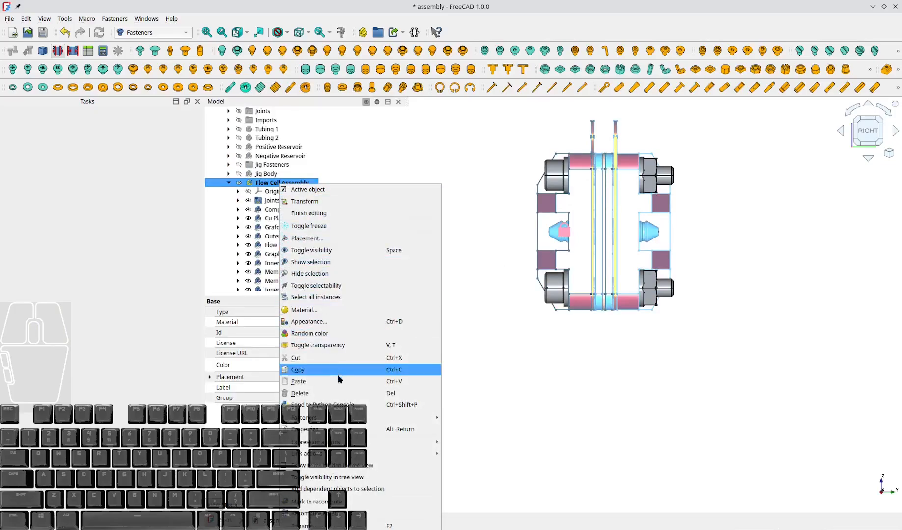
click(60, 158)
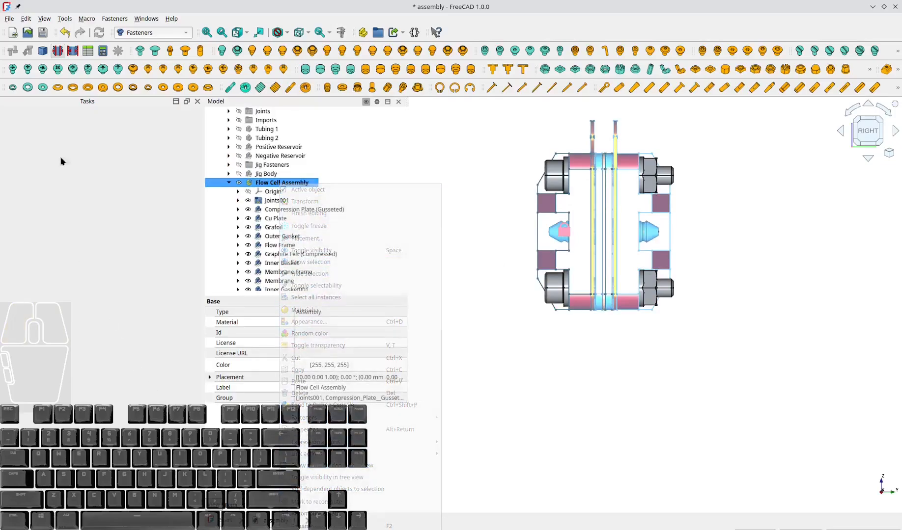
click(157, 33)
click(142, 7)
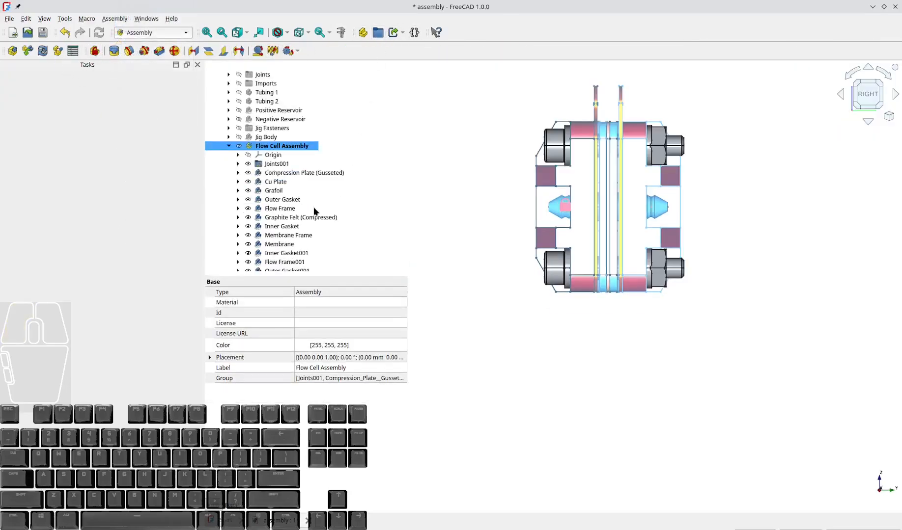
Step: Create a group in the assembly document and name it Flow Cell Fasteners
click(283, 210)
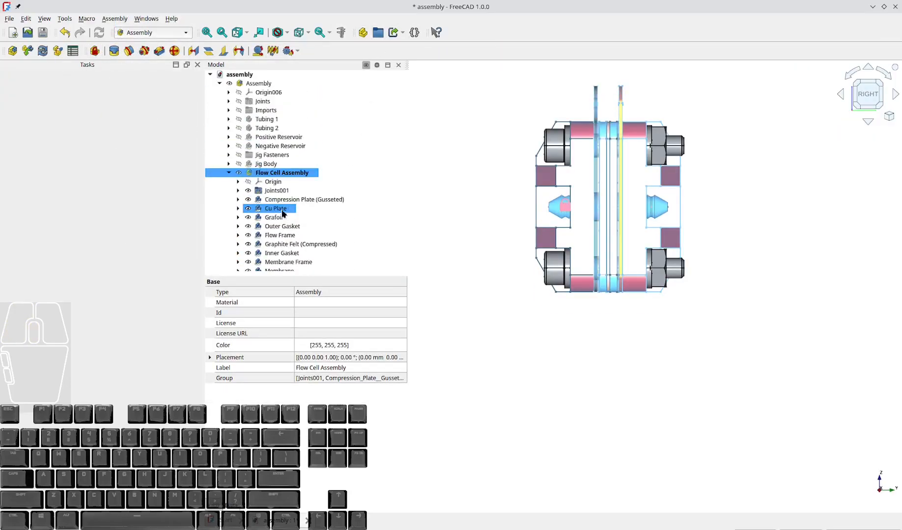
scroll(285, 209, down, 10)
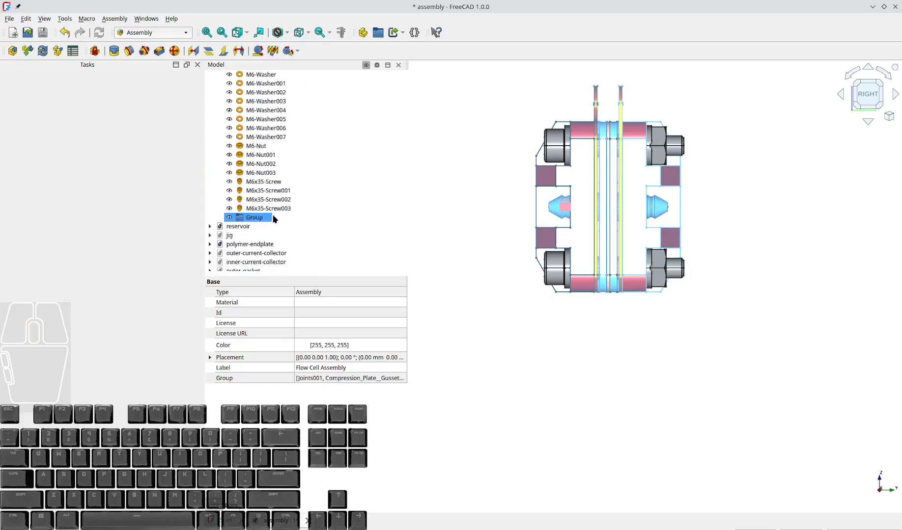
click(261, 218)
double_click(259, 216)
text(Fas)
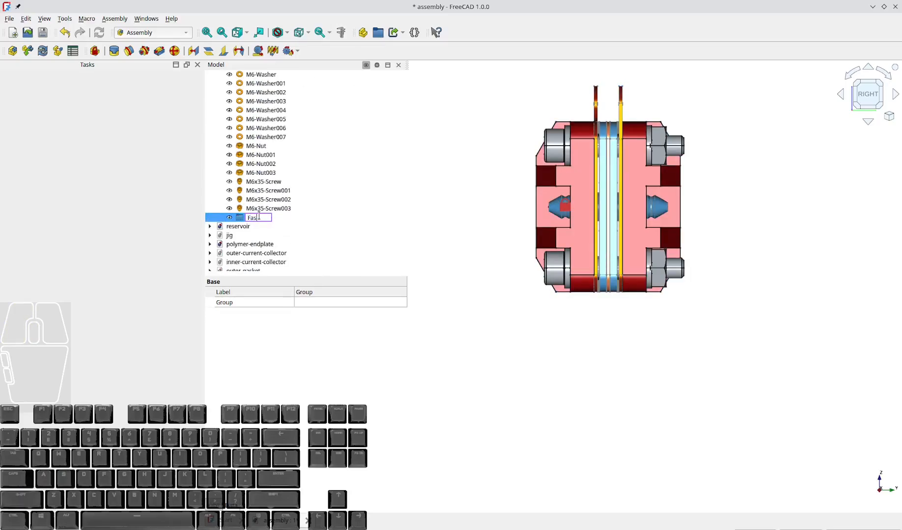
text(l)
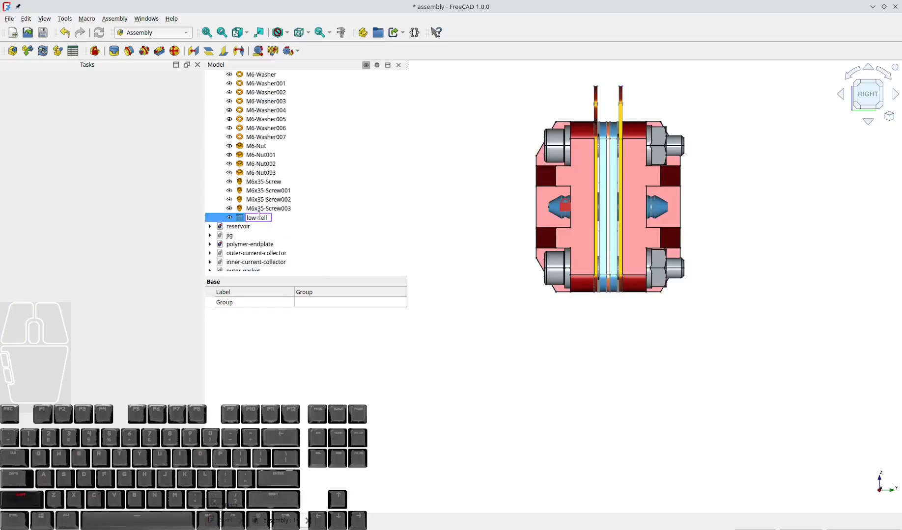
text(owCellFasteners)
key(Return)
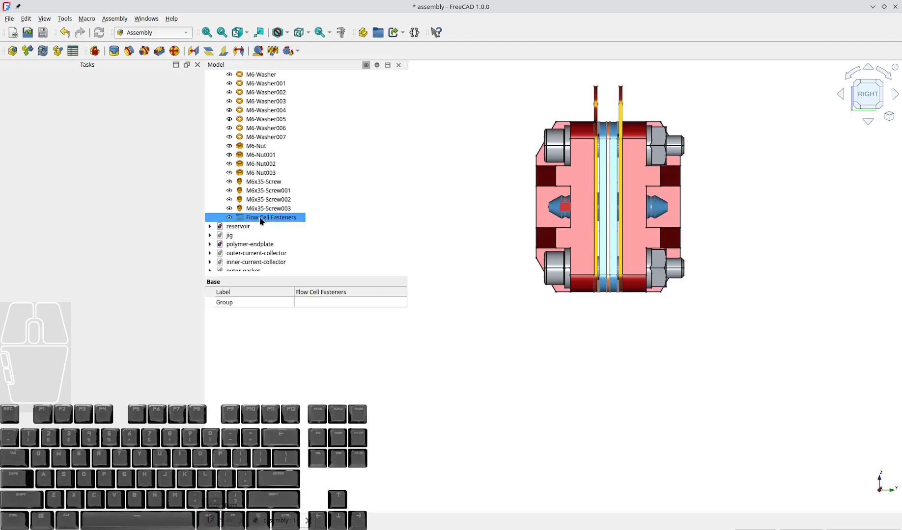
Step: Move all the M6 washers, nuts and M6x35 screws into the Flow Cell Fasteners group
click(258, 209)
scroll(261, 201, up, 2)
ctrl+click(265, 190)
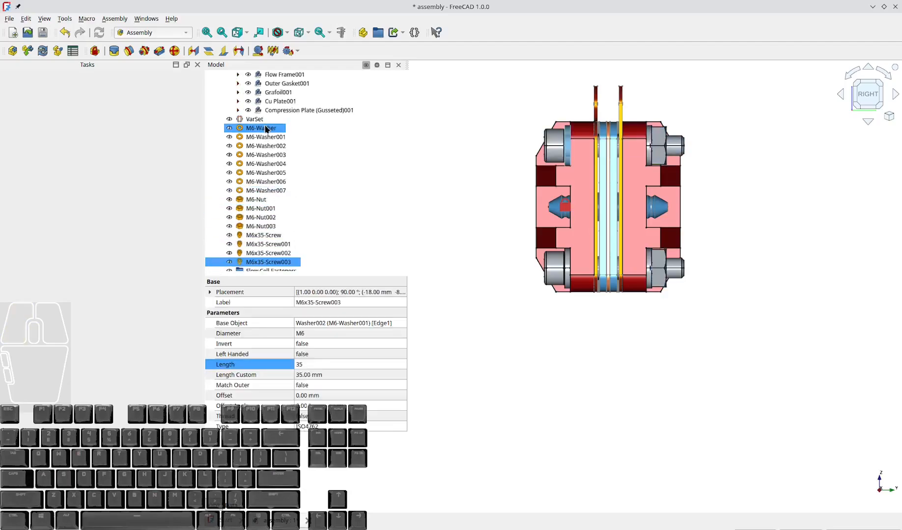
shift+click(262, 129)
scroll(264, 153, down, 2)
Step: Try to move the Flow Cell Fasteners group into the Flow Cell Assembly
drag(265, 175, 274, 77)
scroll(263, 203, down, 1)
scroll(260, 195, up, 2)
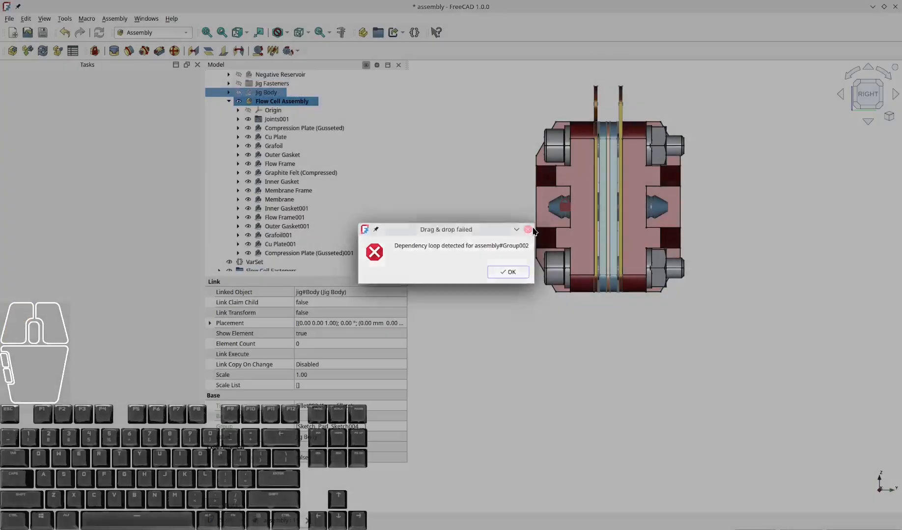
click(529, 229)
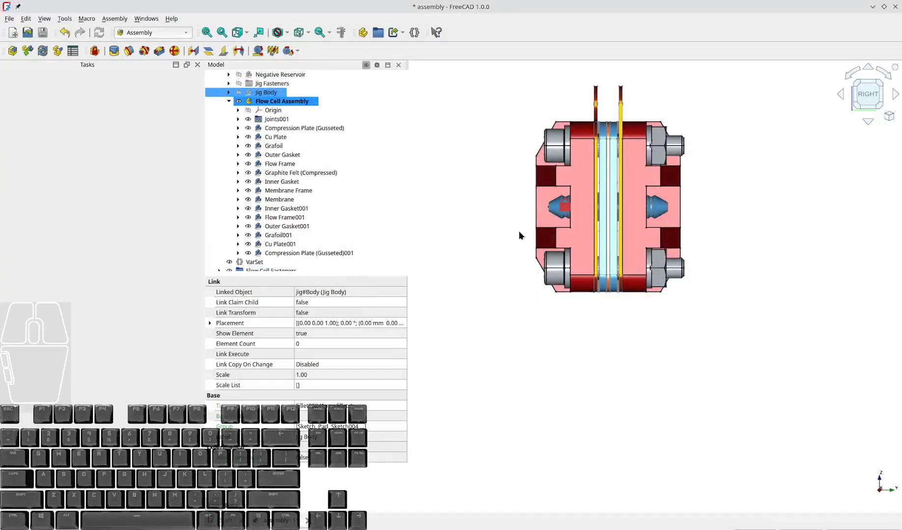
click(477, 246)
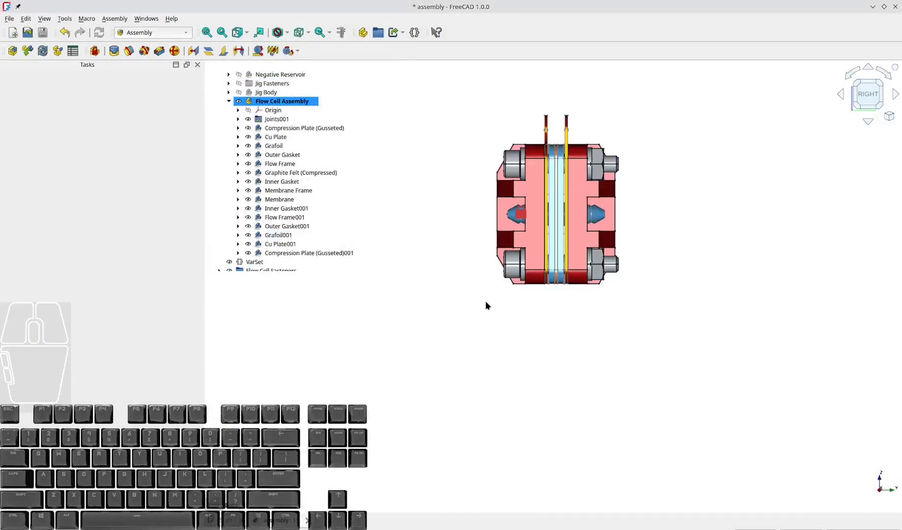
Step: Switch to the isometric view and show the Jig Body along with the flow cell
key(v)
key(0)
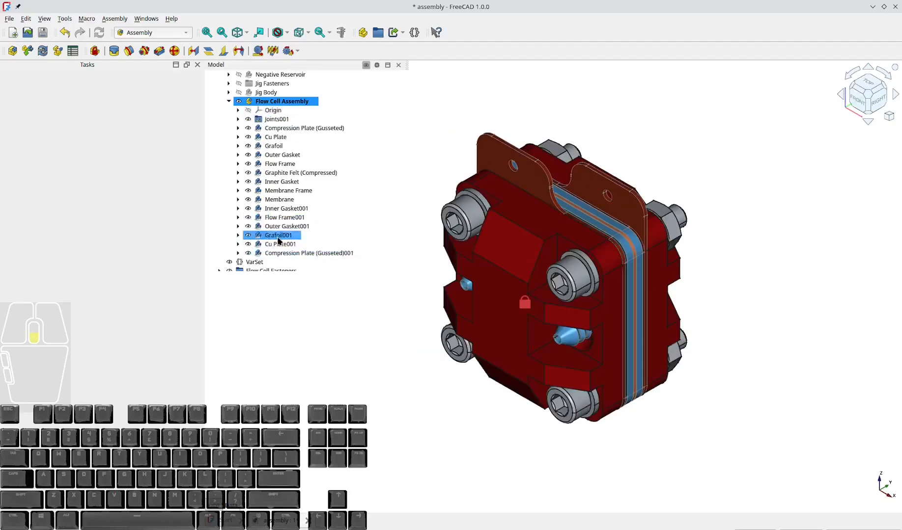
scroll(278, 240, down, 2)
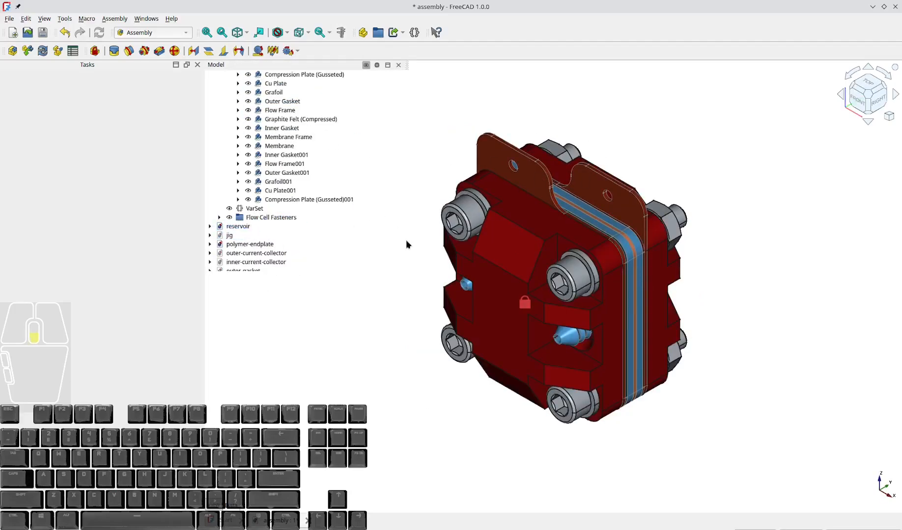
scroll(406, 244, down, 2)
scroll(323, 156, up, 4)
click(247, 156)
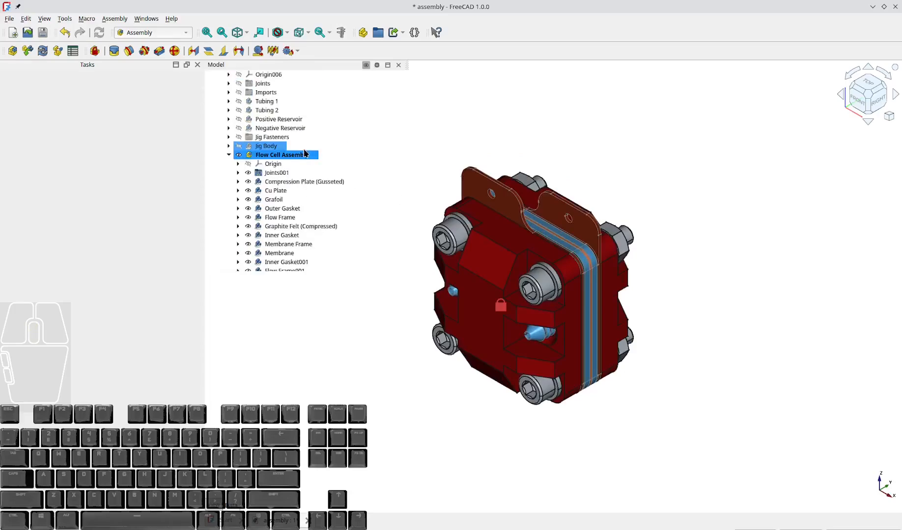
click(239, 147)
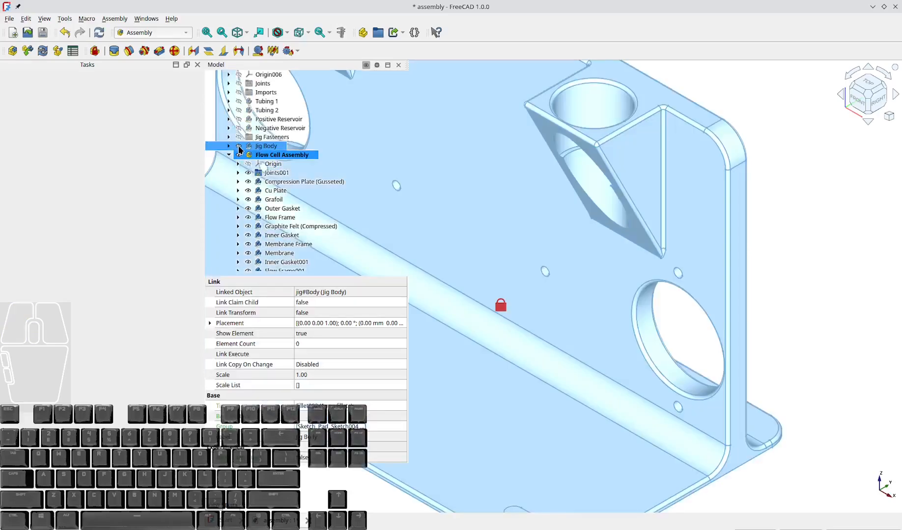
scroll(680, 204, down, 5)
Step: Try to transform the Flow Cell Assembly by moving it over the jig base and rotating it about the vertical axis to about 273°
click(280, 155)
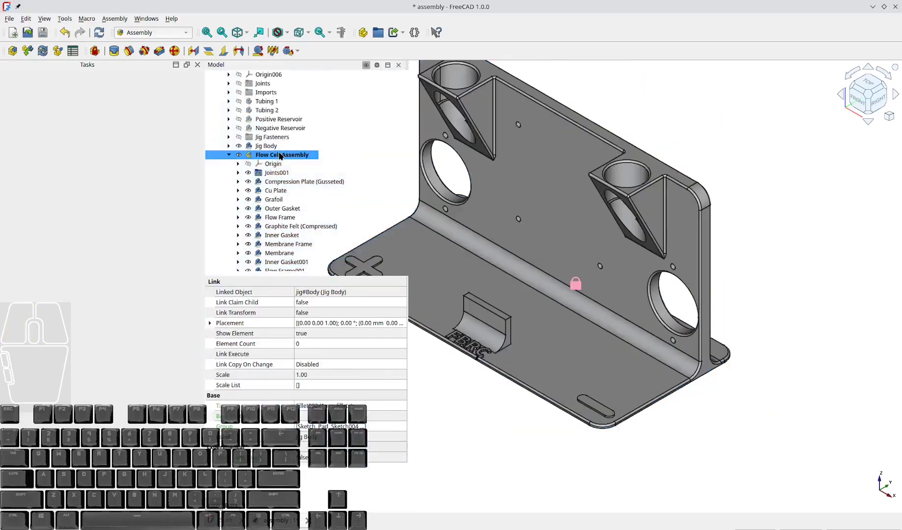
right_click(279, 155)
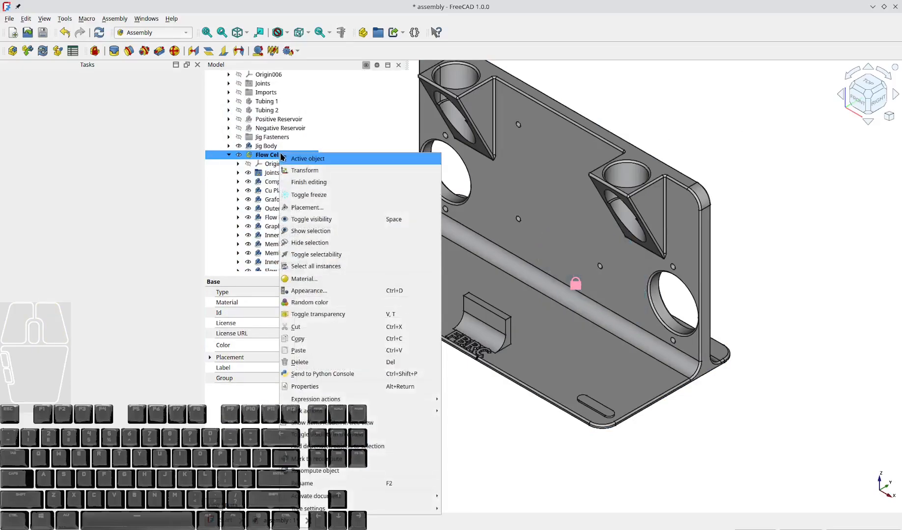
click(295, 171)
drag(639, 259, 555, 293)
drag(512, 273, 513, 219)
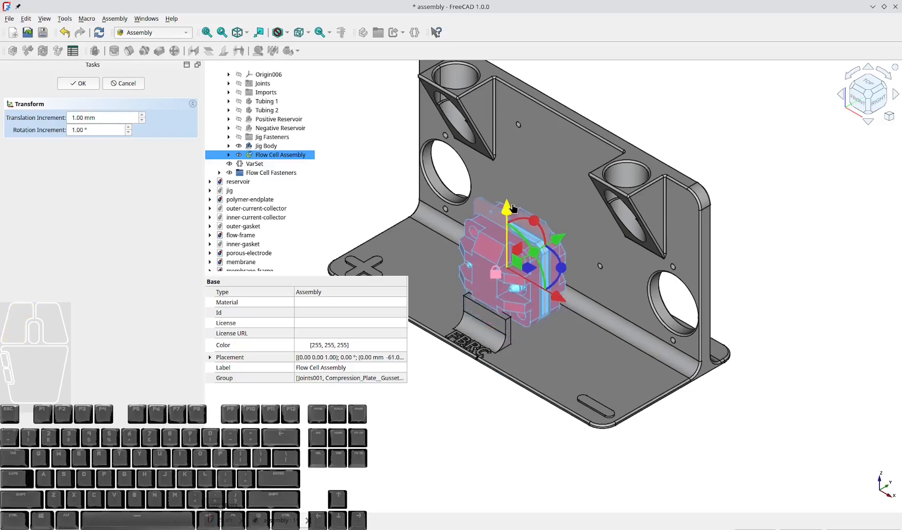
drag(550, 272, 508, 284)
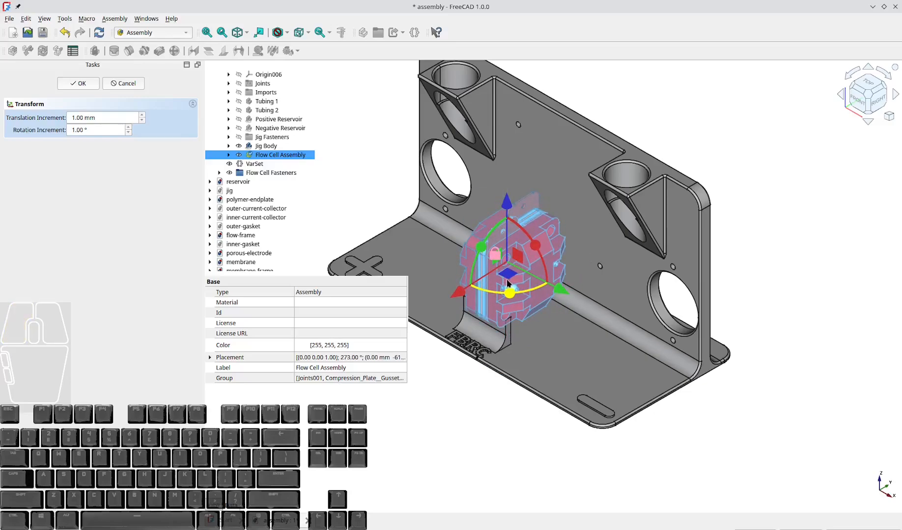
middle_drag(509, 284, 642, 269)
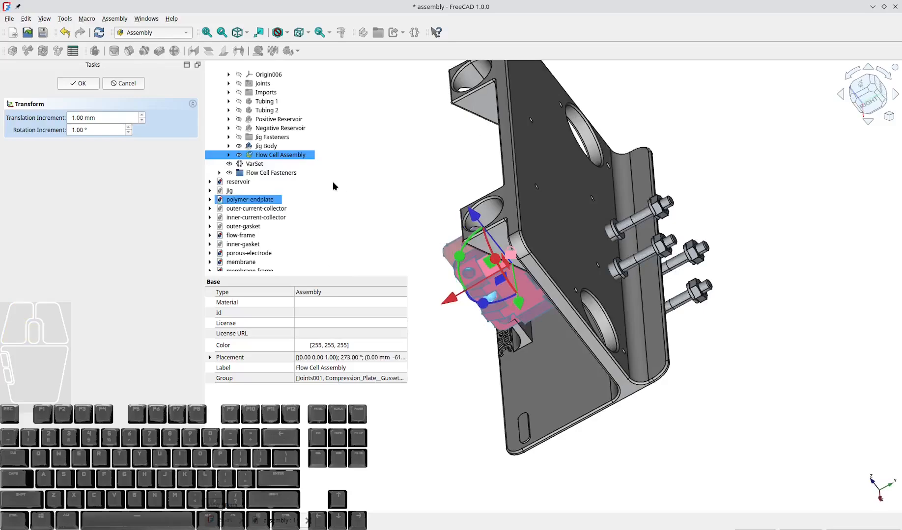
click(124, 83)
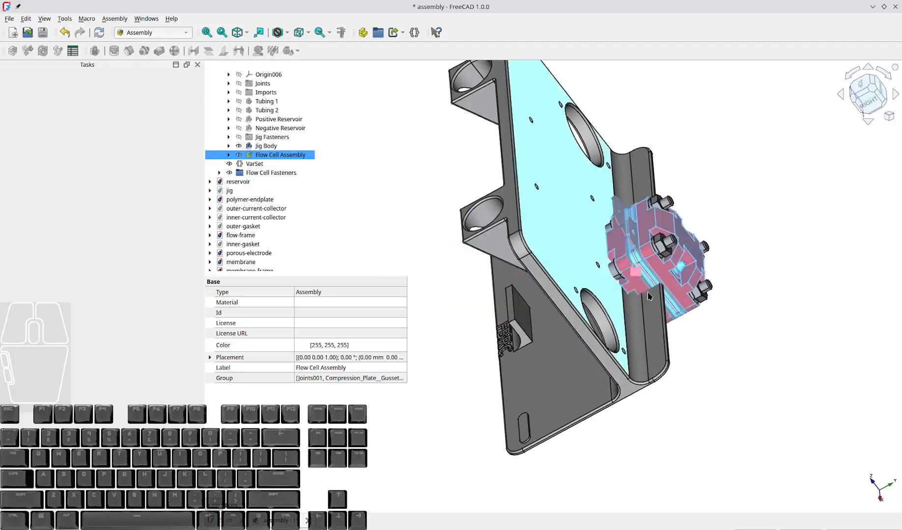
Step: Hide the Flow Cell Fasteners group and show it again to check which parts it controls
click(258, 172)
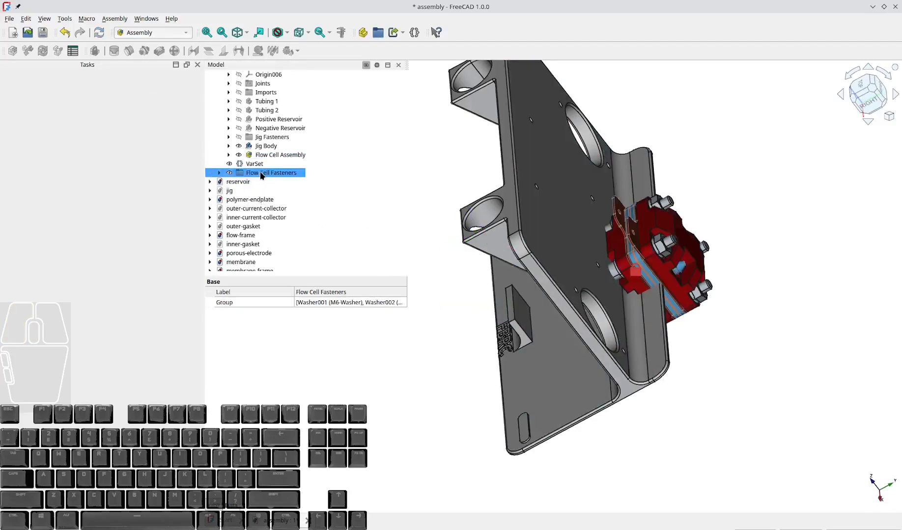
right_click(259, 173)
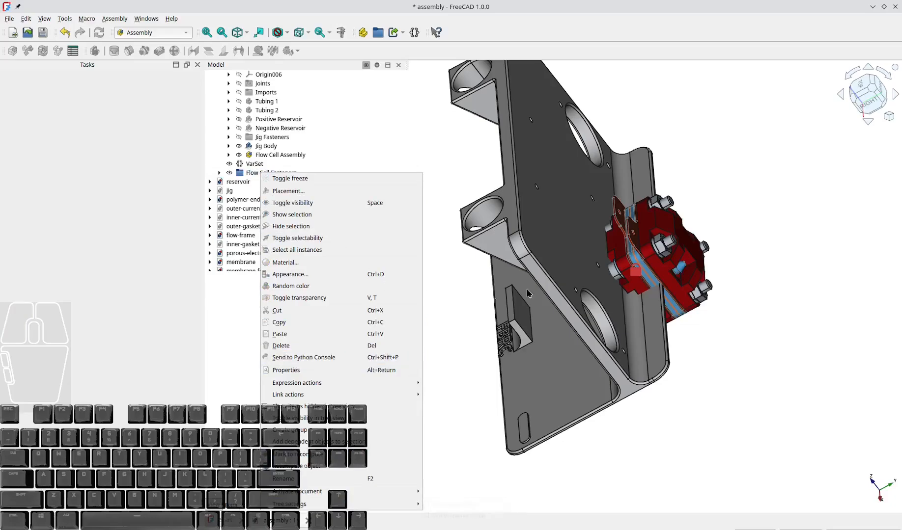
click(706, 309)
click(233, 173)
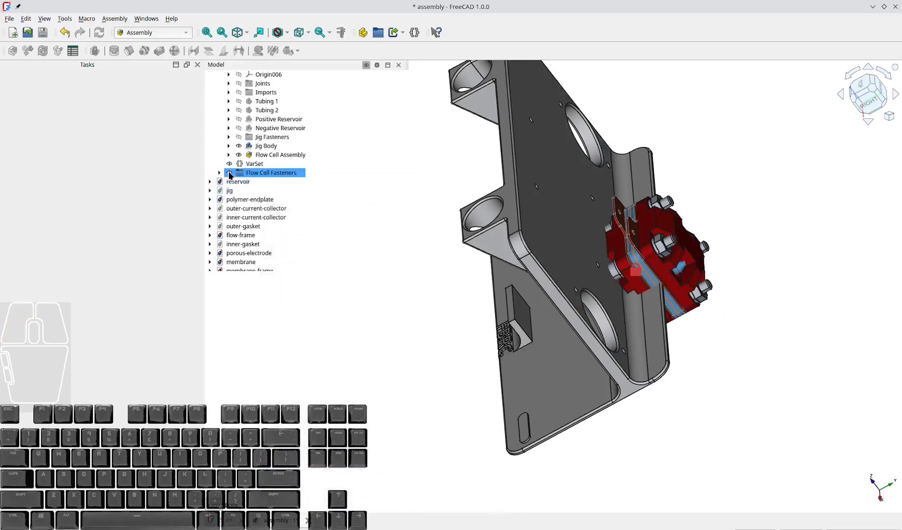
click(230, 173)
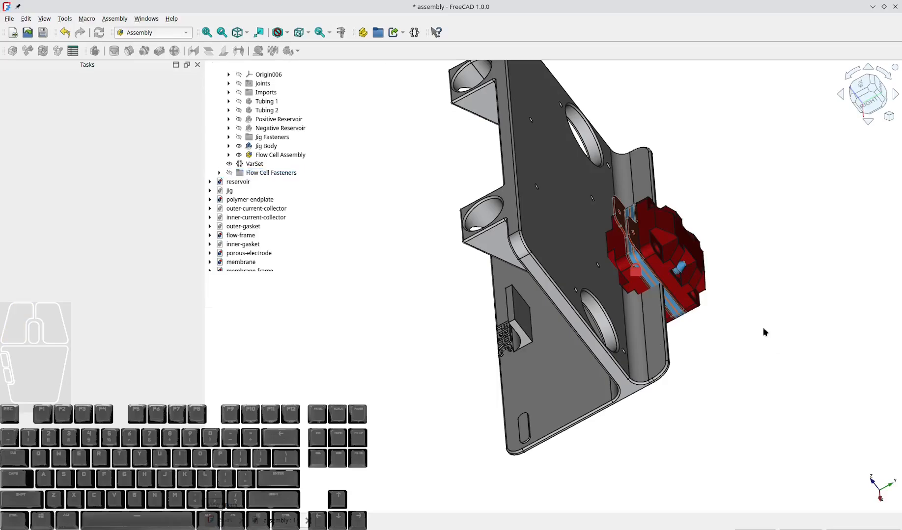
click(678, 244)
click(259, 175)
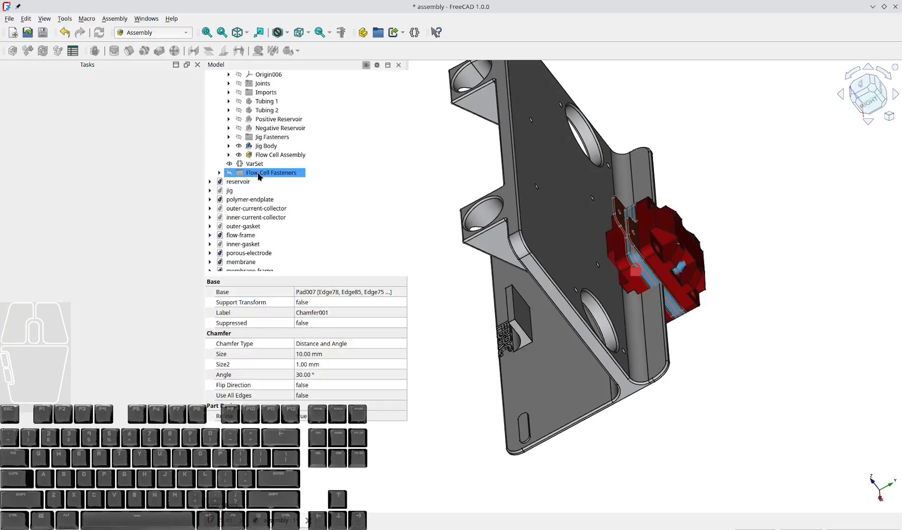
click(260, 175)
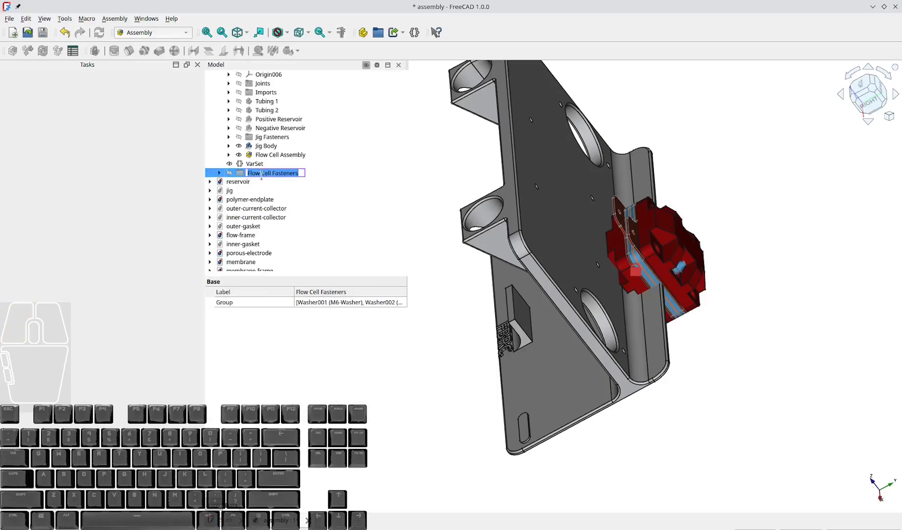
click(229, 172)
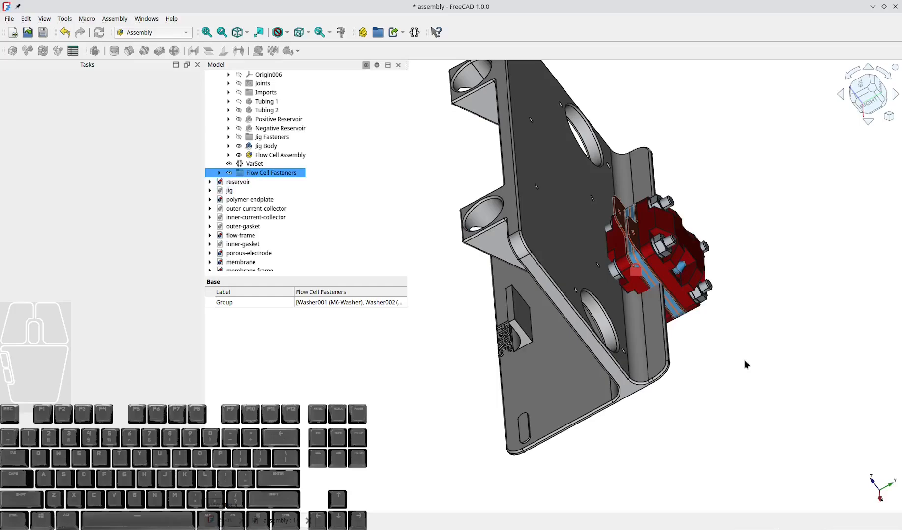
Step: Select every washer, nut and screw in the Flow Cell Fasteners group and check their shared Placement settings
click(219, 173)
scroll(256, 181, down, 2)
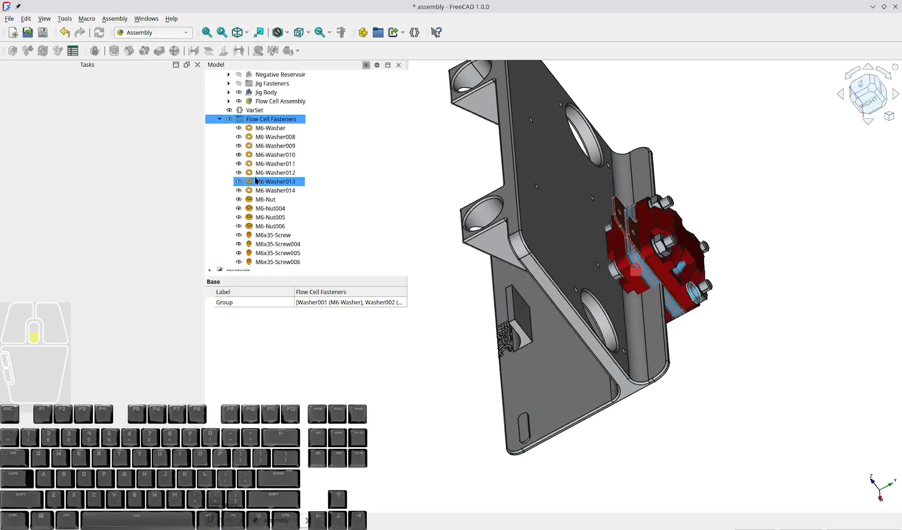
click(268, 128)
shift+click(276, 263)
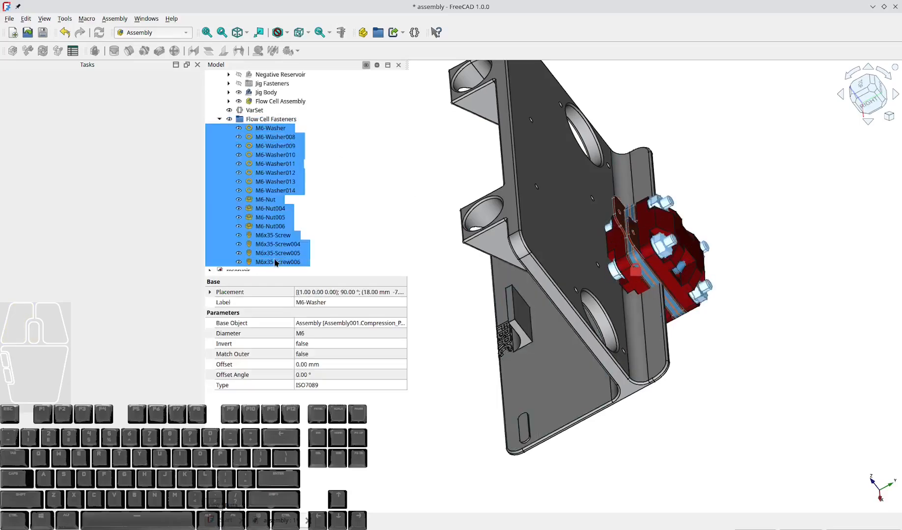
right_click(276, 264)
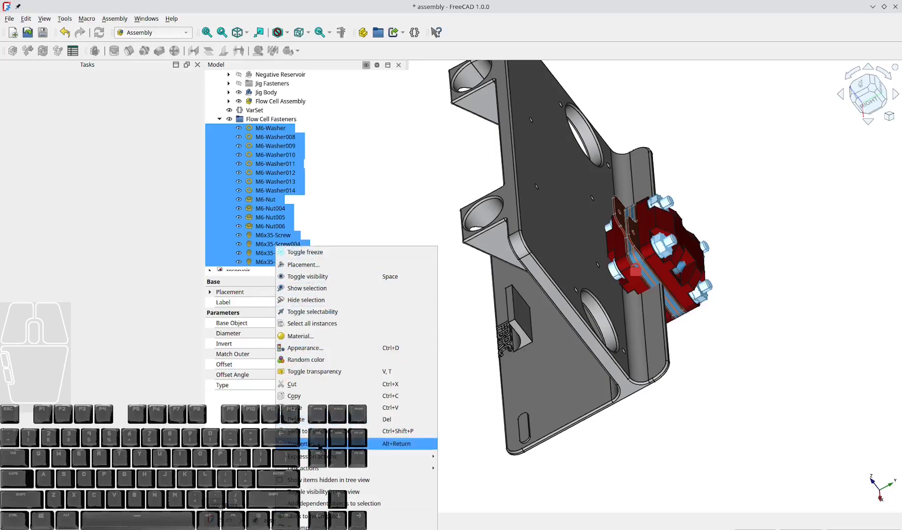
click(313, 266)
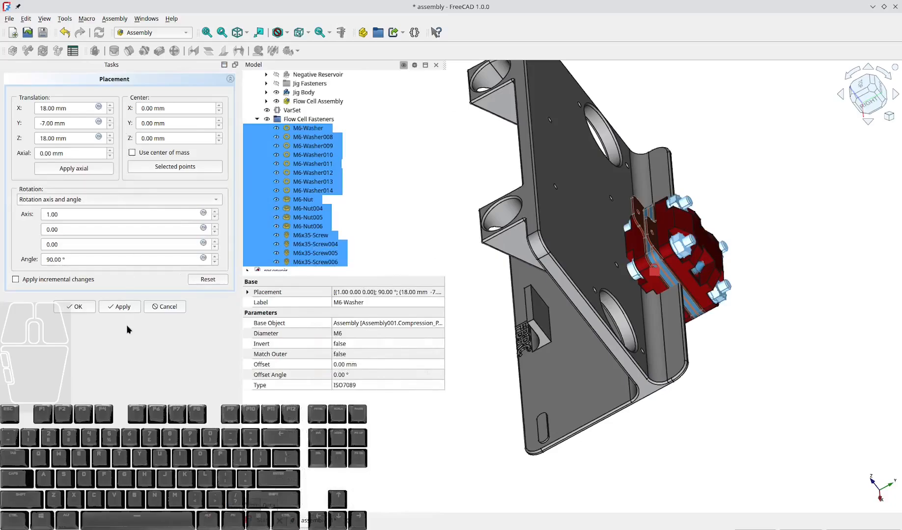
click(161, 307)
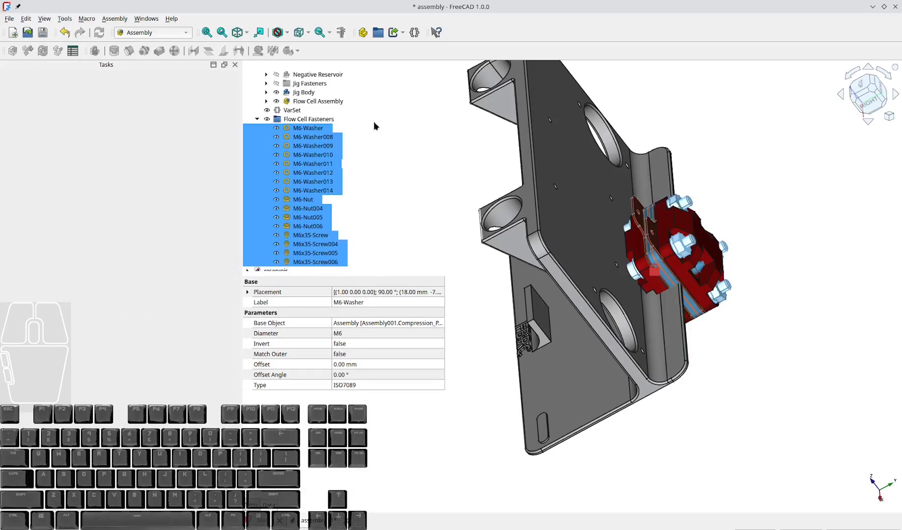
Step: Activate the Flow Cell Assembly for editing and collapse the Flow Cell Fasteners group in the model tree
ctrl+click(269, 120)
double_click(295, 101)
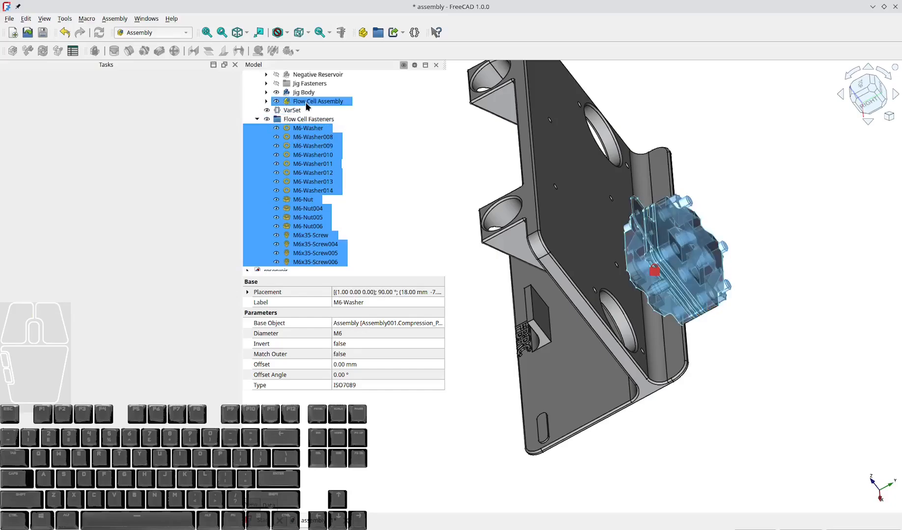
click(301, 245)
scroll(301, 251, down, 2)
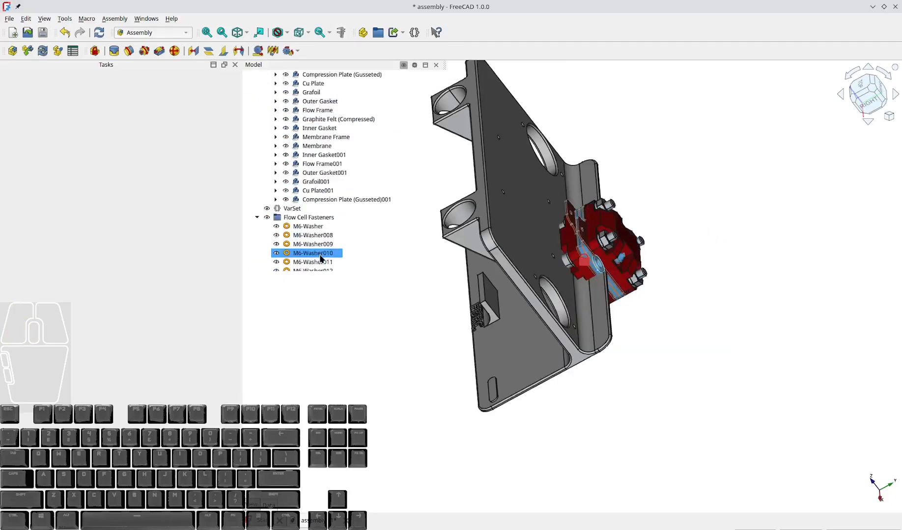
click(297, 217)
click(257, 215)
scroll(275, 218, up, 1)
scroll(275, 217, up, 1)
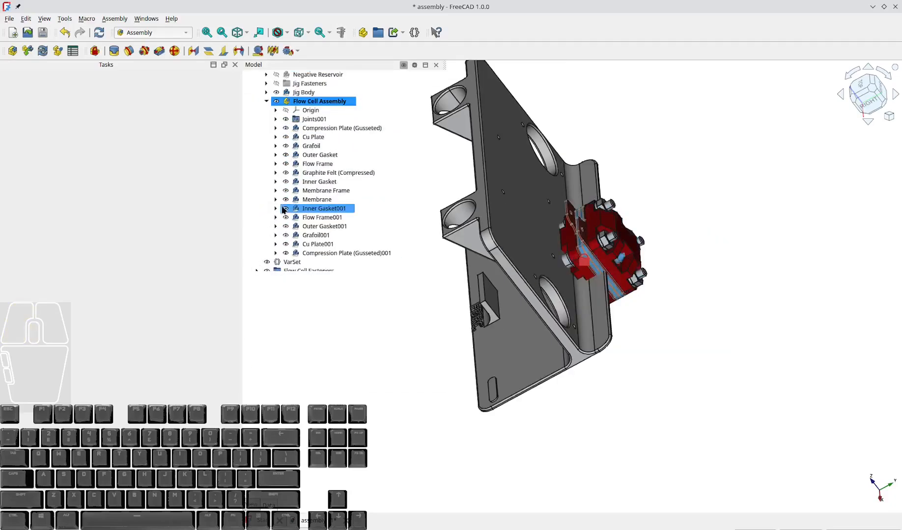
click(317, 104)
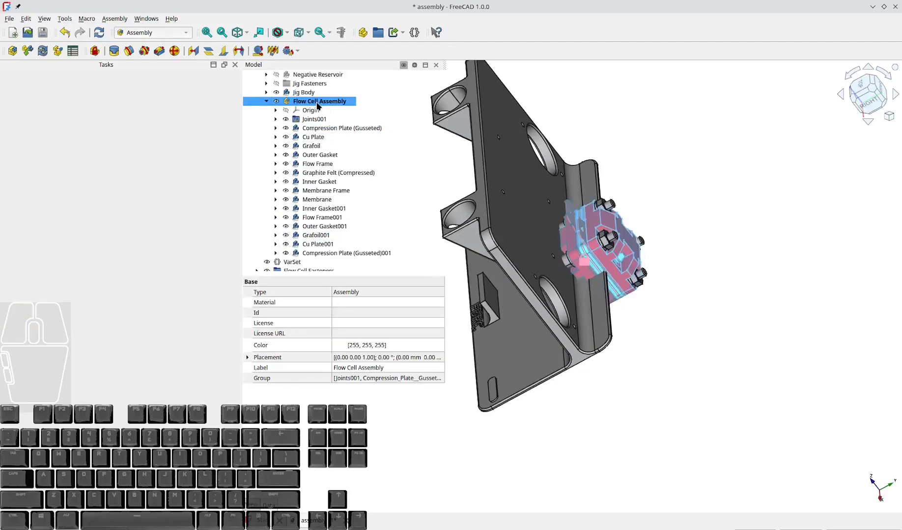
key(i)
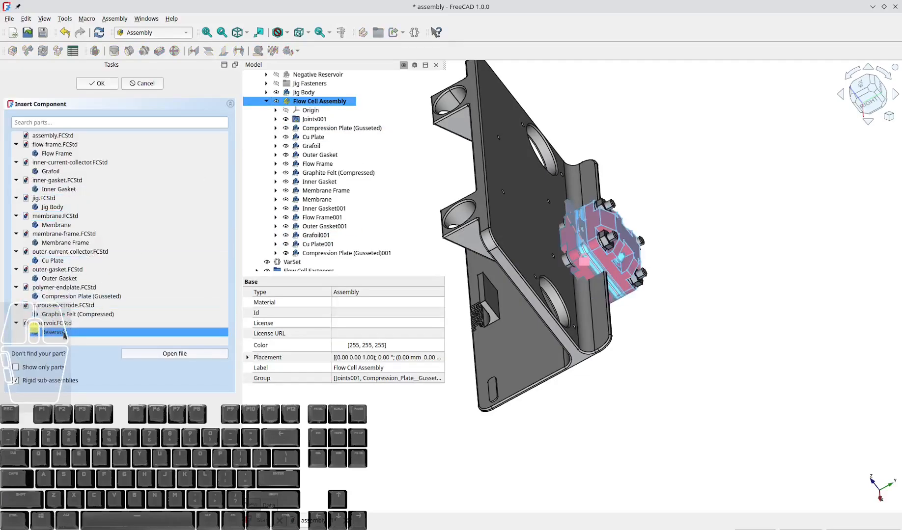
click(140, 88)
Step: Move the Flow Cell Fasteners group into the Flow Cell Assembly
scroll(295, 264, down, 1)
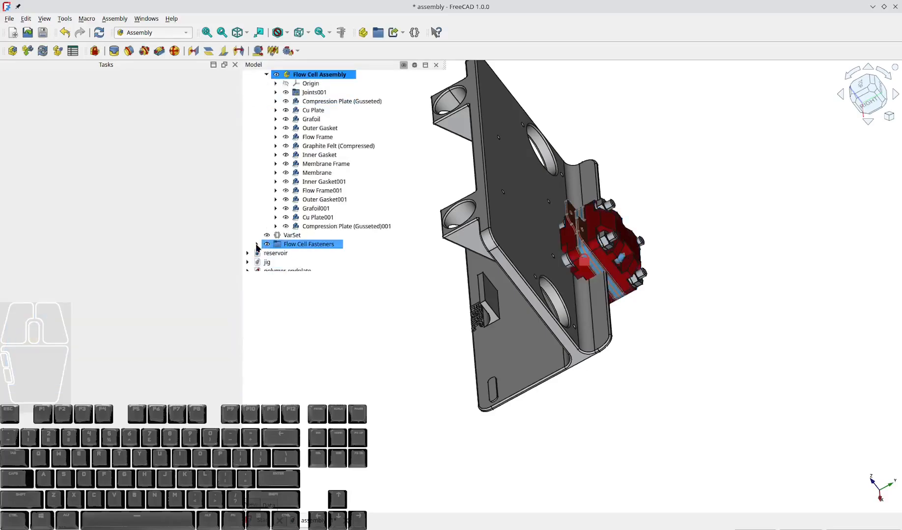
scroll(294, 240, up, 4)
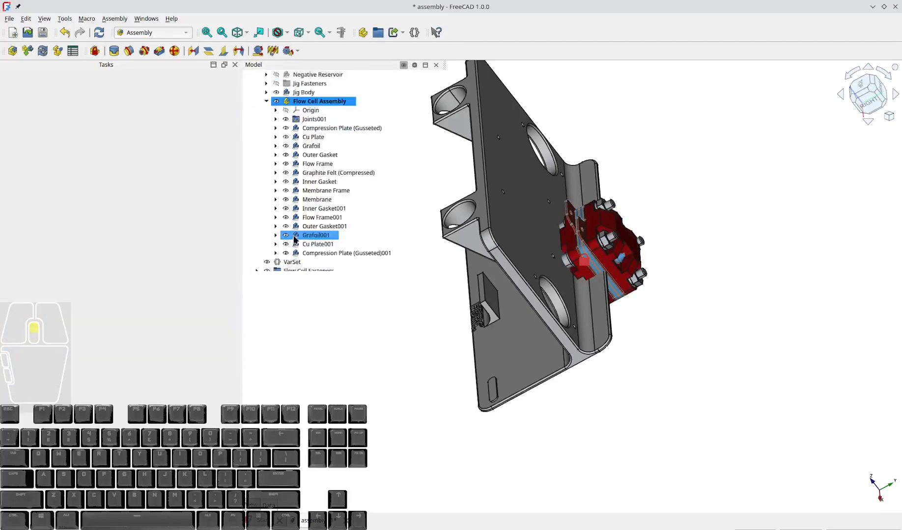
click(296, 237)
click(296, 200)
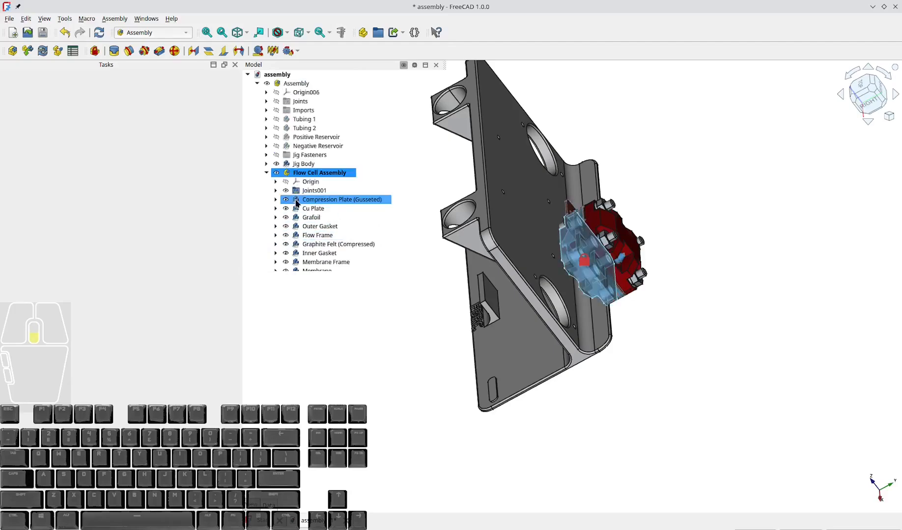
scroll(297, 203, down, 4)
drag(285, 236, 306, 81)
click(528, 229)
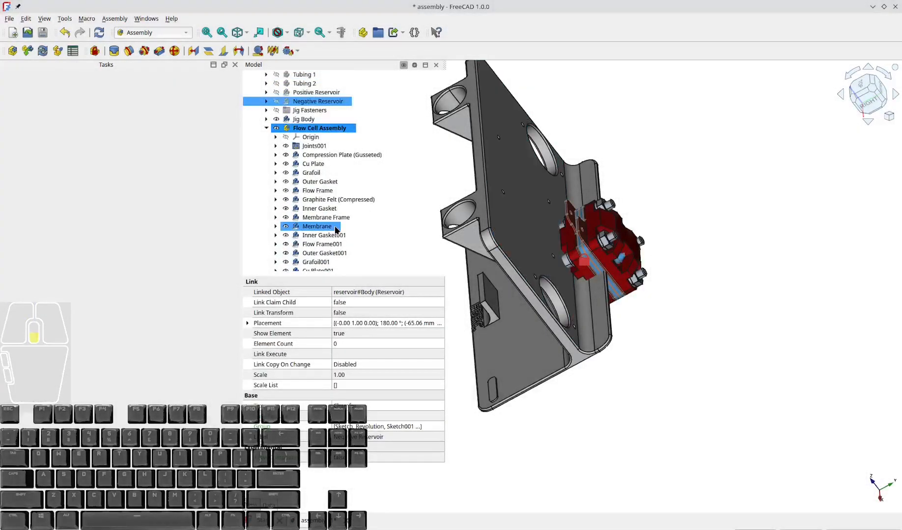
scroll(337, 227, down, 1)
drag(320, 274, 315, 101)
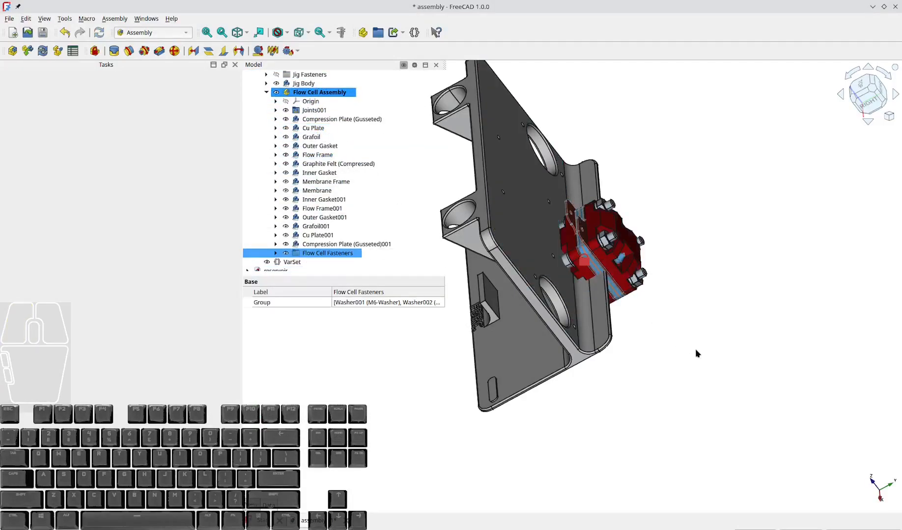
Step: Start transforming the Flow Cell Assembly, moving it over the jig base and turning it about the vertical axis
click(696, 355)
right_click(324, 92)
click(349, 108)
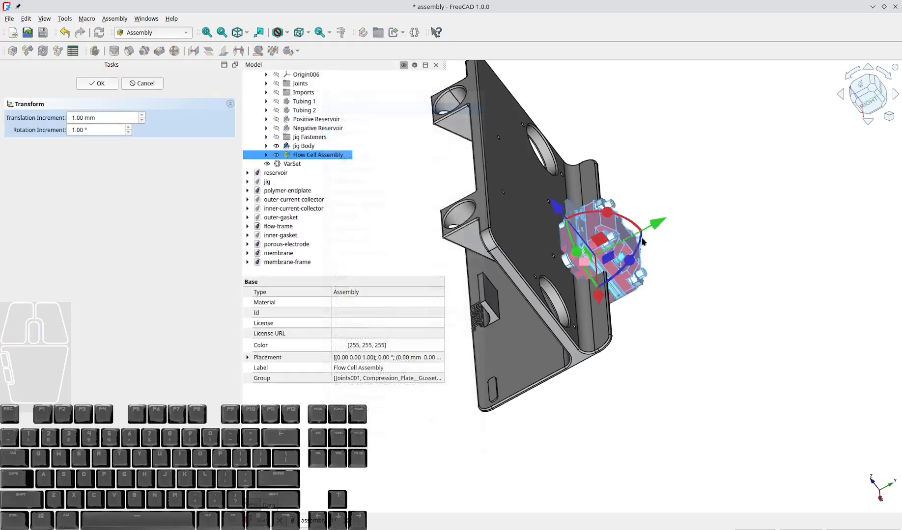
drag(645, 231, 640, 233)
click(685, 240)
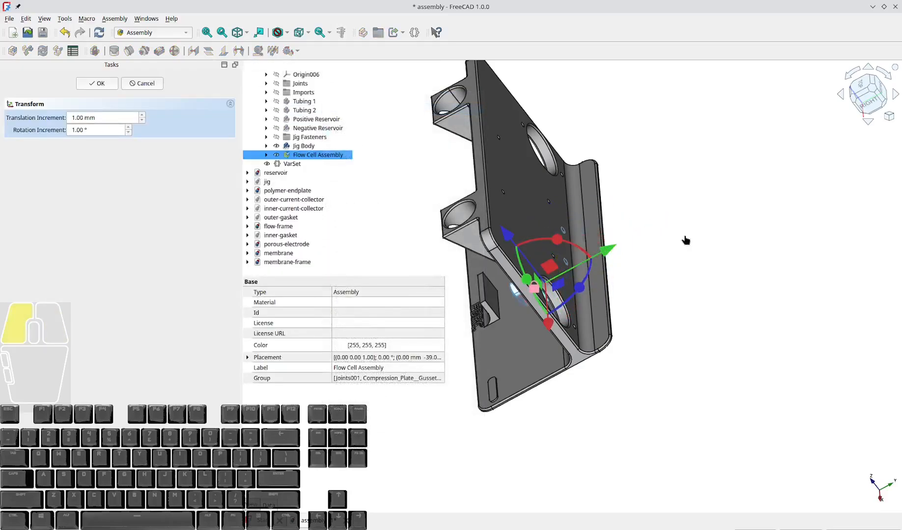
key(0)
drag(461, 241, 463, 193)
drag(519, 249, 459, 264)
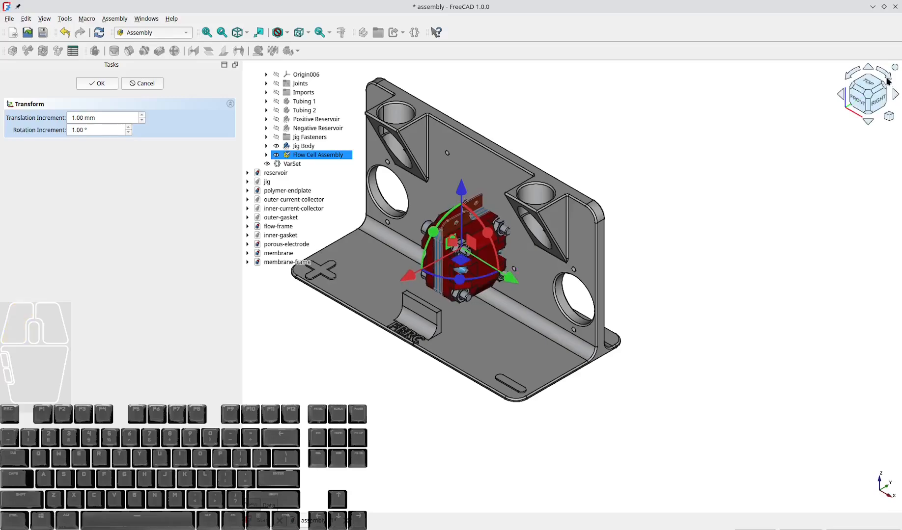
Step: From the top view, square the flow cell to the Jig Body and place it directly behind the FBRC holder
click(869, 86)
scroll(480, 361, up, 5)
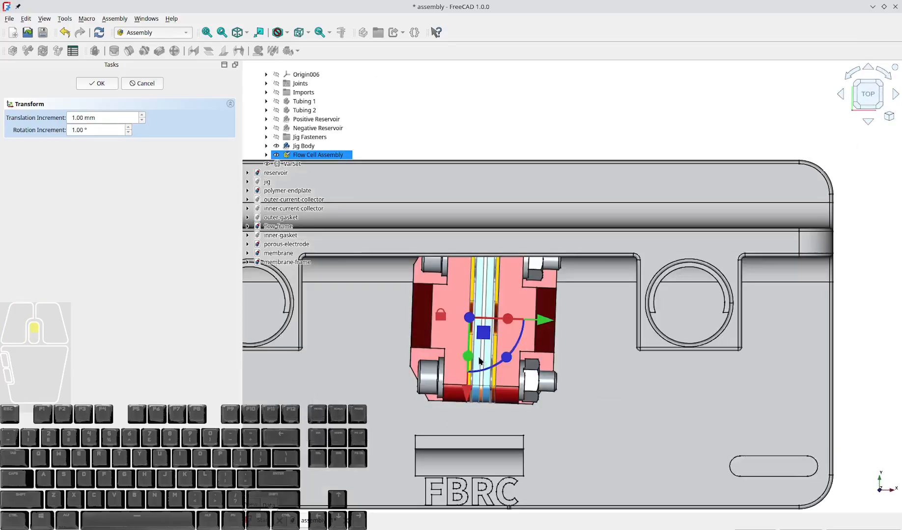
drag(507, 360, 469, 365)
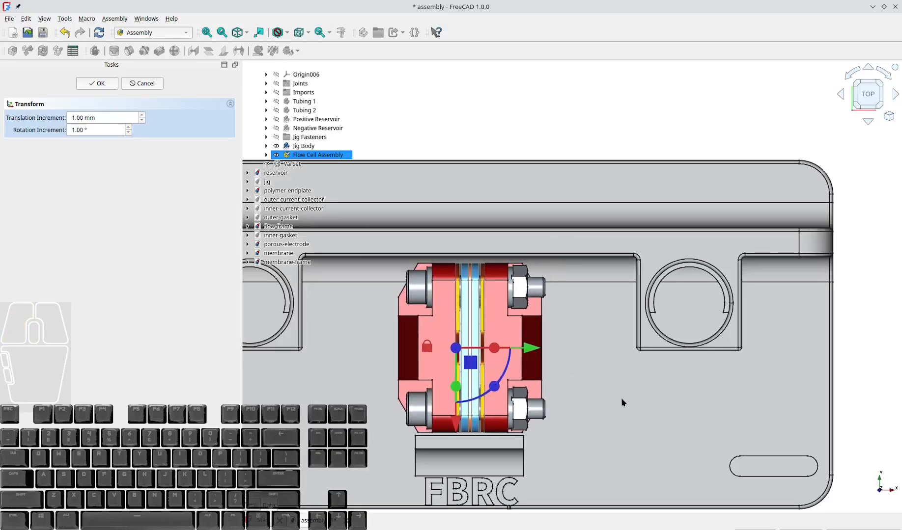
Step: Lower the flow cell onto the jig base in the front view, check its seating in wireframe and apply the transform
key(1)
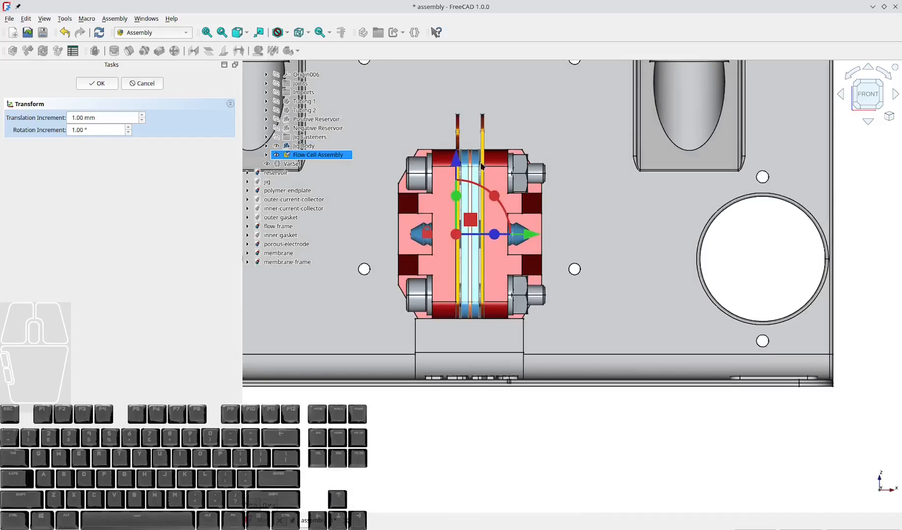
drag(457, 165, 459, 222)
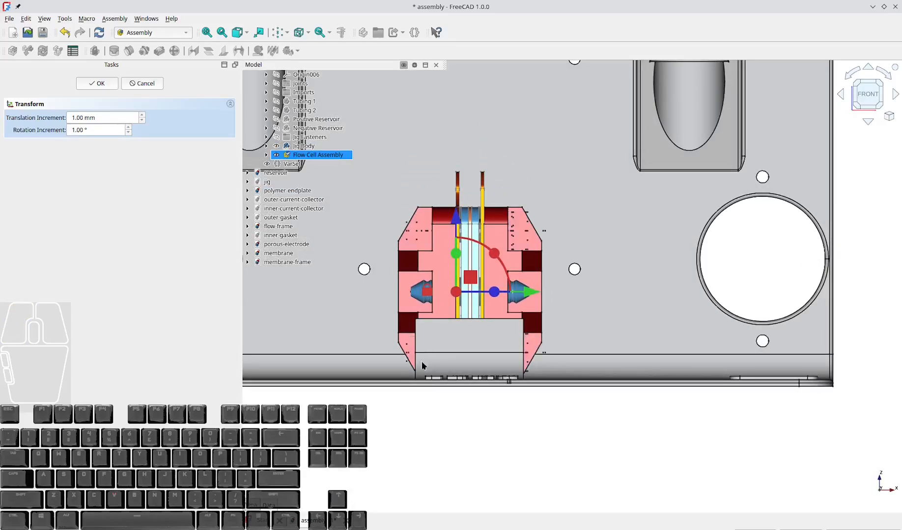
key(v)
key(3)
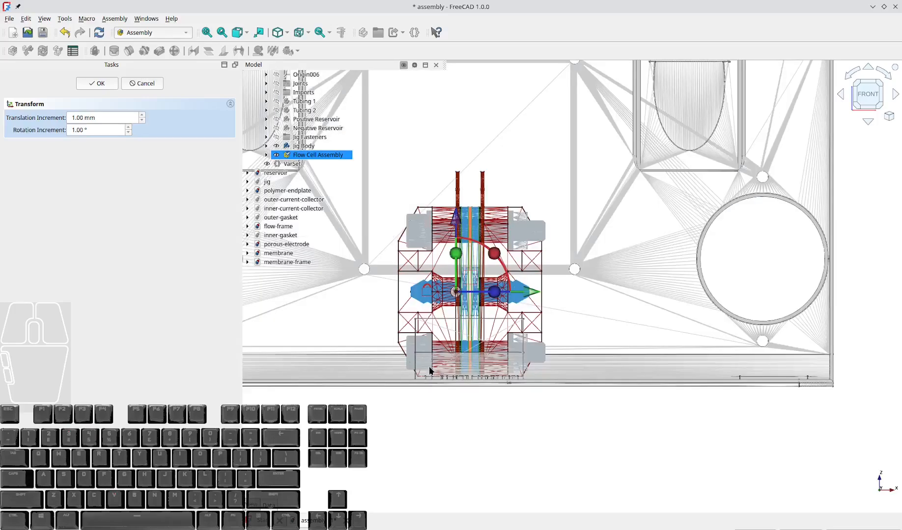
scroll(429, 366, up, 5)
scroll(437, 378, down, 5)
drag(465, 186, 465, 192)
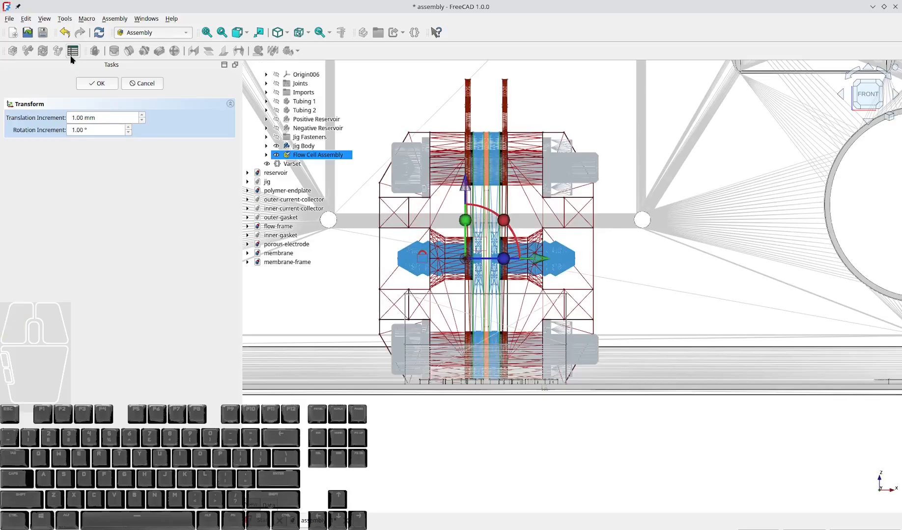
click(96, 84)
Step: Restore the as-is display style and fit the jig with the flow cell in the isometric view
key(0)
click(255, 227)
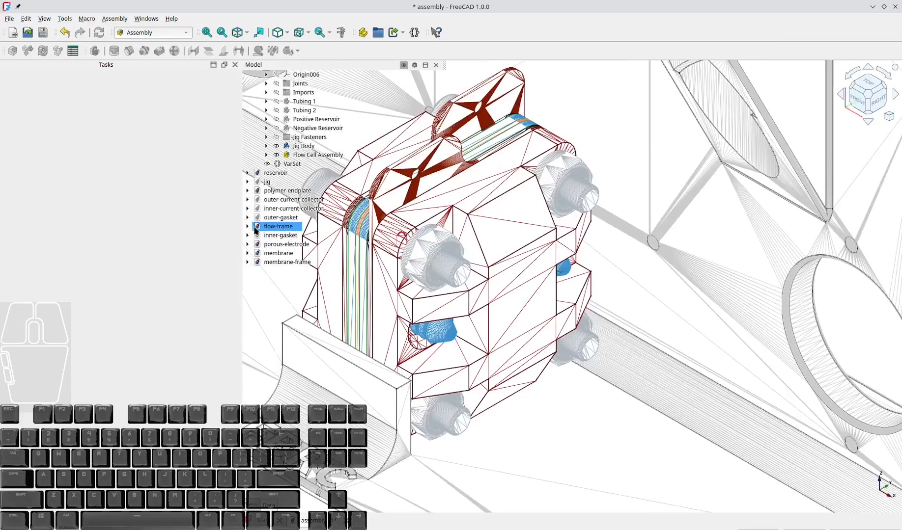
key(v)
key(1)
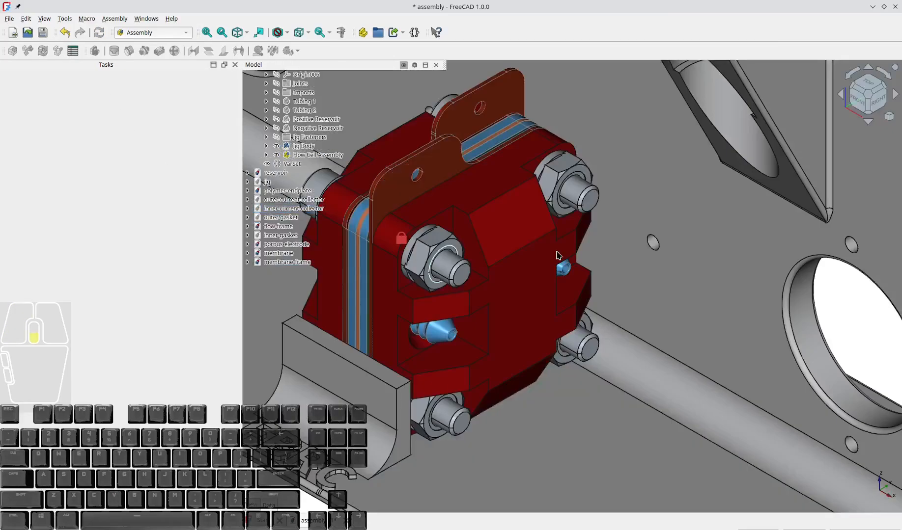
key(v)
key(f)
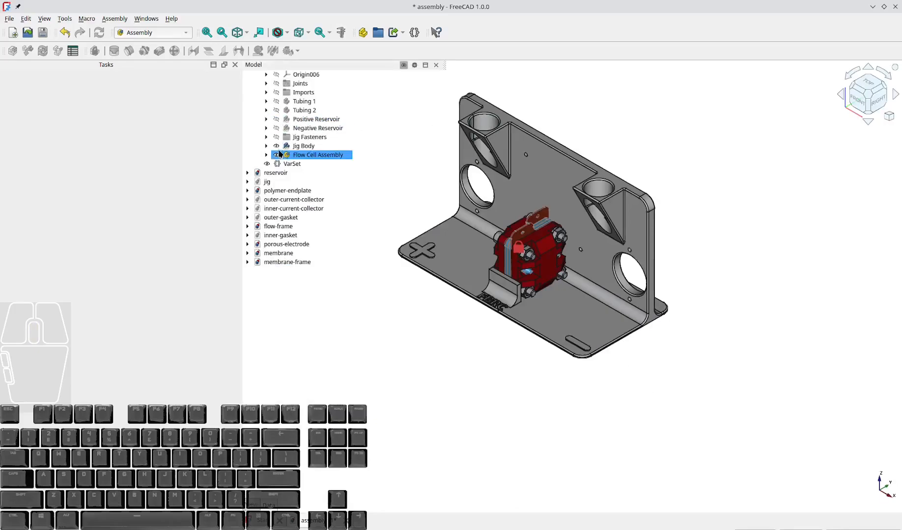
Step: Show the Negative Reservoir, the Positive Reservoir, and the Imports and Joints groups
click(318, 138)
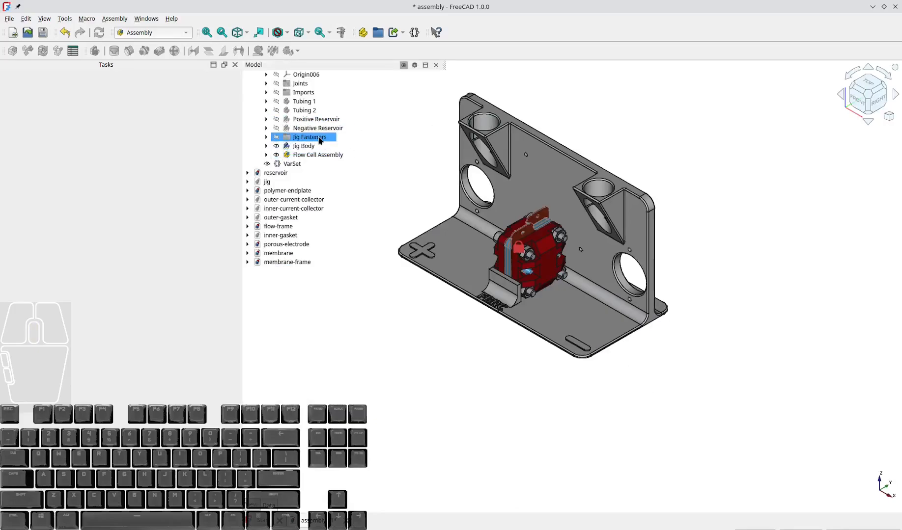
click(276, 128)
click(276, 120)
click(276, 93)
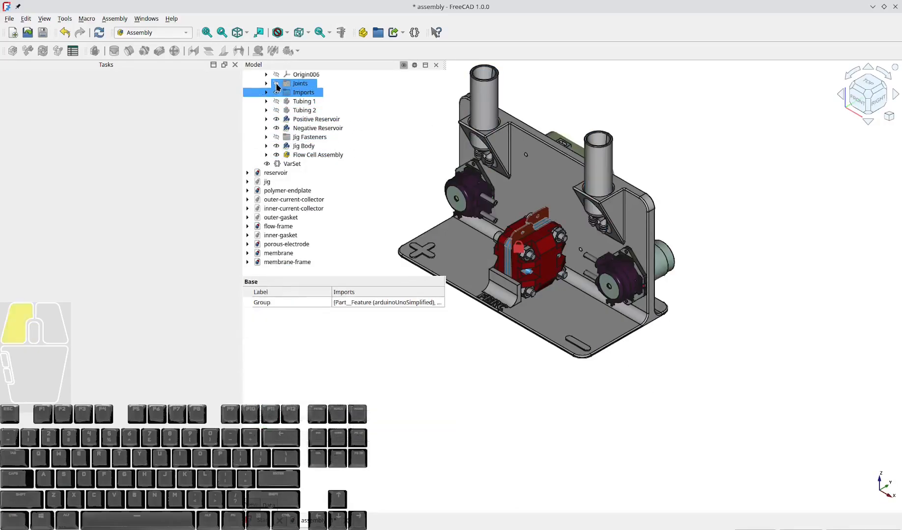
Step: Show Tubing 1 and Tubing 2 and hide both again
click(276, 102)
click(277, 110)
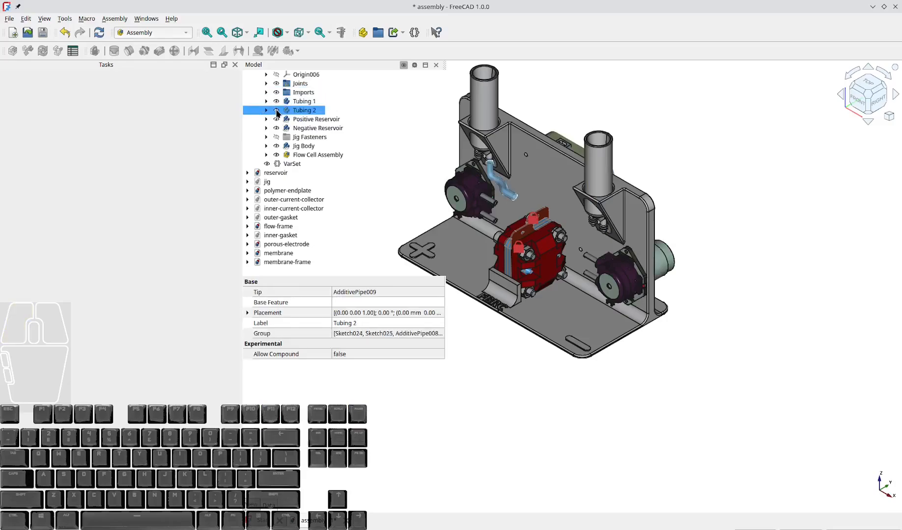
click(277, 110)
click(276, 101)
Step: Look over the assembled kit and fit all of it in the isometric view
scroll(533, 407, down, 1)
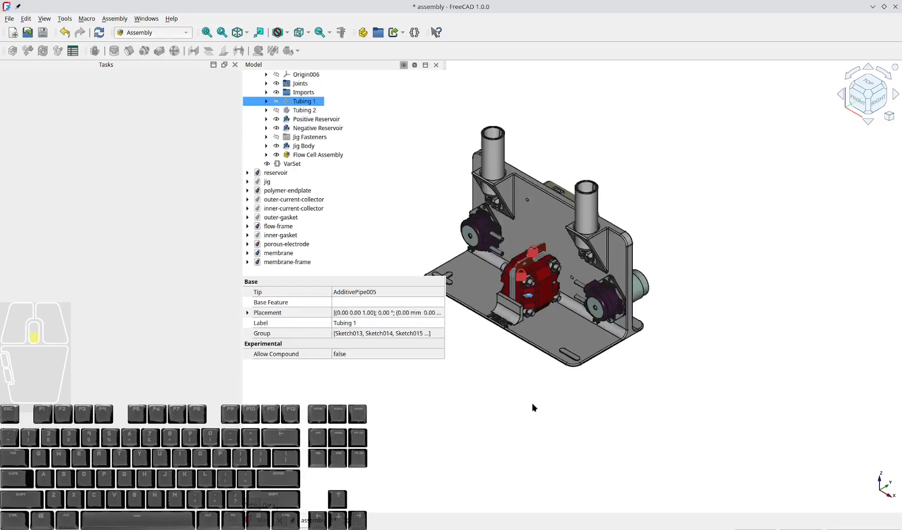
scroll(459, 184, up, 4)
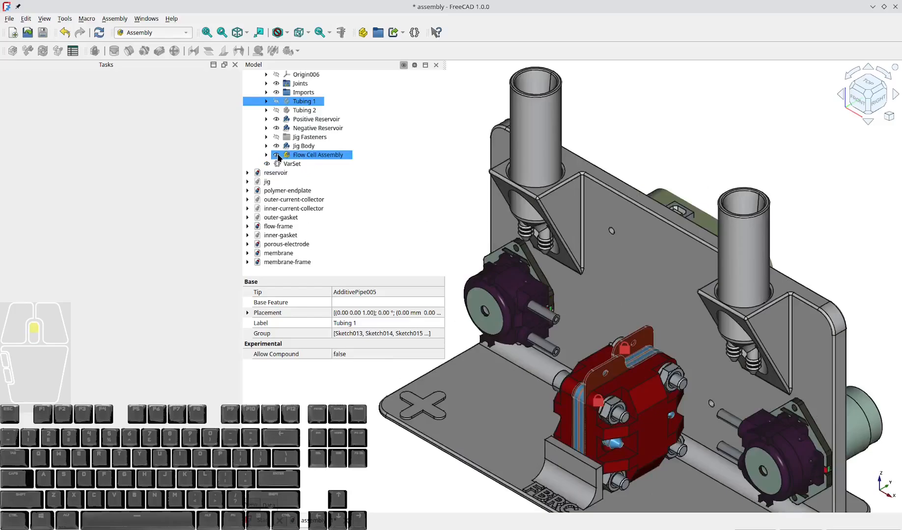
scroll(279, 156, up, 1)
scroll(624, 143, down, 2)
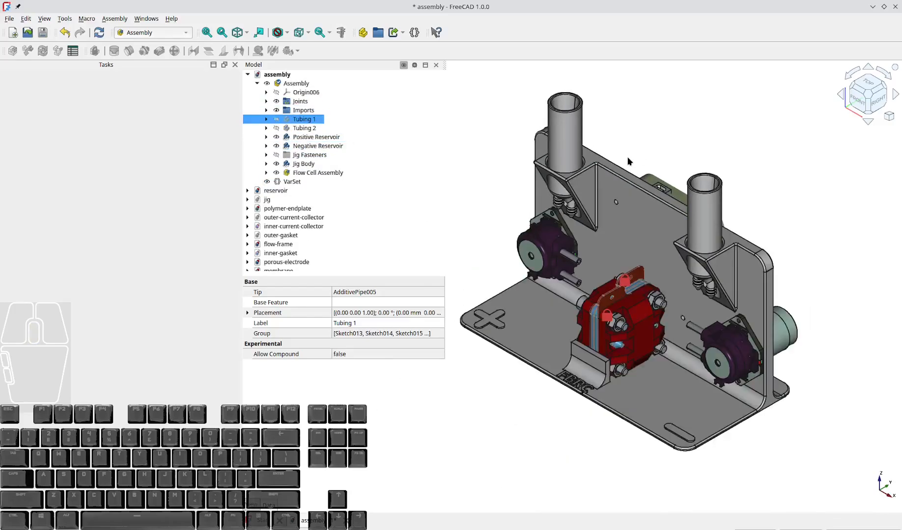
key(v)
key(f)
key(0)
click(756, 149)
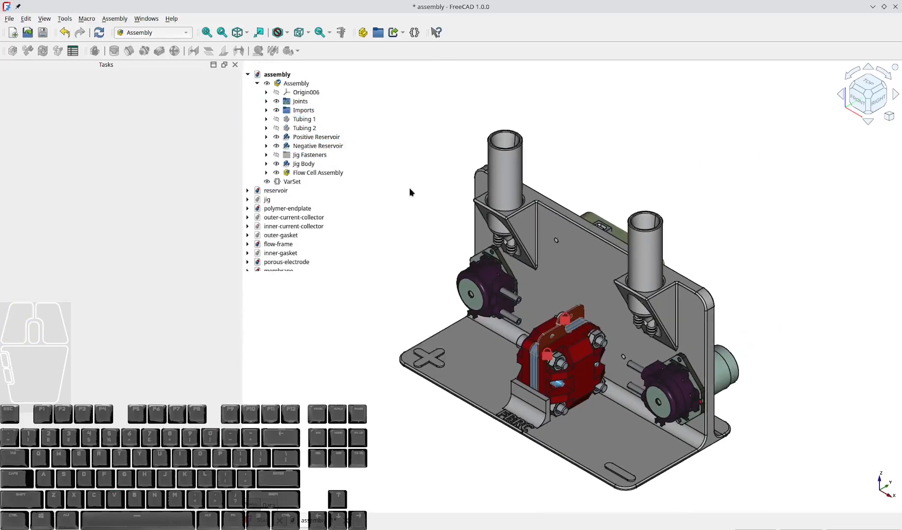
Step: Hide the Flow Cell Assembly's Joints001 group and the main Joints group, and save the assembly file
click(266, 173)
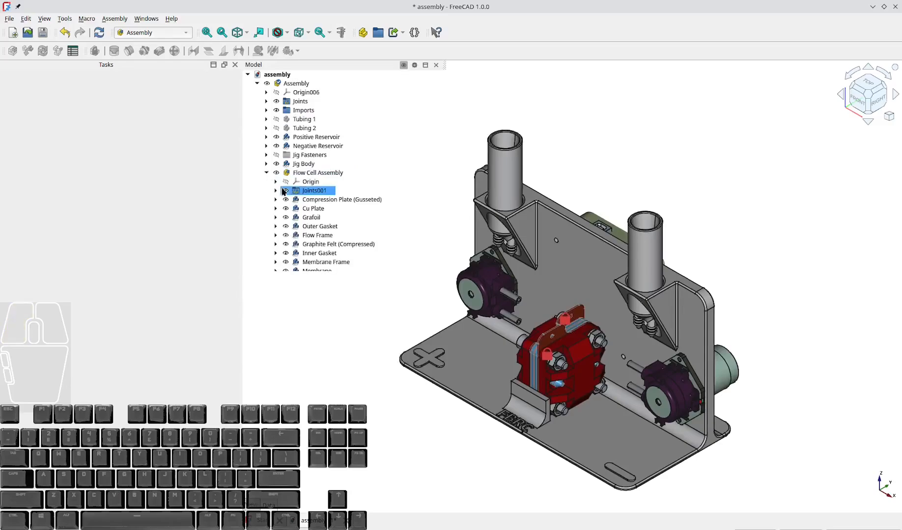
click(286, 192)
click(268, 118)
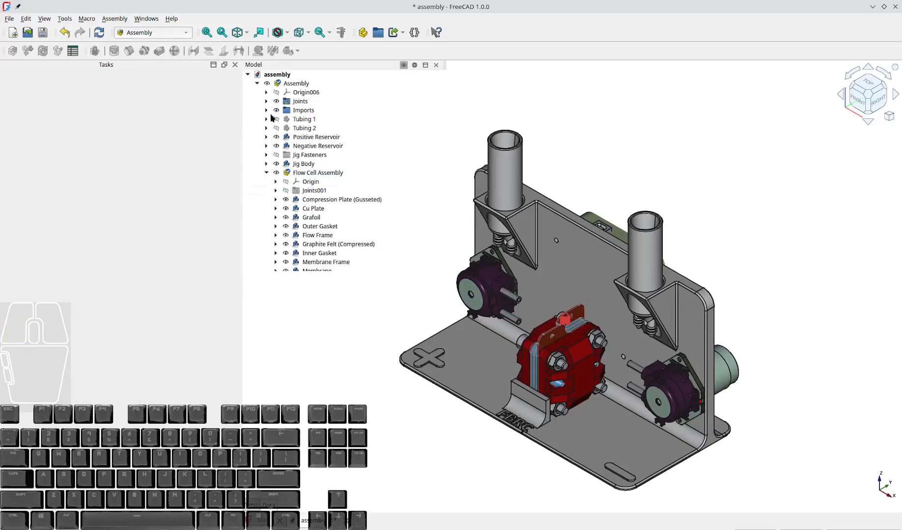
click(276, 102)
click(689, 118)
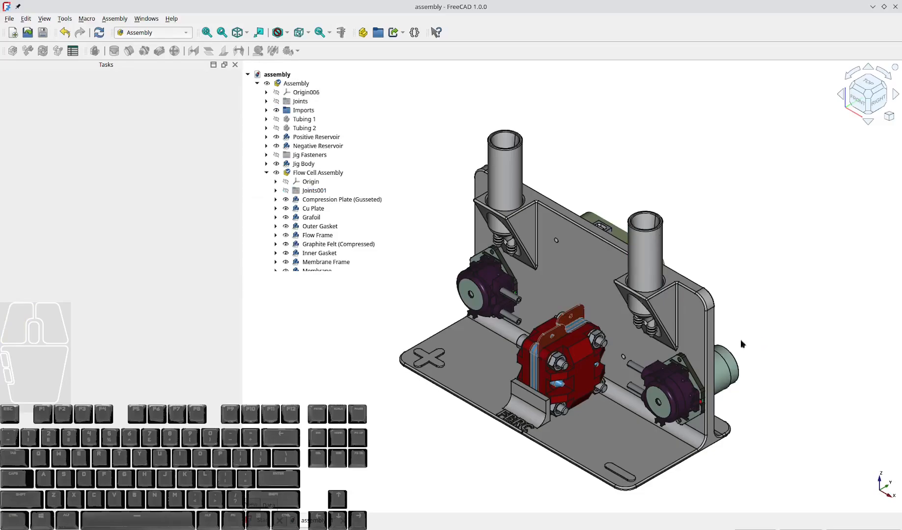
Step: Switch to the RFB-dev-kit-1 repository in the code editor and commit the changes with message "CAD: got rid of motor driver file, fixed assembly file"
key(alt+Tab)
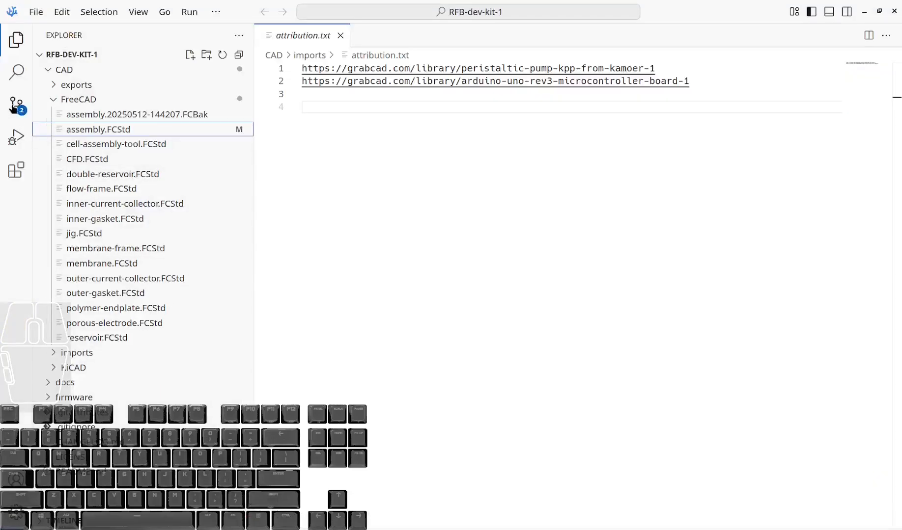
click(14, 106)
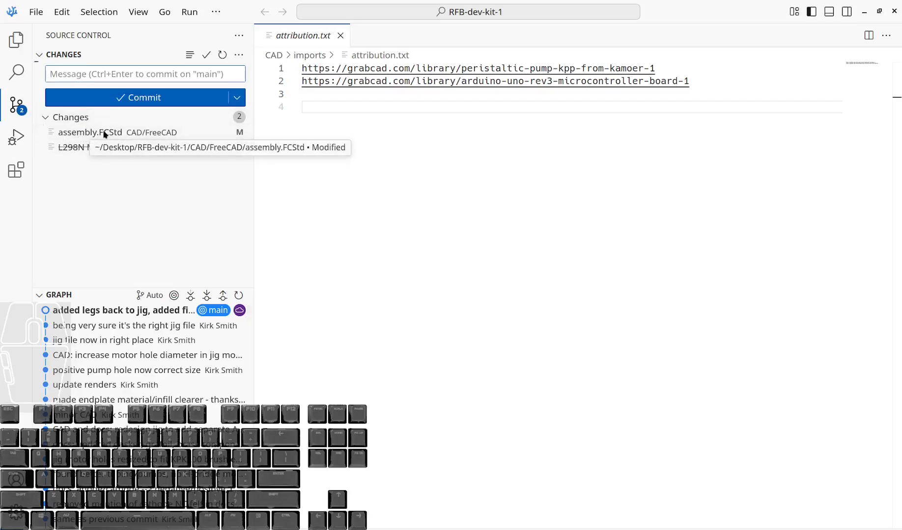
text(CAD")
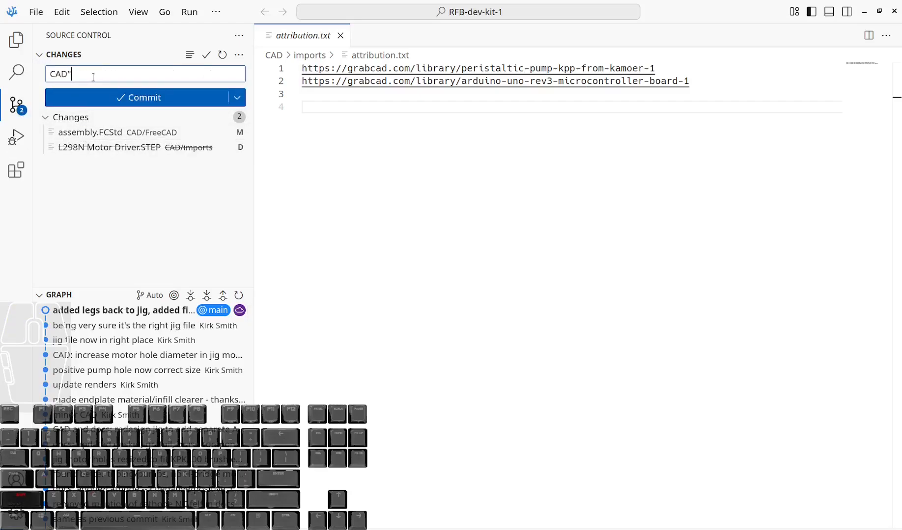
key(BackSpace)
text(:)
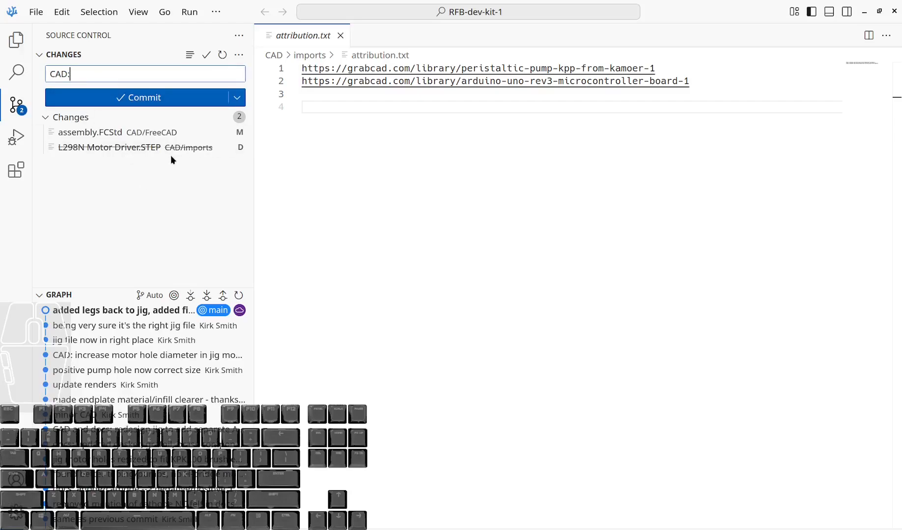
text( got rid of motor drive)
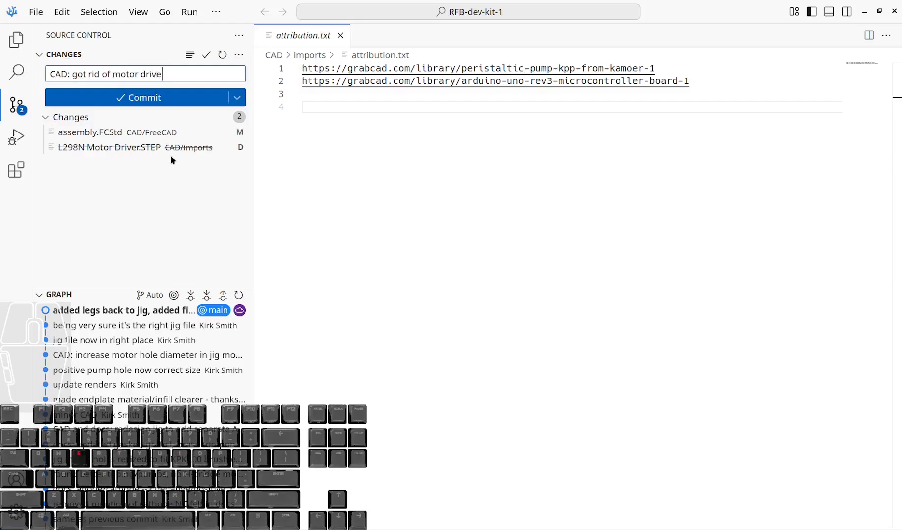
text(r file, f)
key(BackSpace)
text(xed)
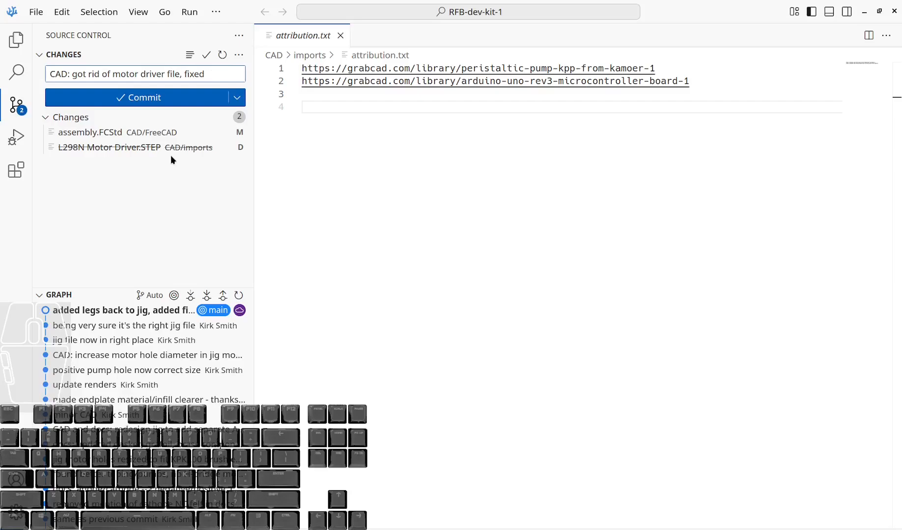
text(assembnl)
key(BackSpace)
key(BackSpace)
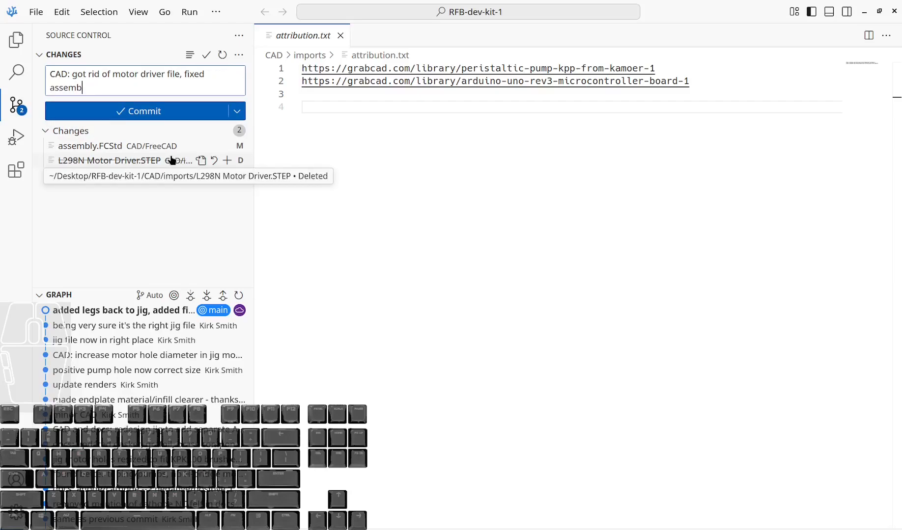
text(ly file)
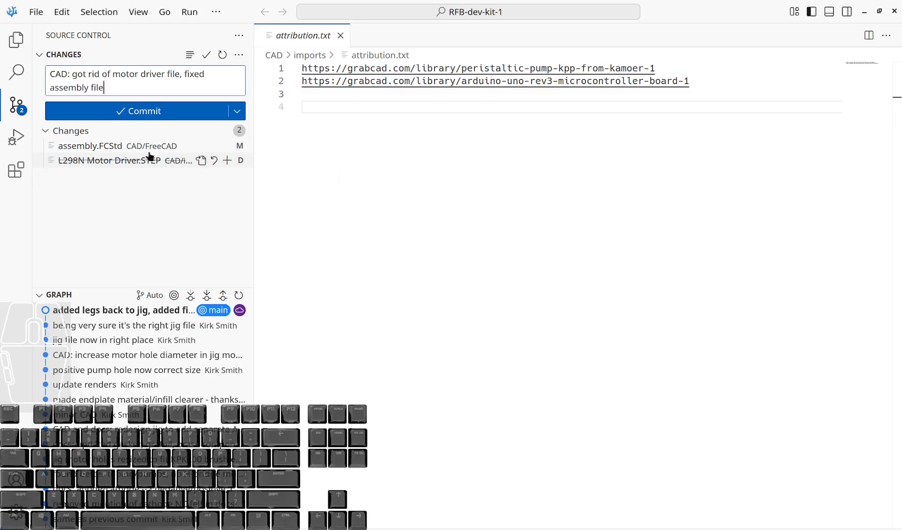
click(136, 111)
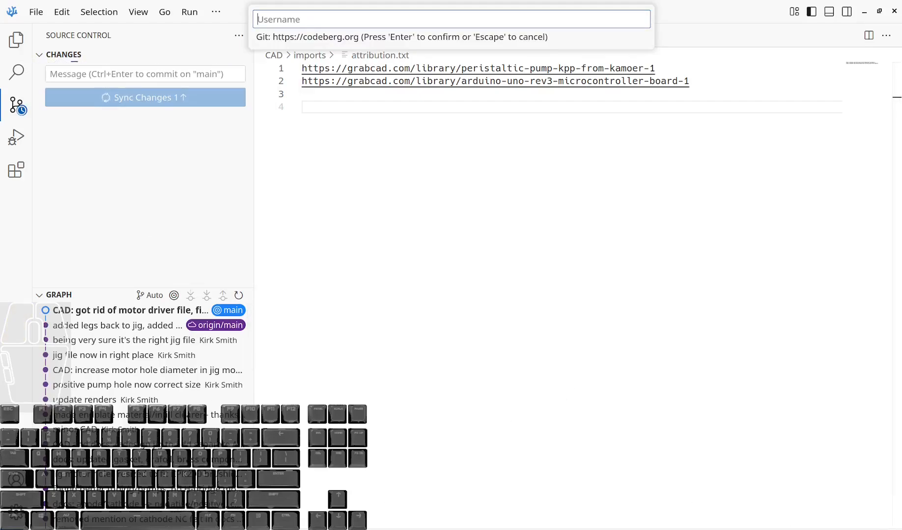
key(ctrl+super+Left)
click(891, 437)
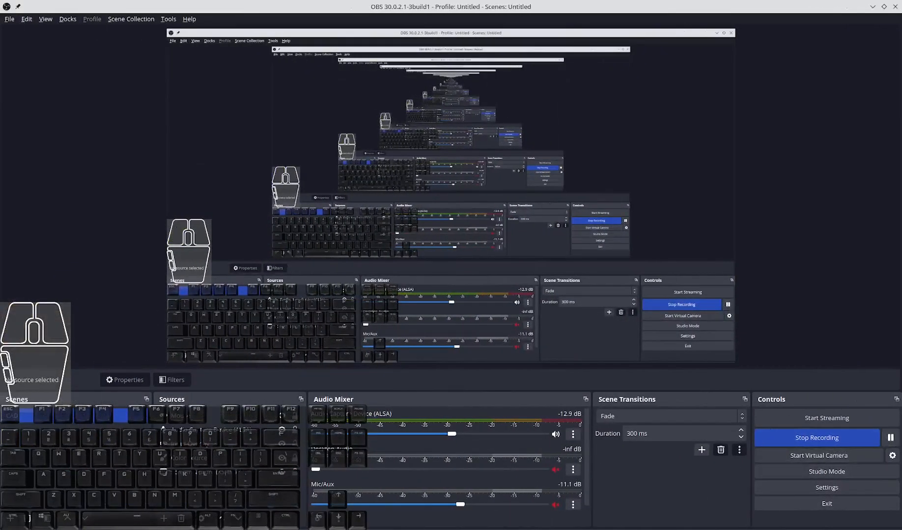
key(ctrl+super+Right)
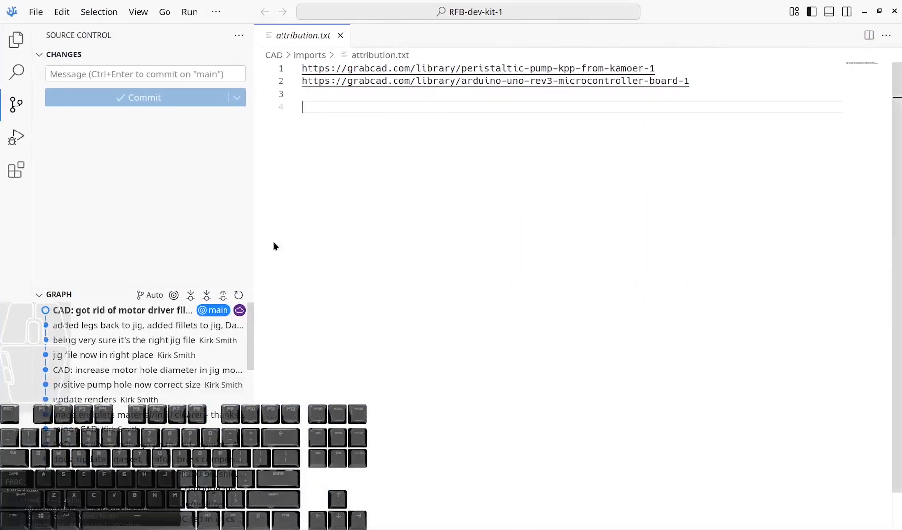
Step: Open the latest commit's file changes, and return to FreeCAD to look over the flow cell on the jig
click(137, 313)
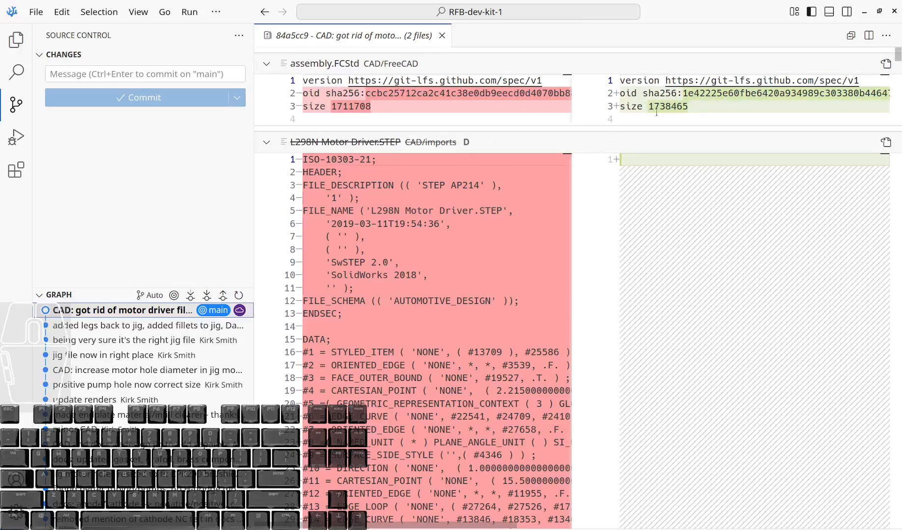
key(alt+Tab)
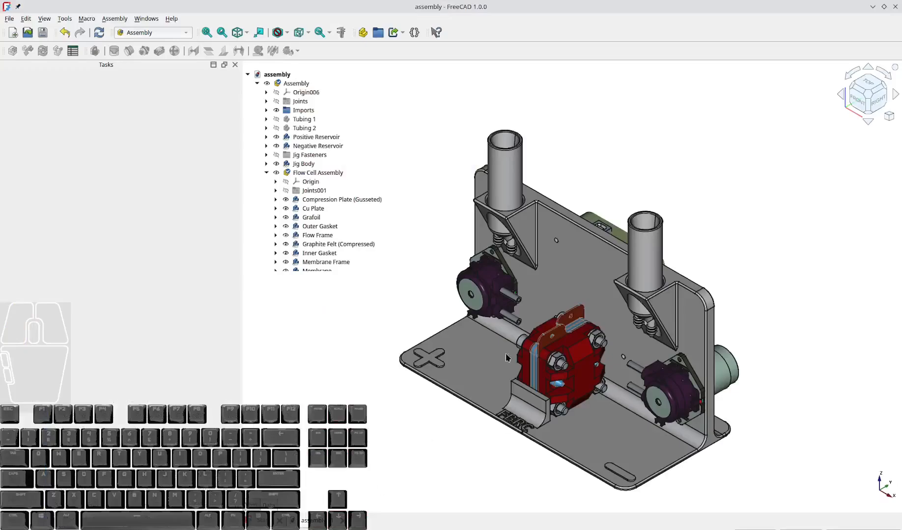
scroll(587, 411, up, 5)
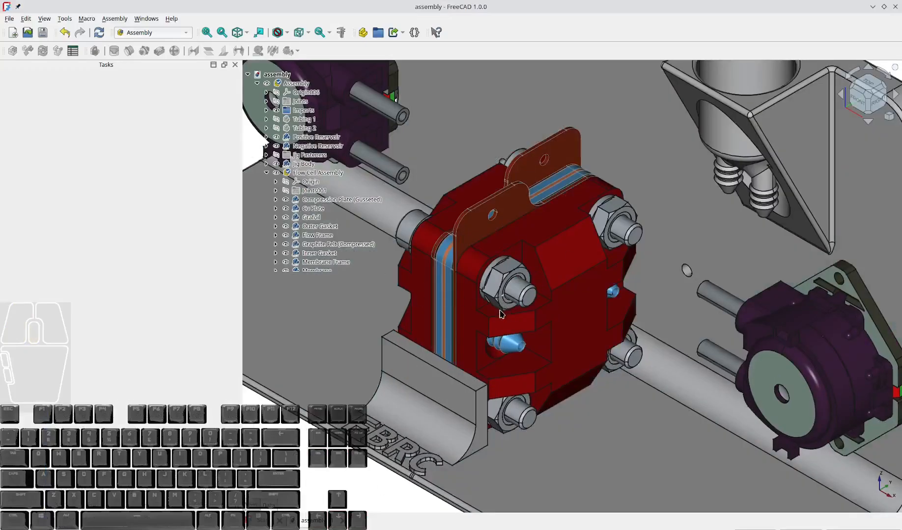
scroll(511, 163, down, 8)
scroll(497, 203, up, 5)
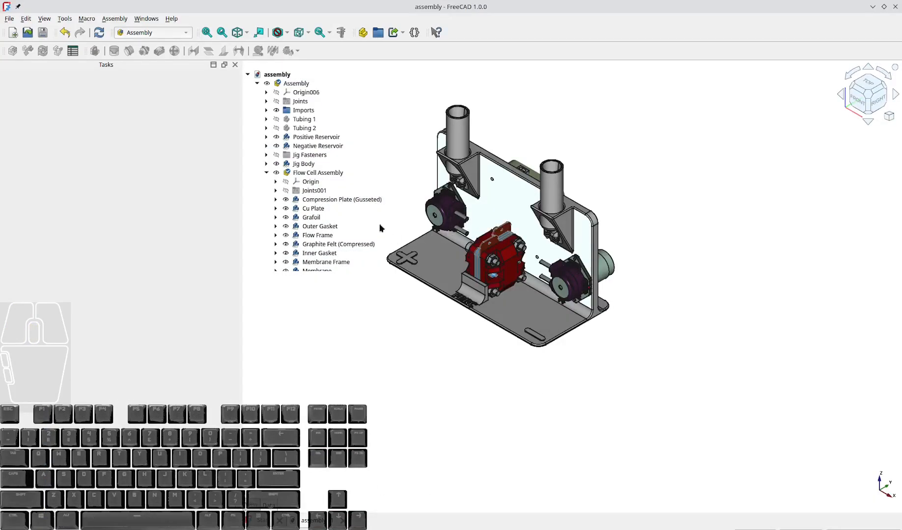